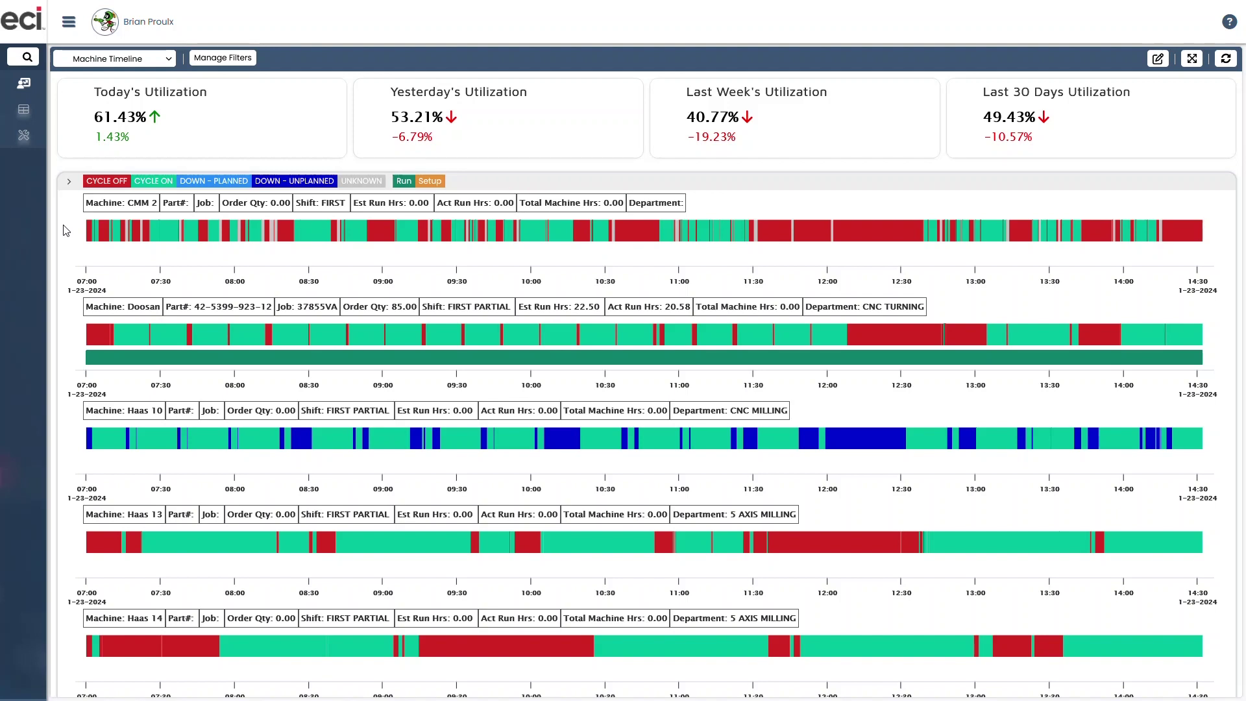
Look through the available dashboards and the builder modules in the navigation menu and dashboard selector.
{"action": "left_click", "coordinate": [69, 26]}
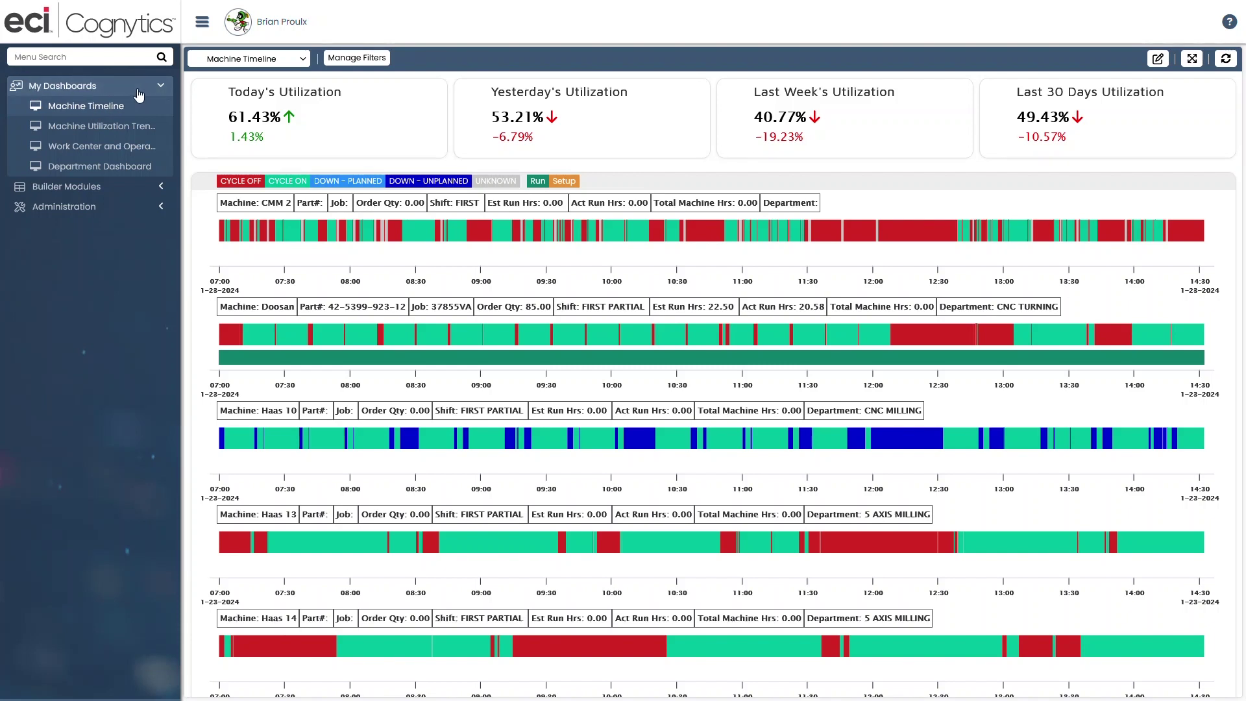
{"action": "left_click", "coordinate": [303, 60]}
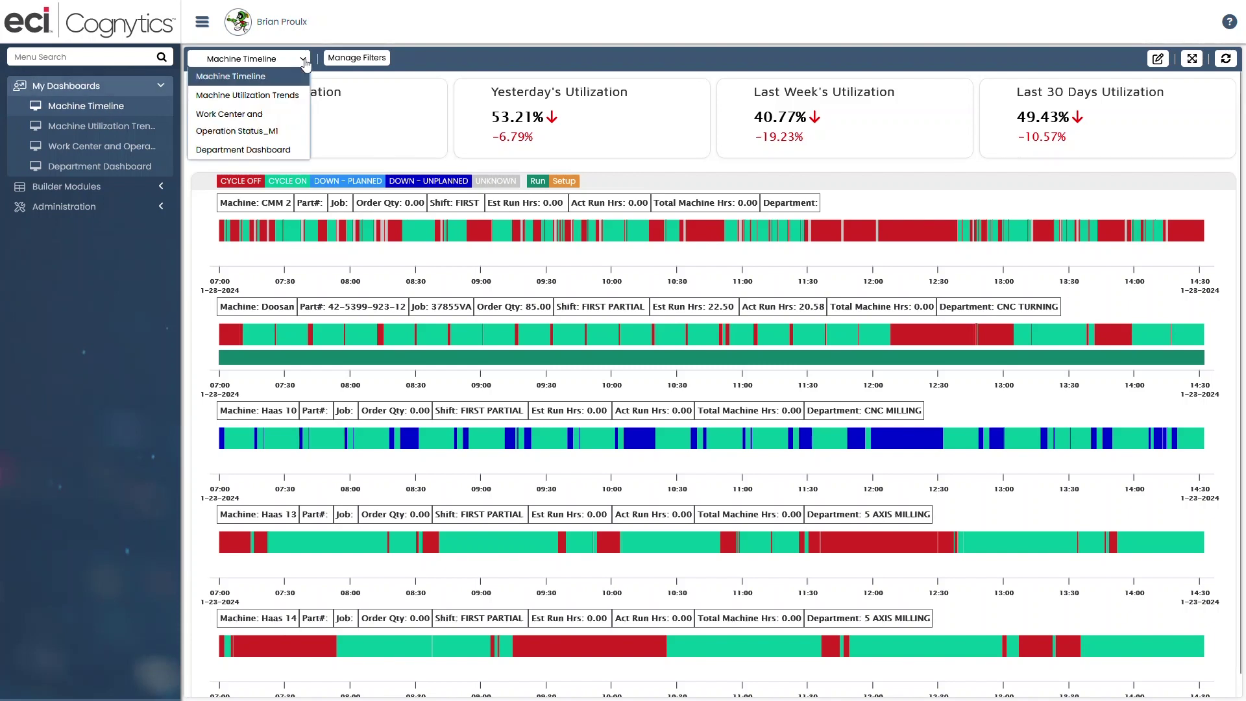
{"action": "left_click", "coordinate": [134, 88]}
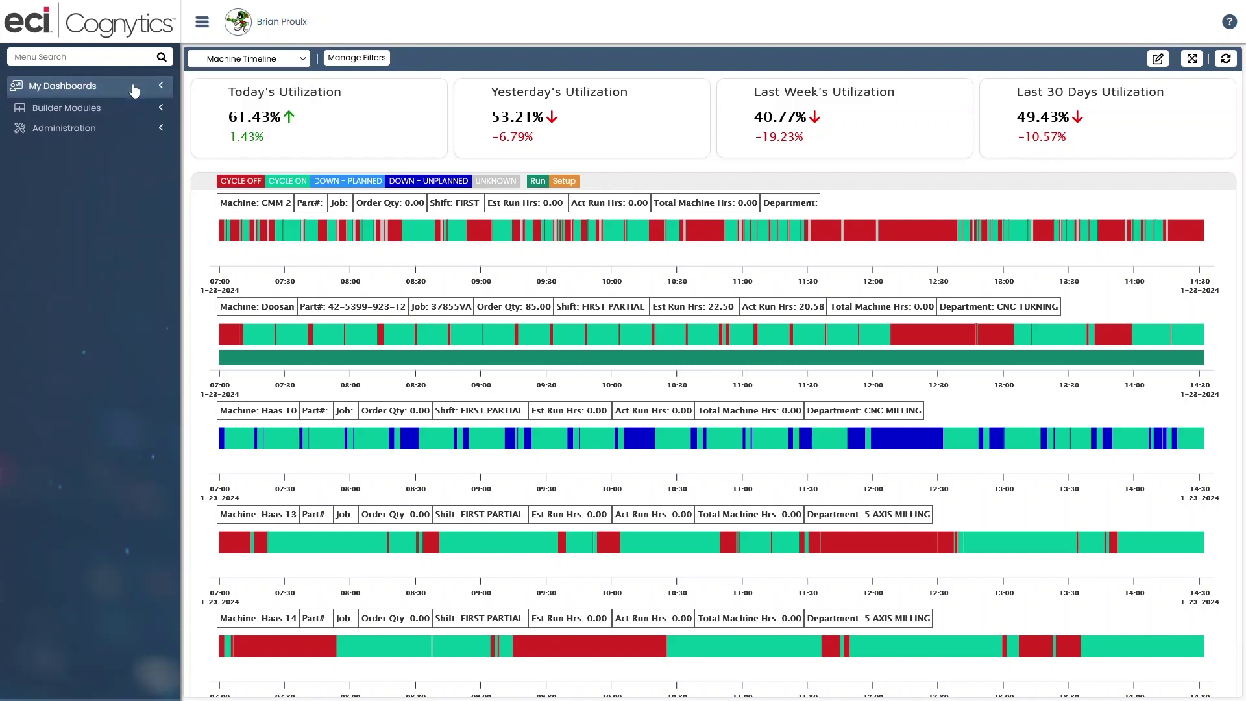
{"action": "left_click", "coordinate": [135, 89]}
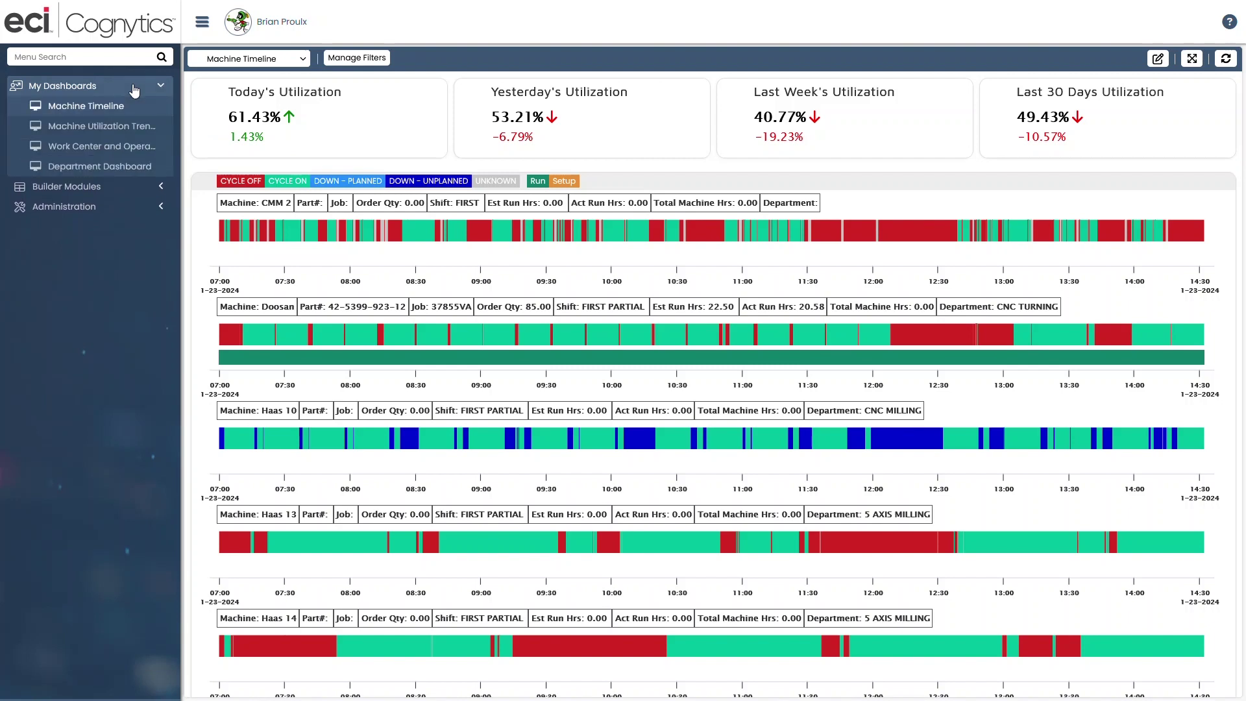
{"action": "left_click", "coordinate": [89, 187]}
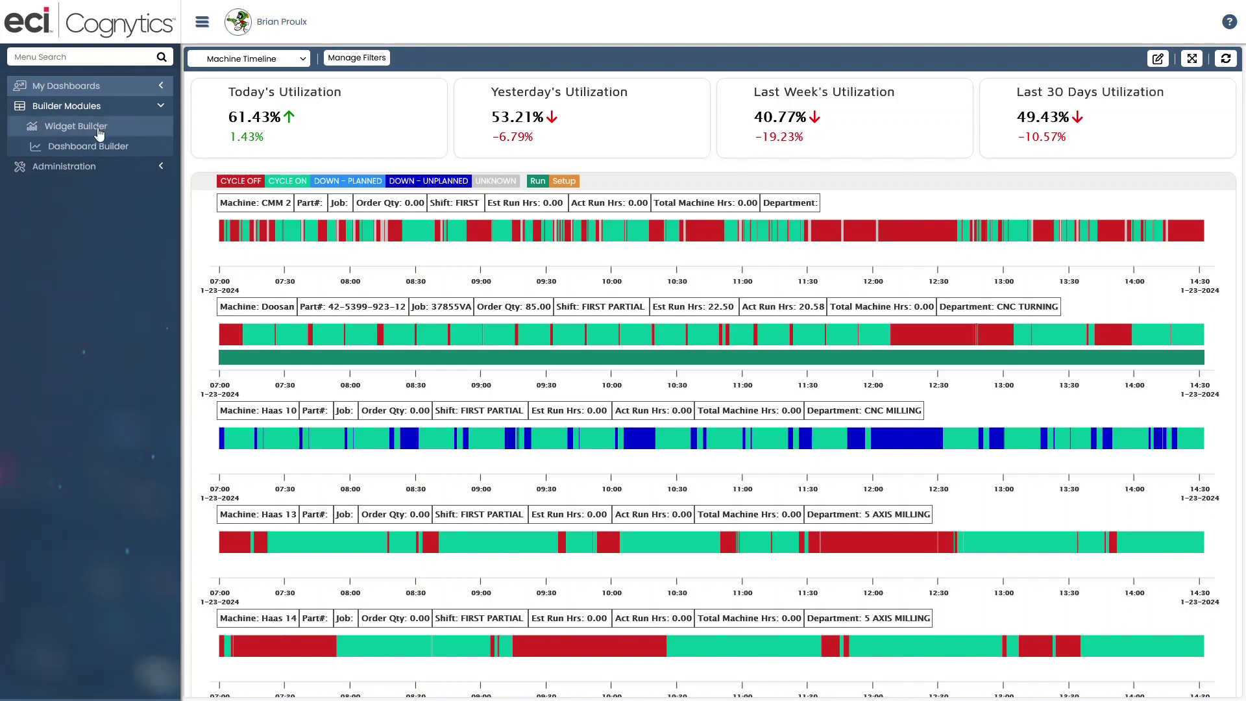
{"action": "left_click", "coordinate": [100, 133]}
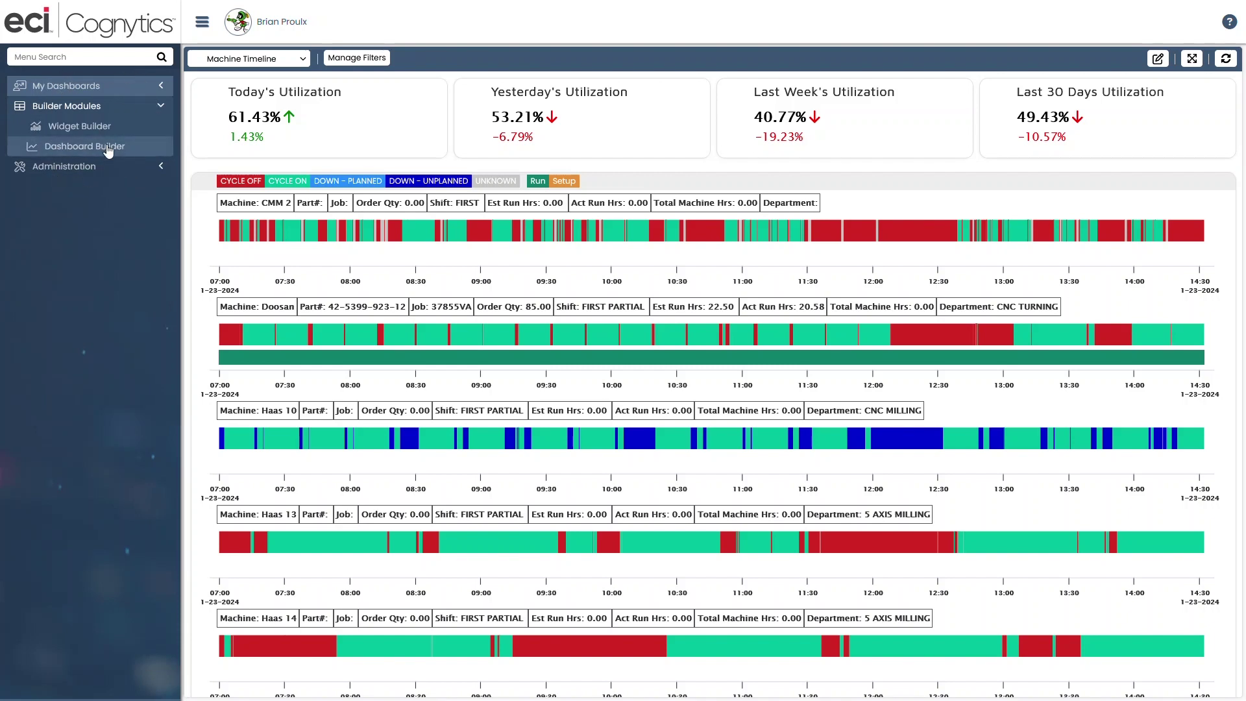
{"action": "left_click", "coordinate": [108, 150]}
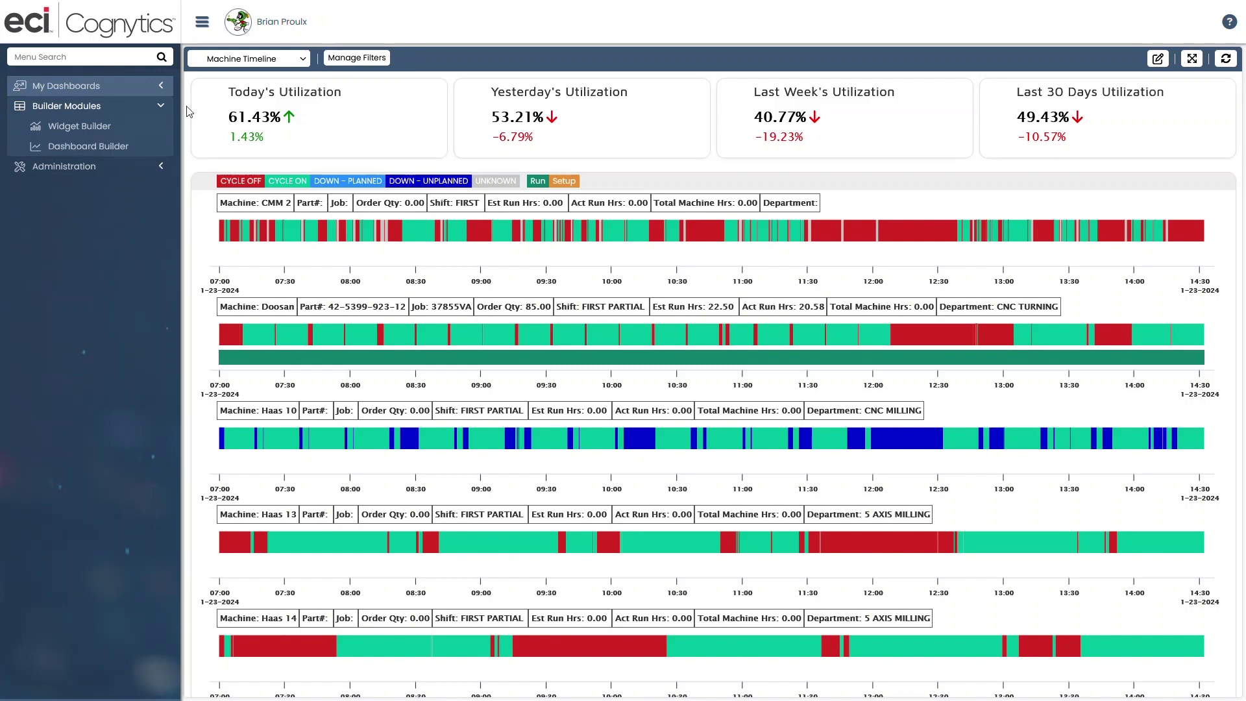
{"action": "left_click", "coordinate": [304, 59]}
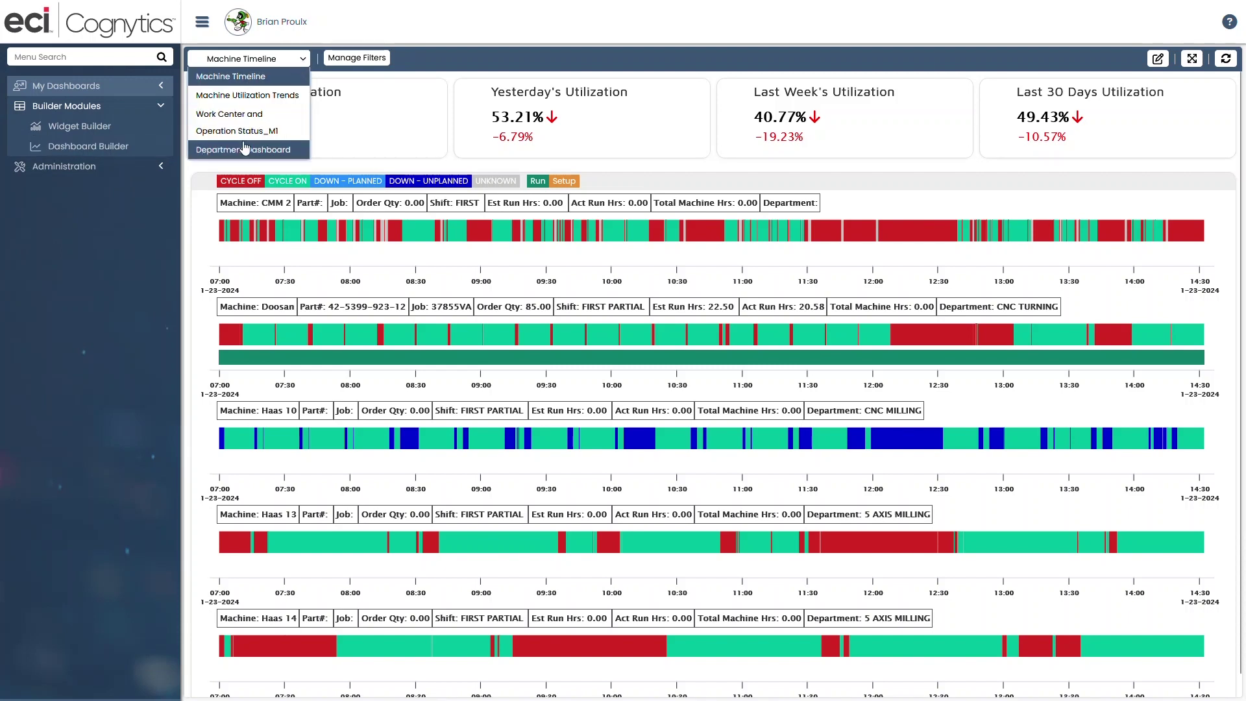
{"action": "left_click", "coordinate": [132, 231]}
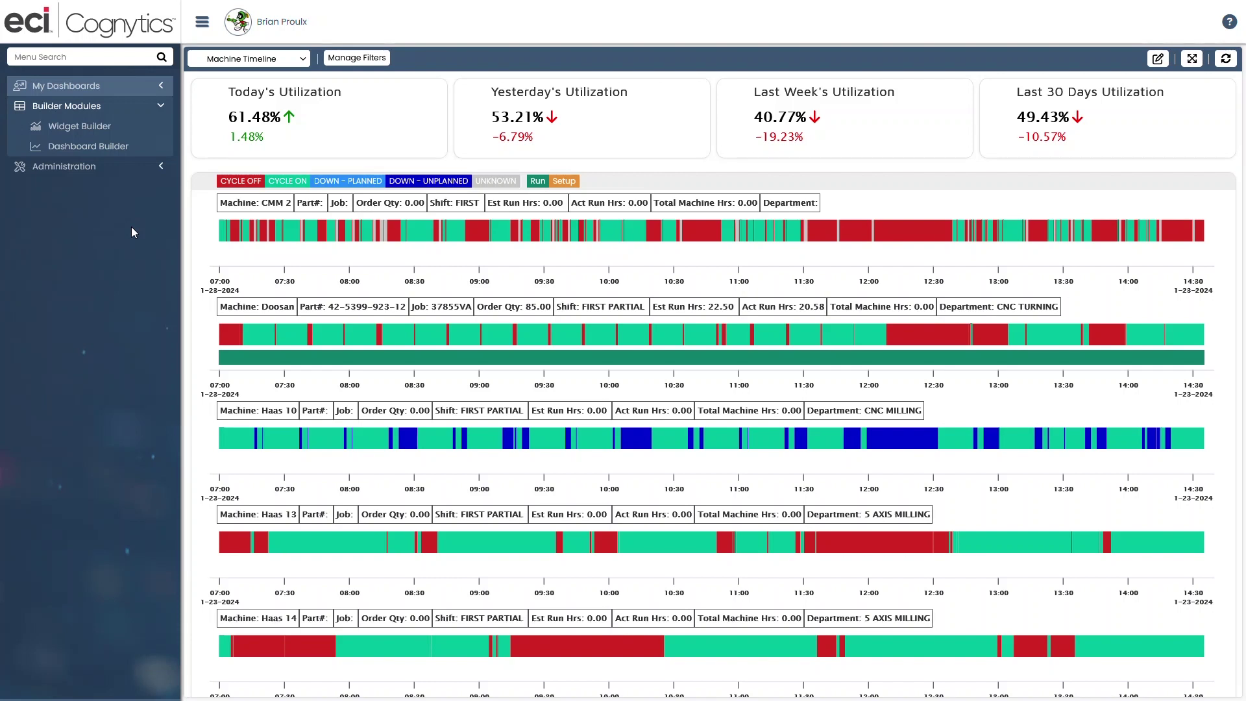
Visit the Widget Builder list and return to the Machine Timeline dashboard to examine its utilization widgets.
{"action": "left_click", "coordinate": [94, 129]}
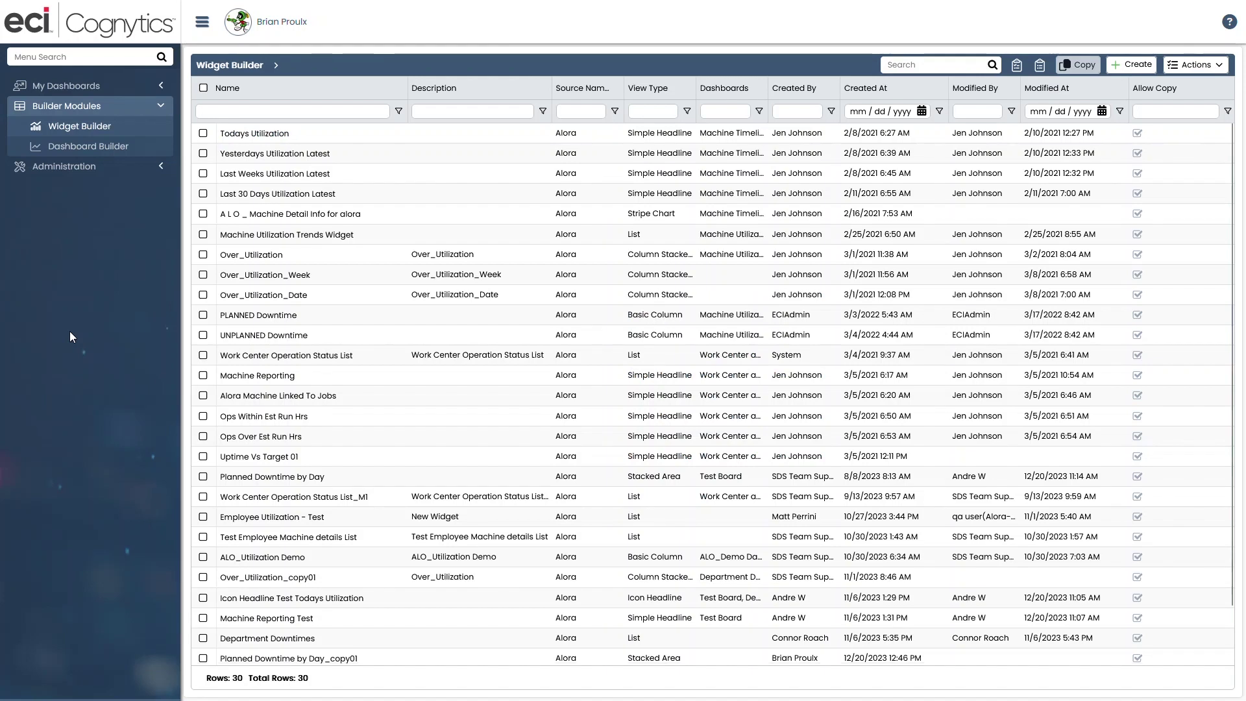
{"action": "left_click", "coordinate": [72, 84]}
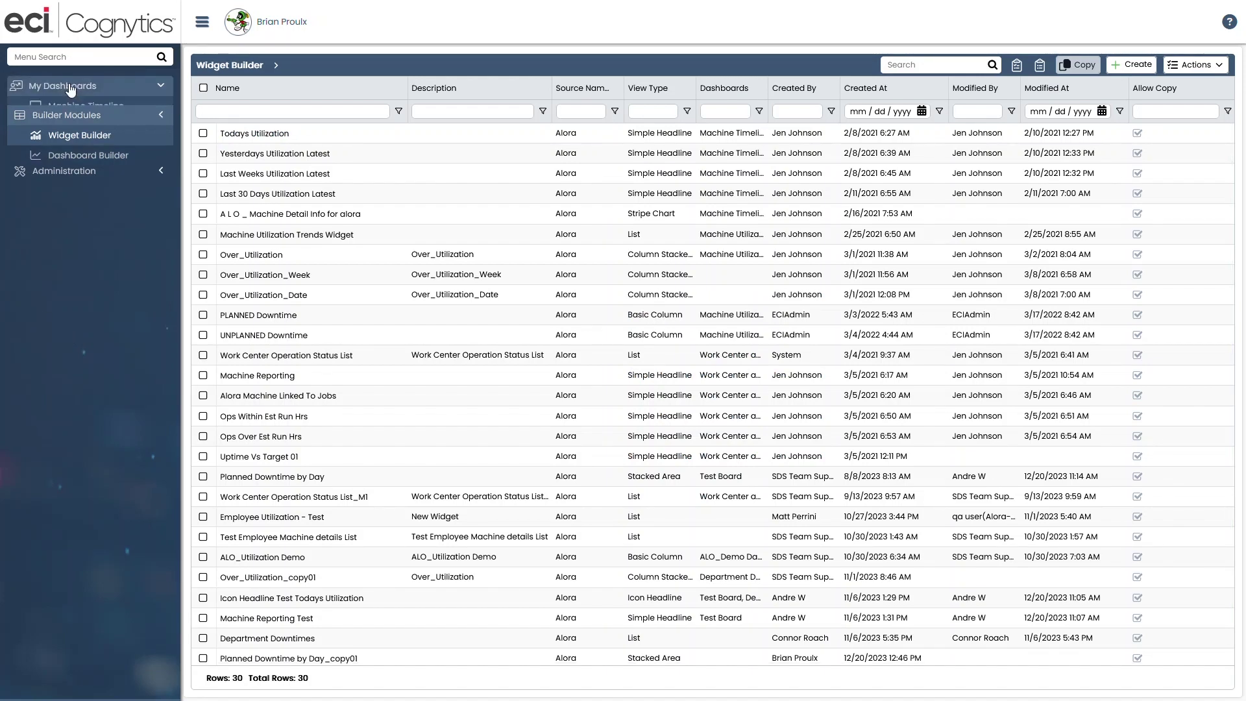
{"action": "left_click", "coordinate": [73, 106]}
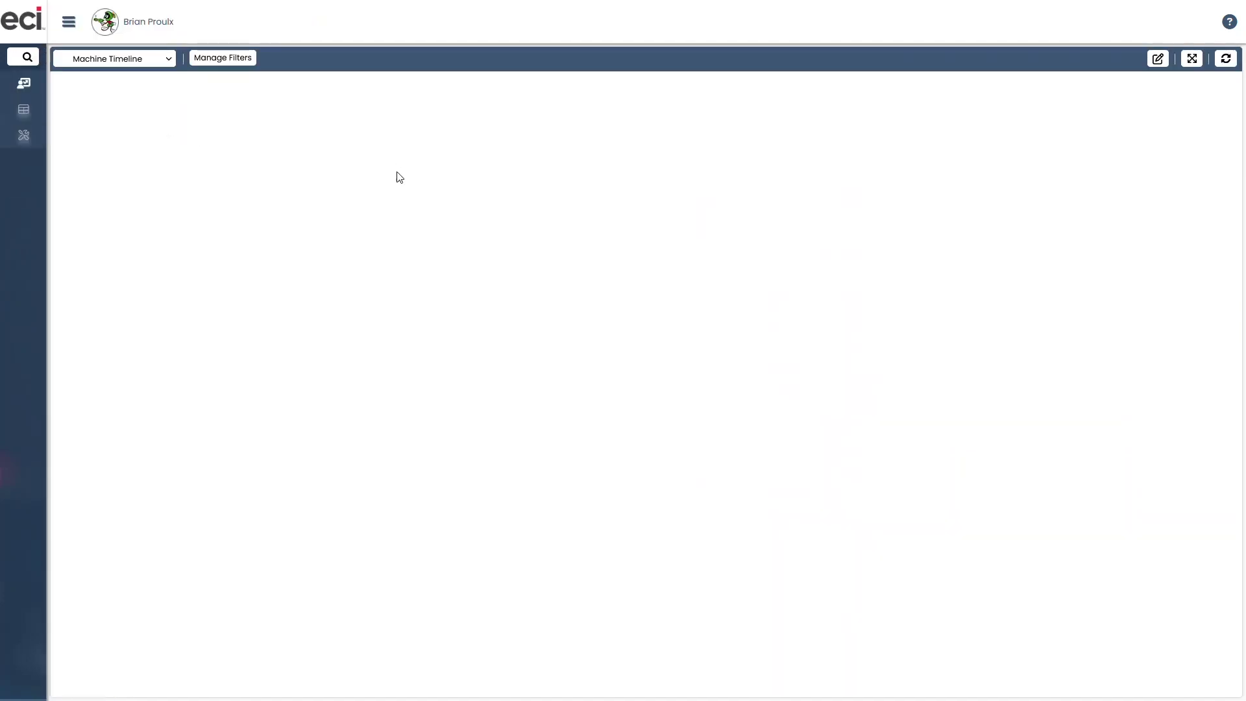
{"action": "key", "text": "ctrl"}
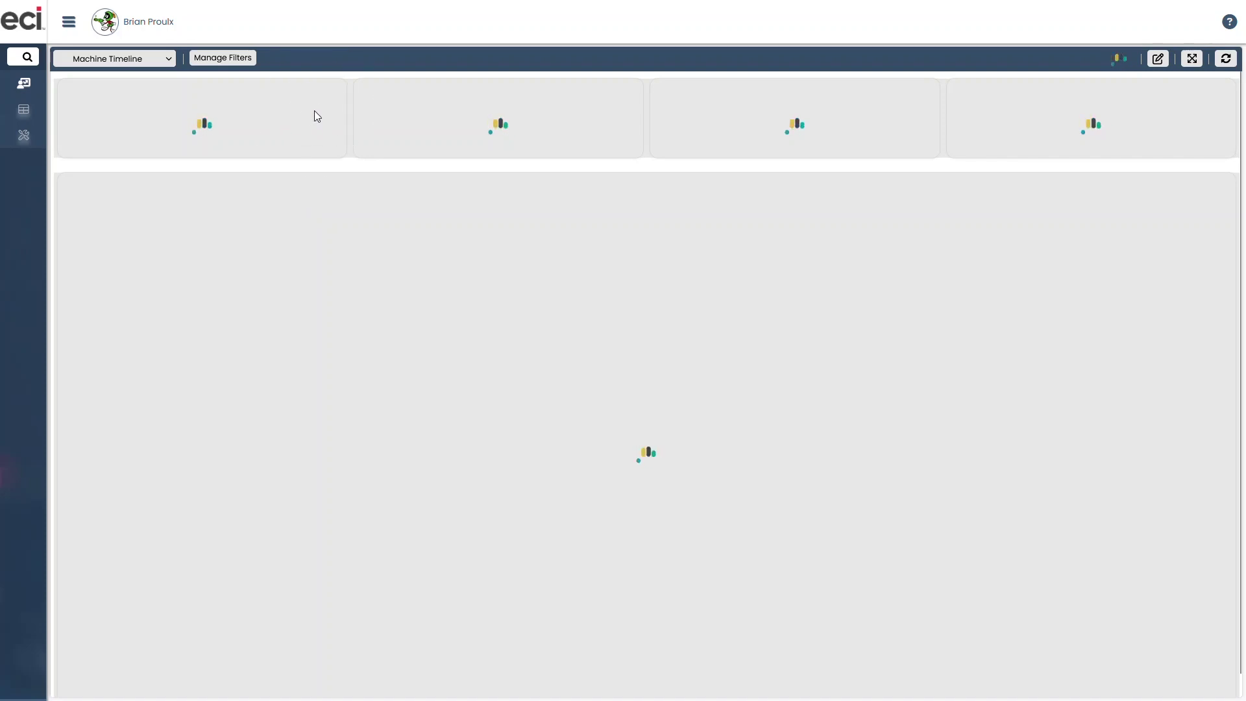
{"action": "key", "text": "ctrl"}
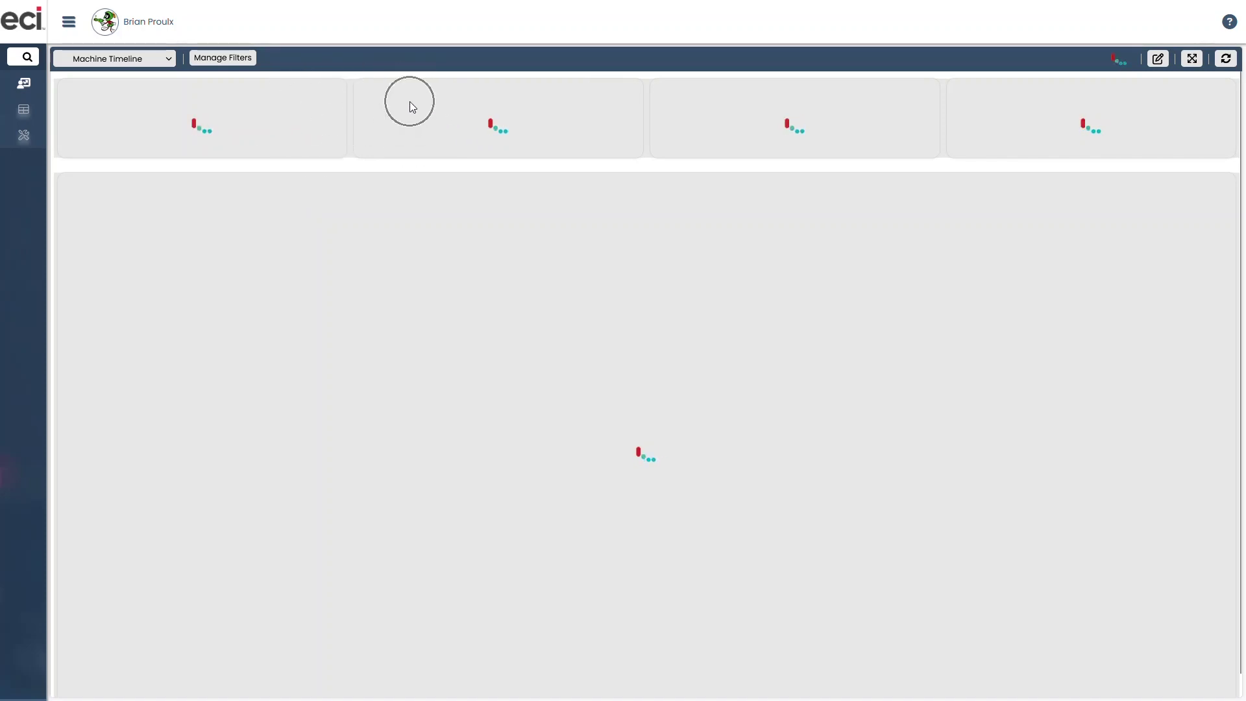
{"action": "key", "text": "ctrl"}
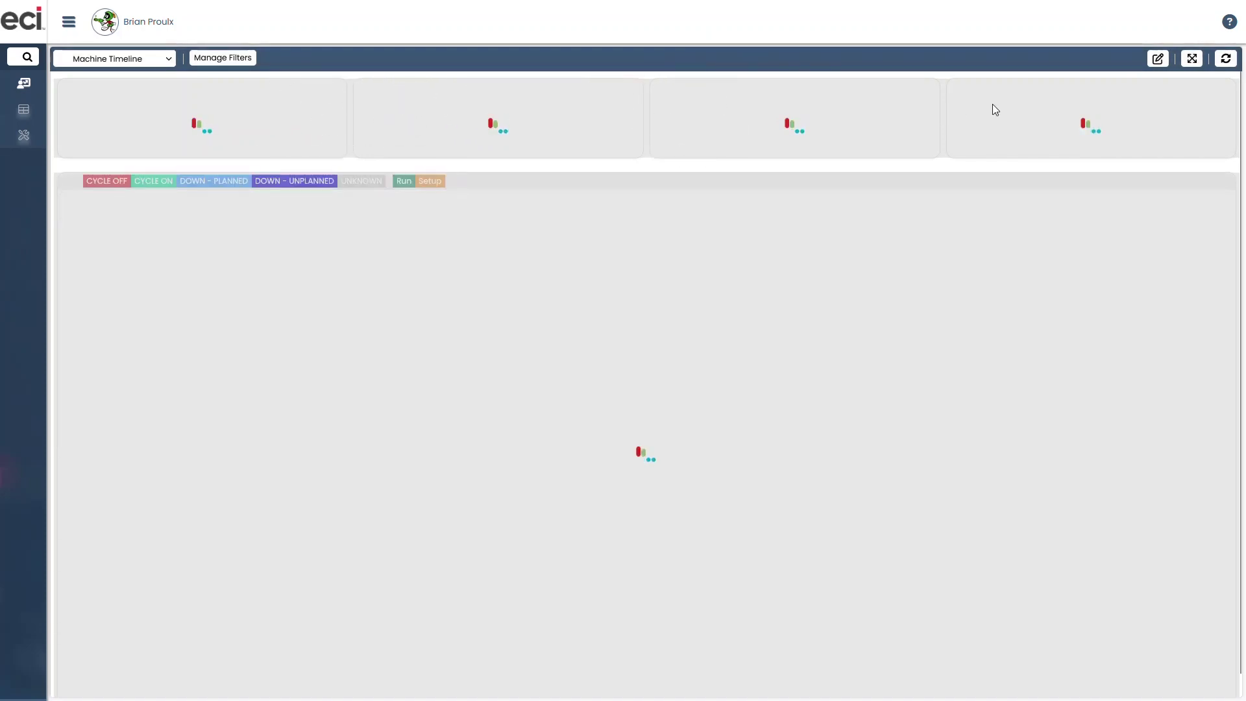
{"action": "key", "text": "ctrl"}
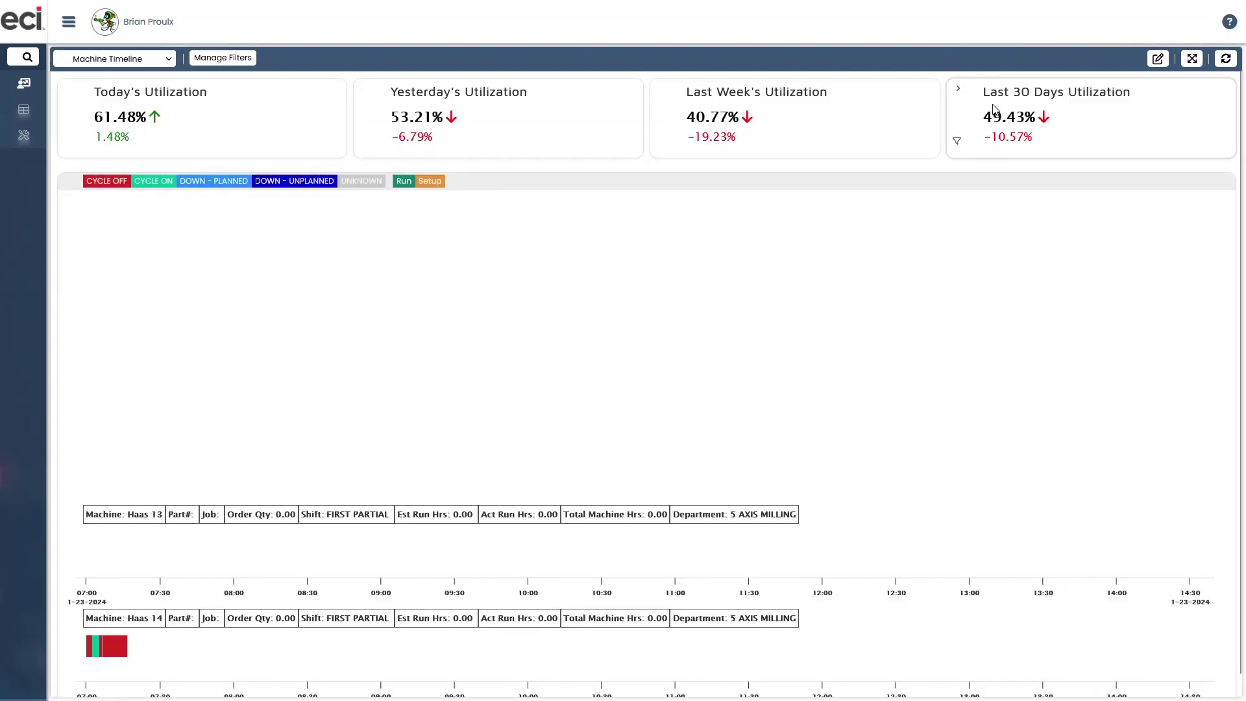
{"action": "mouse_move", "coordinate": [1181, 5]}
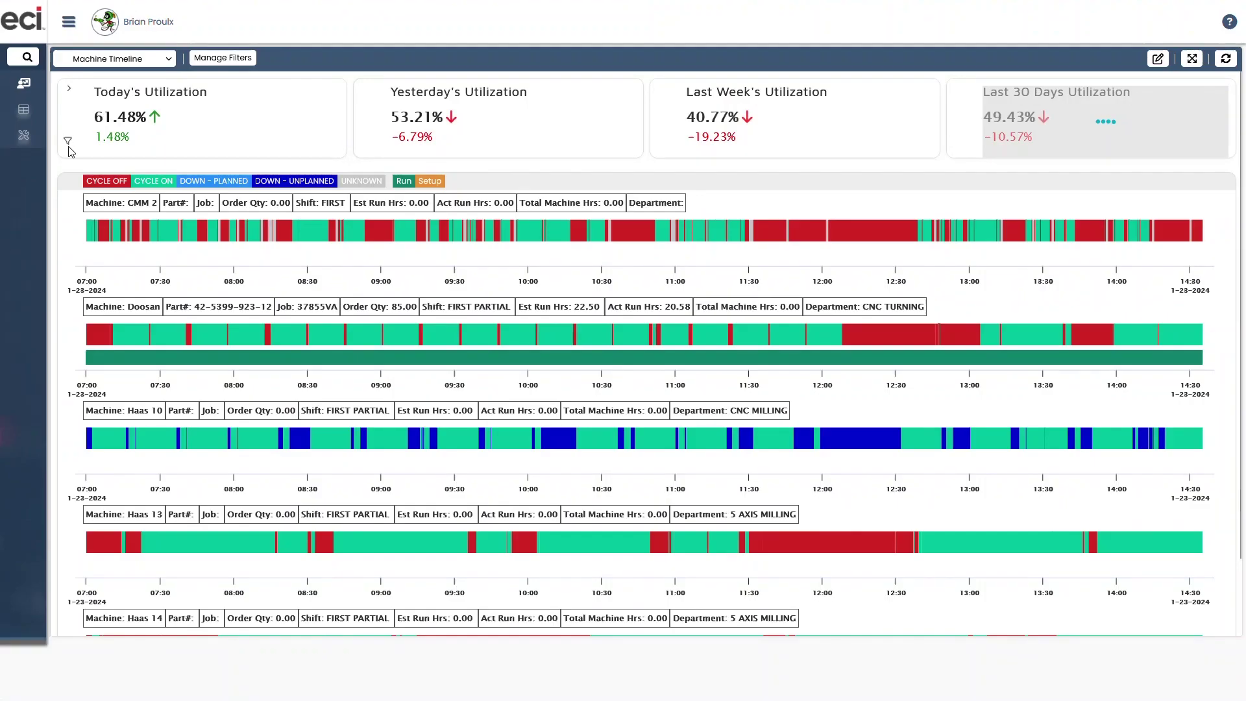
{"action": "mouse_move", "coordinate": [40, 119]}
Open the PLANNED Downtime_copy01 widget for editing from the Widget Builder list.
{"action": "left_click", "coordinate": [67, 24]}
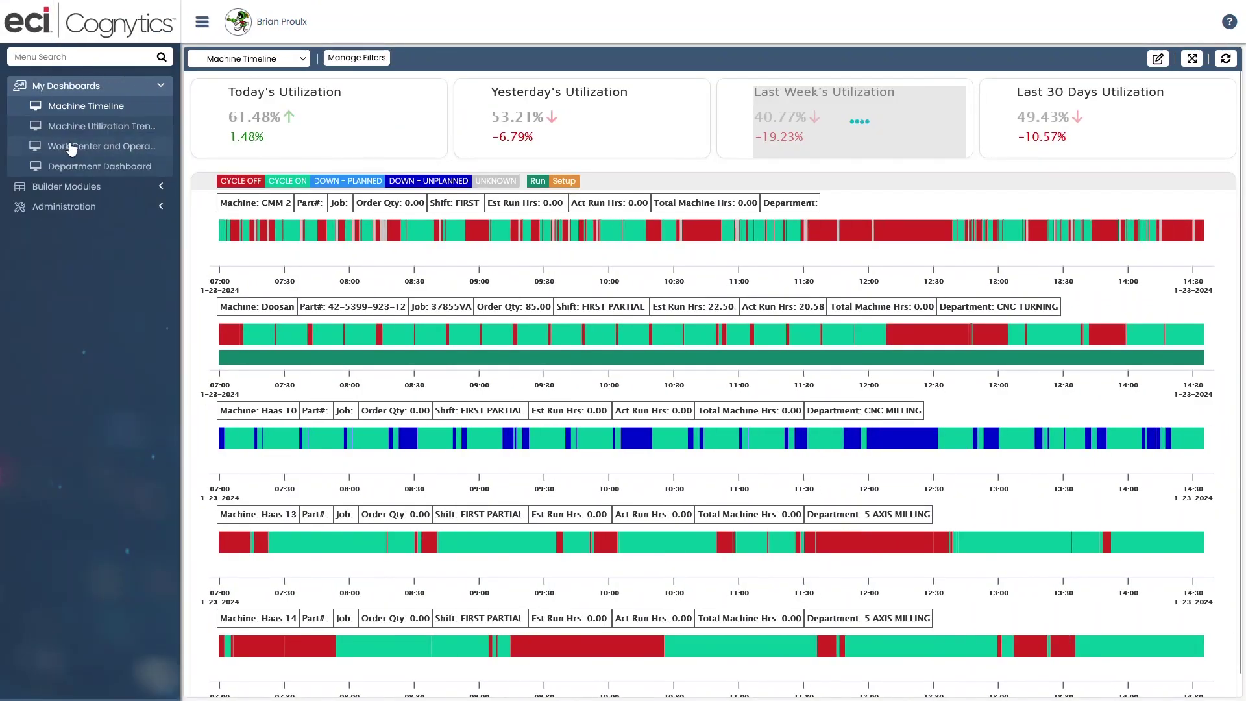
{"action": "left_click", "coordinate": [71, 187]}
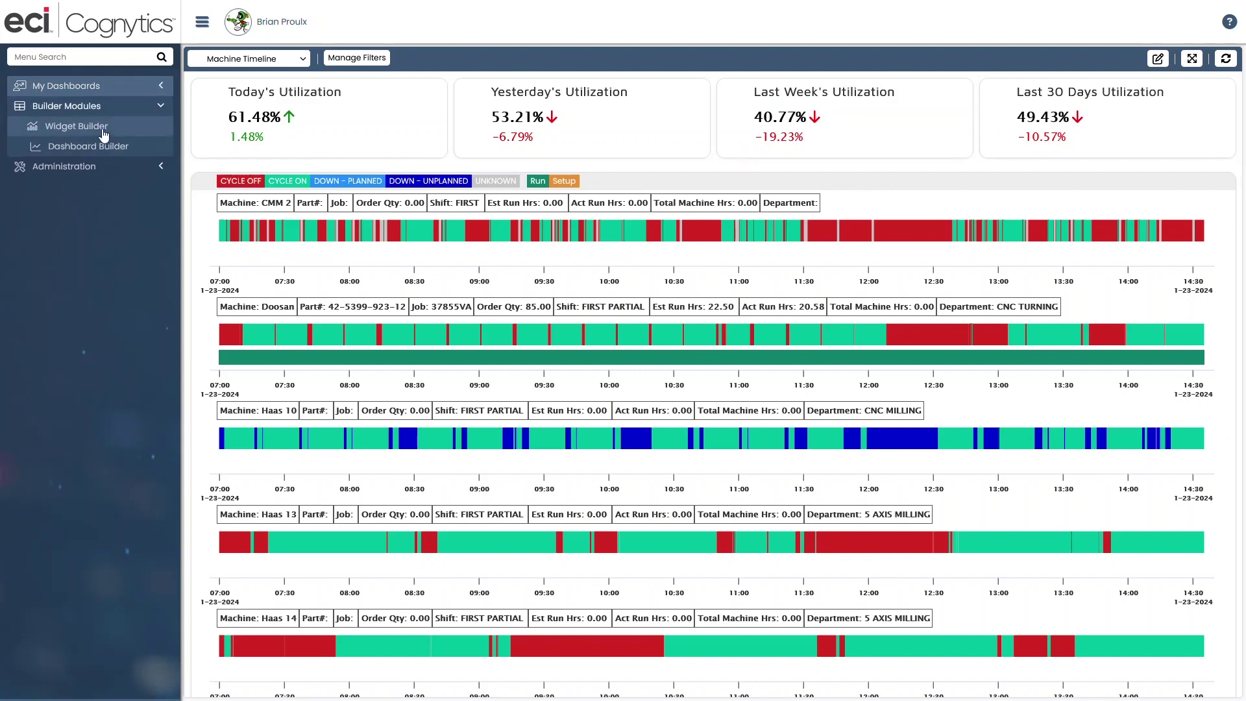
{"action": "left_click", "coordinate": [79, 126]}
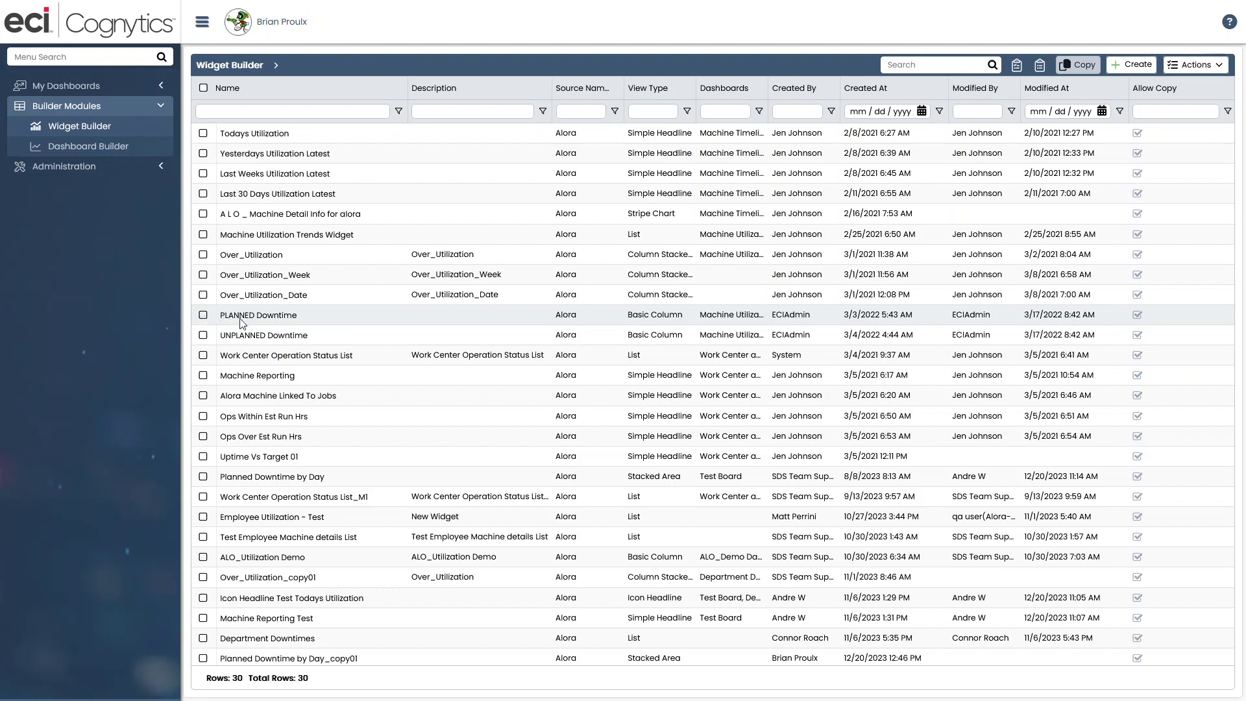
{"action": "scroll", "coordinate": [316, 326], "scroll_direction": "down", "scroll_amount": 1}
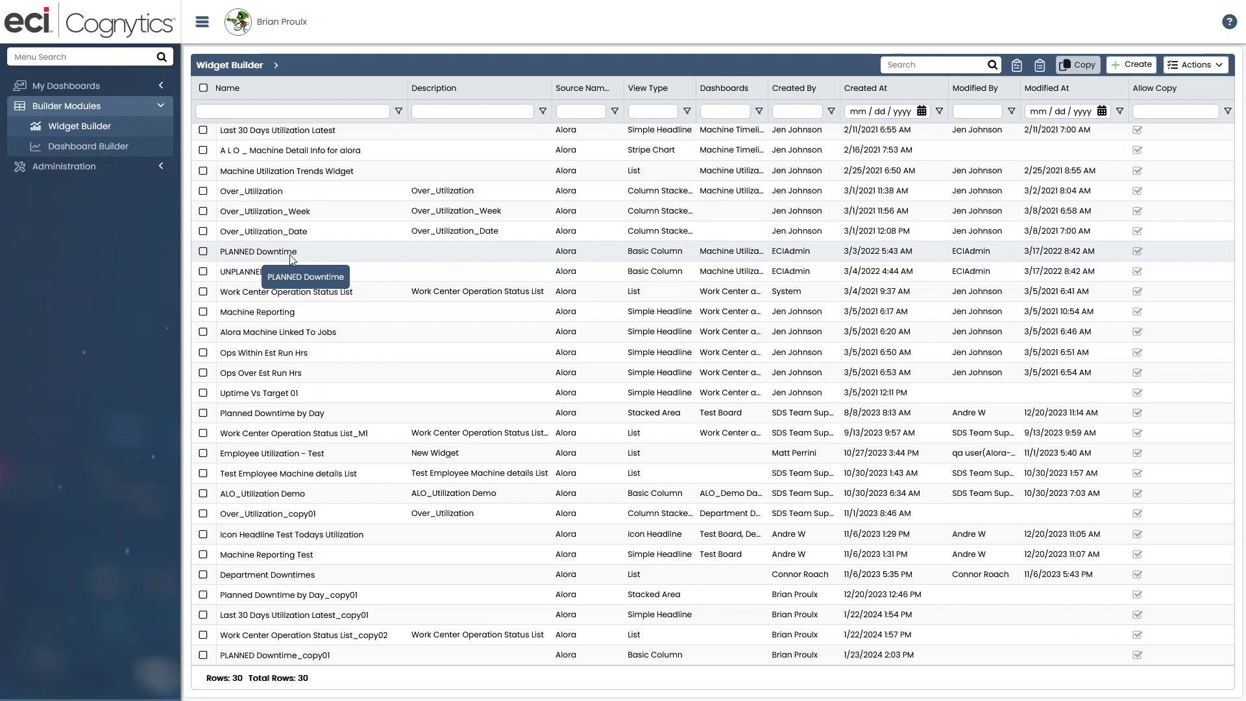
{"action": "left_click", "coordinate": [204, 252]}
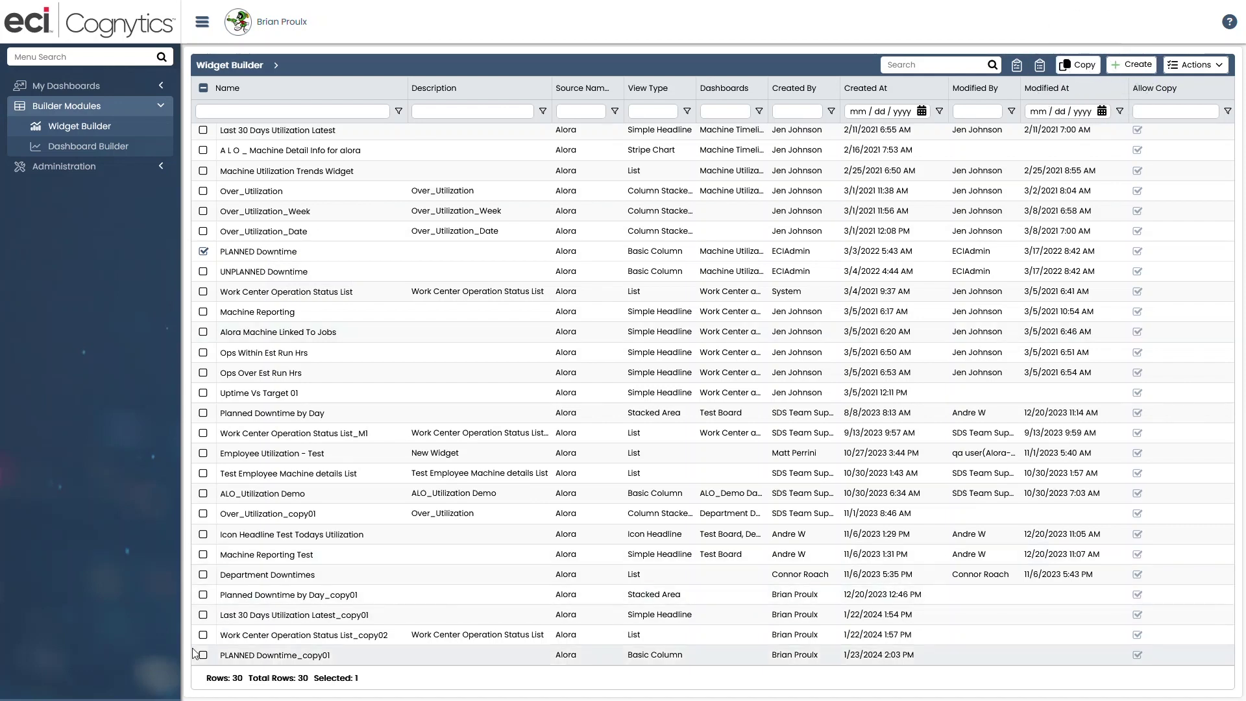
{"action": "left_click", "coordinate": [204, 252]}
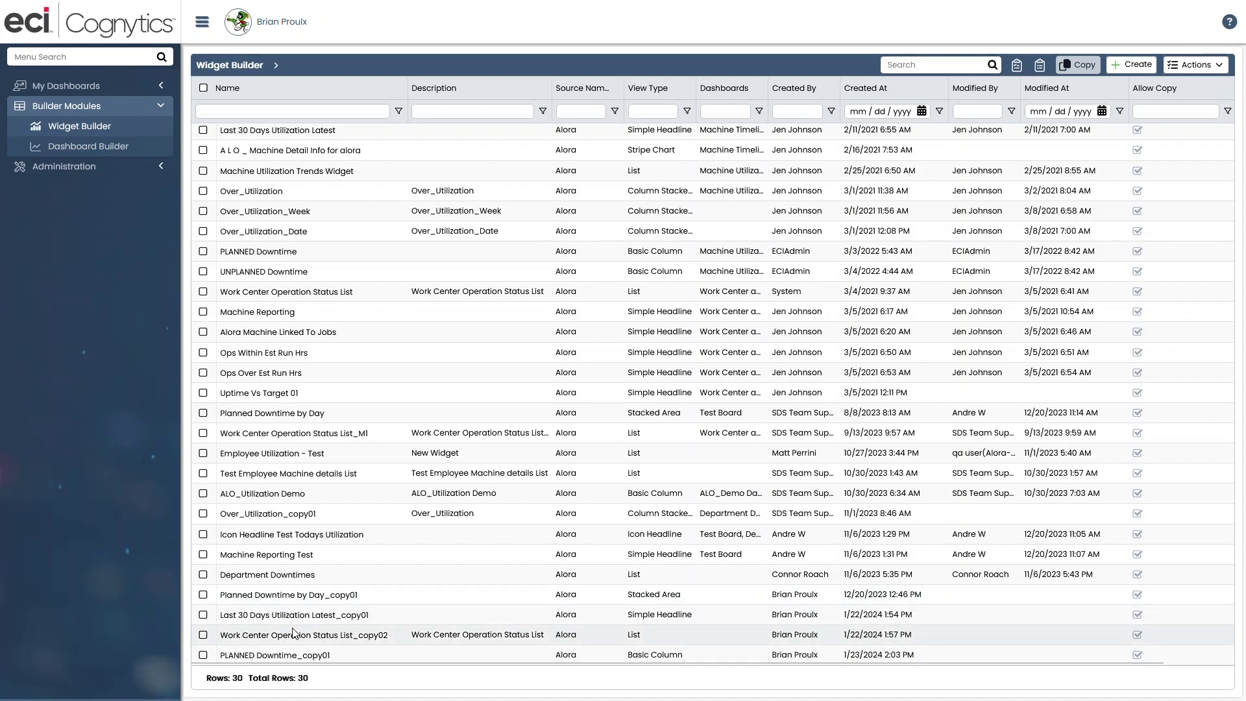
{"action": "double_click", "coordinate": [280, 660]}
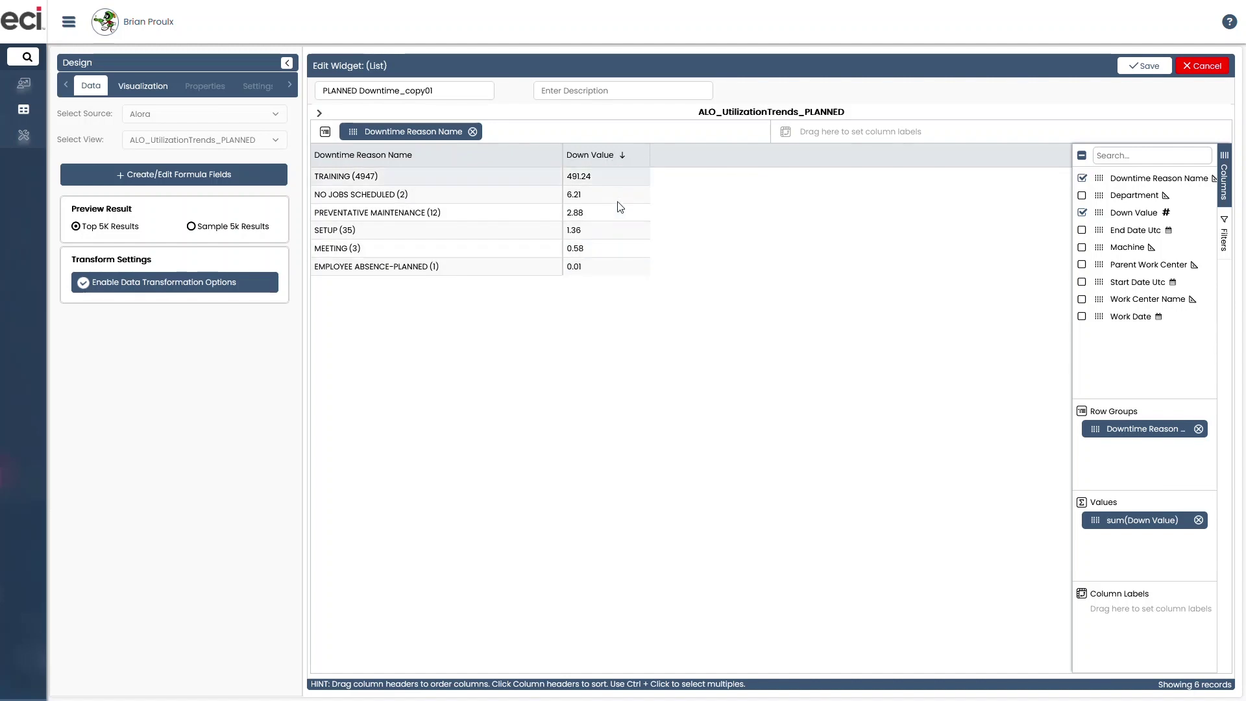
Start a new row-level formula field named SpecificStartDate with the Text data type.
{"action": "left_click", "coordinate": [1174, 355]}
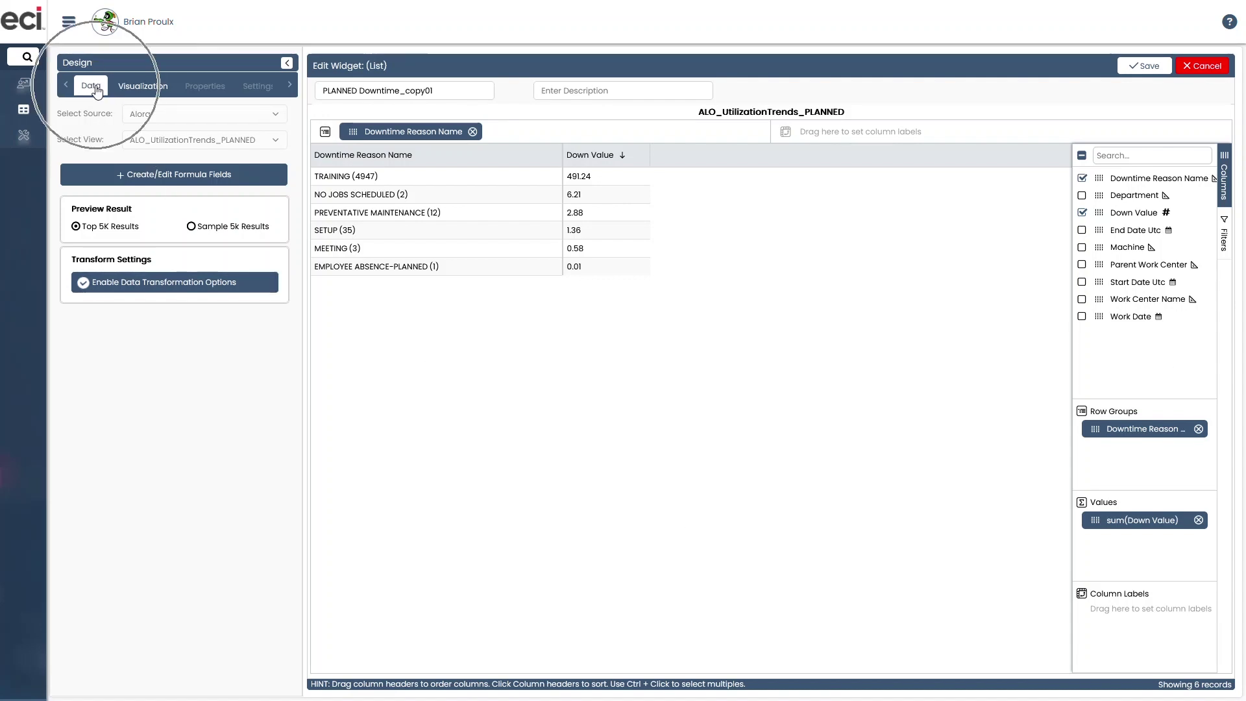
{"action": "left_click", "coordinate": [177, 179]}
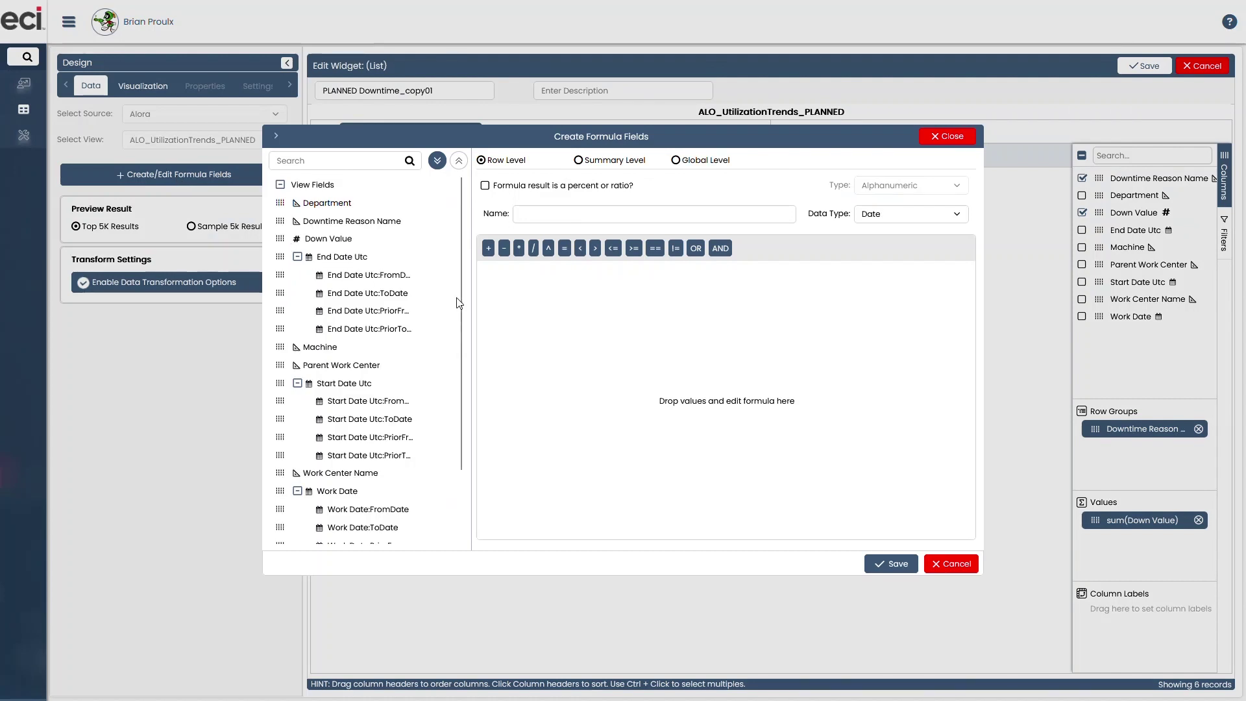
{"action": "left_click_drag", "start_coordinate": [458, 303], "coordinate": [460, 434]}
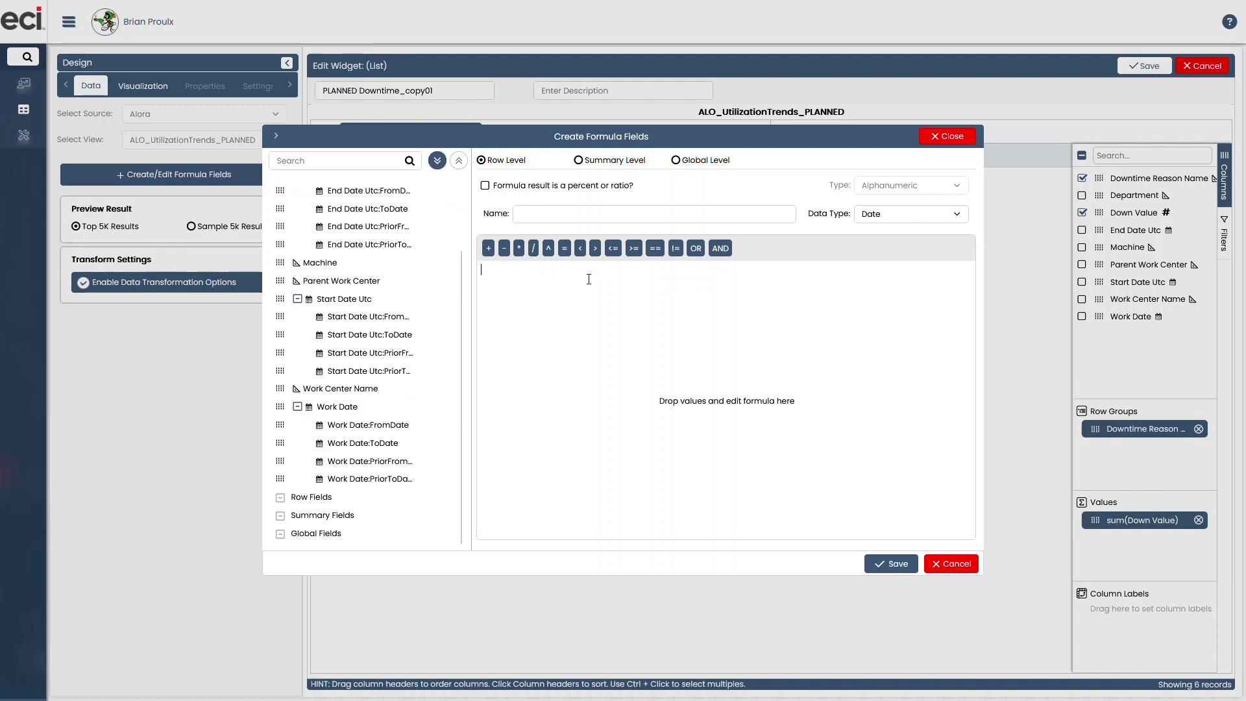
{"action": "left_click", "coordinate": [623, 303]}
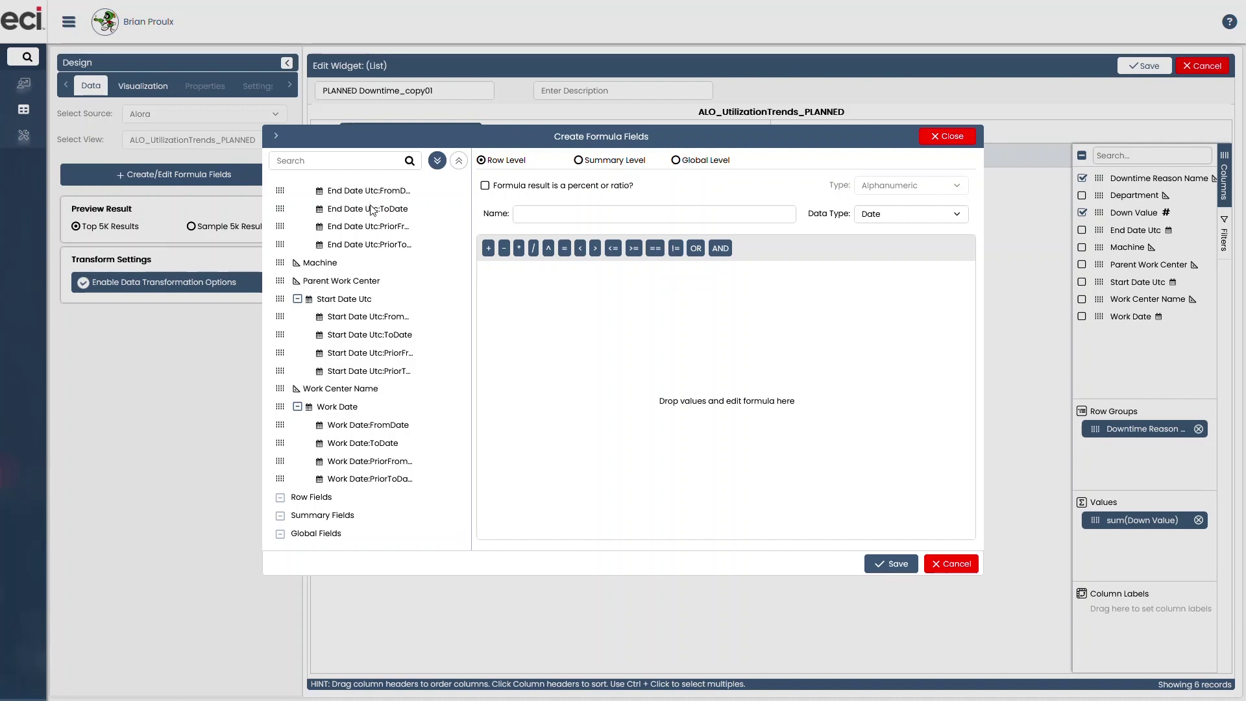
{"action": "left_click", "coordinate": [591, 213]}
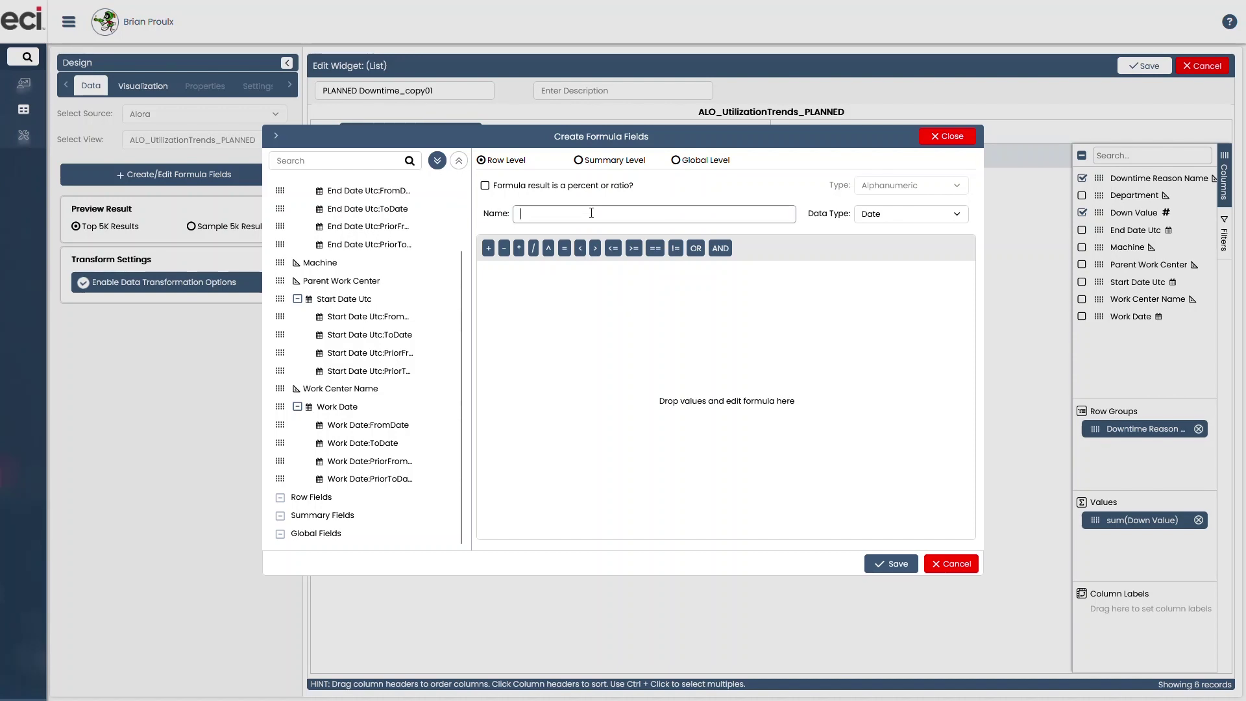
{"action": "type", "text": "Specific"}
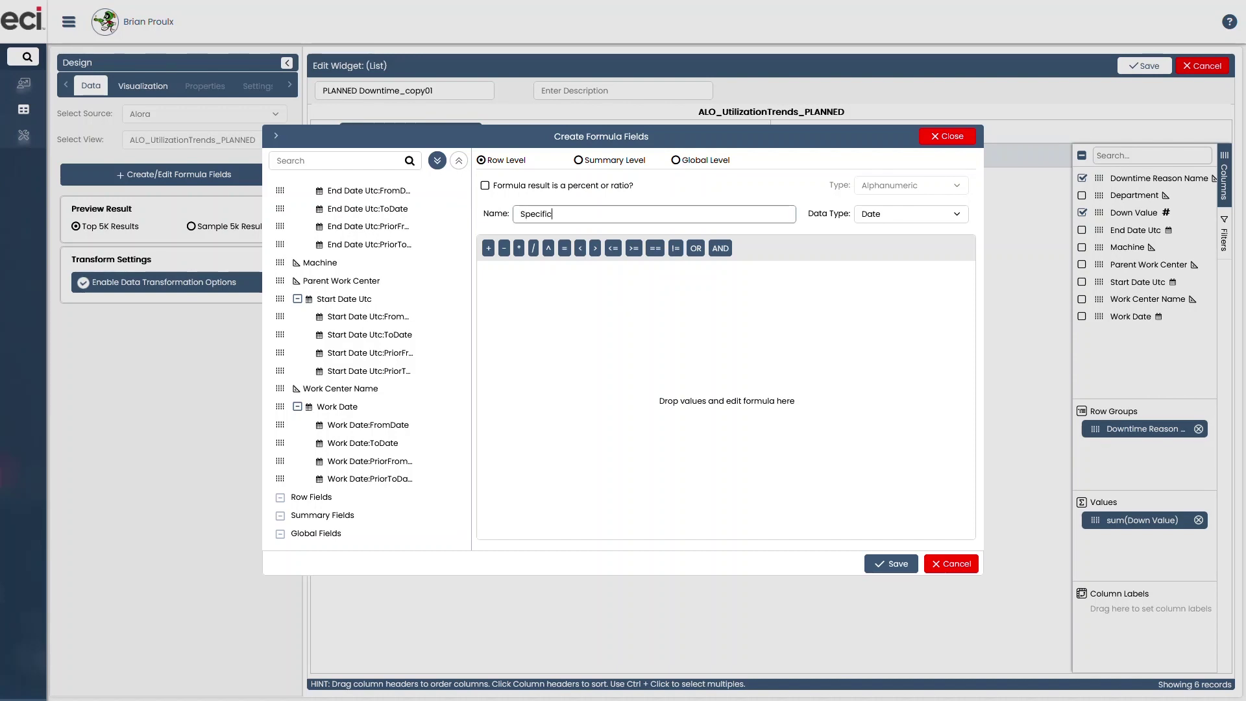
{"action": "type", "text": "StartDate"}
{"action": "left_click", "coordinate": [885, 215]}
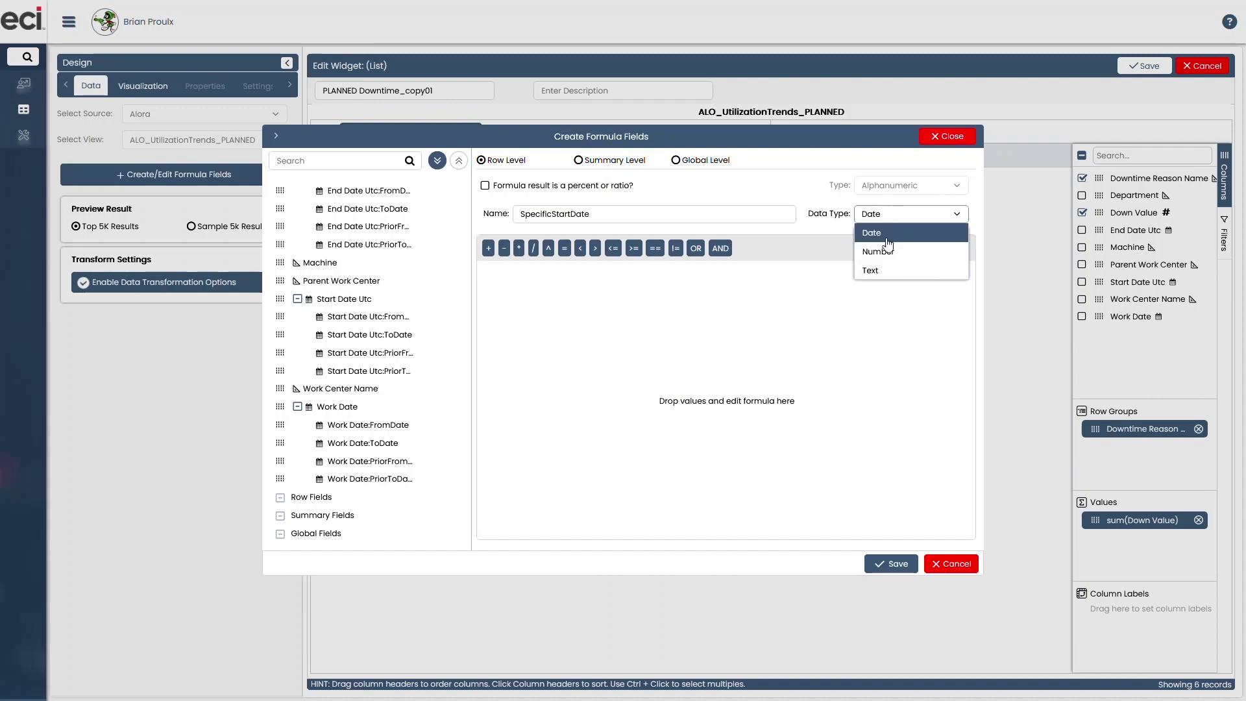
{"action": "left_click", "coordinate": [873, 268]}
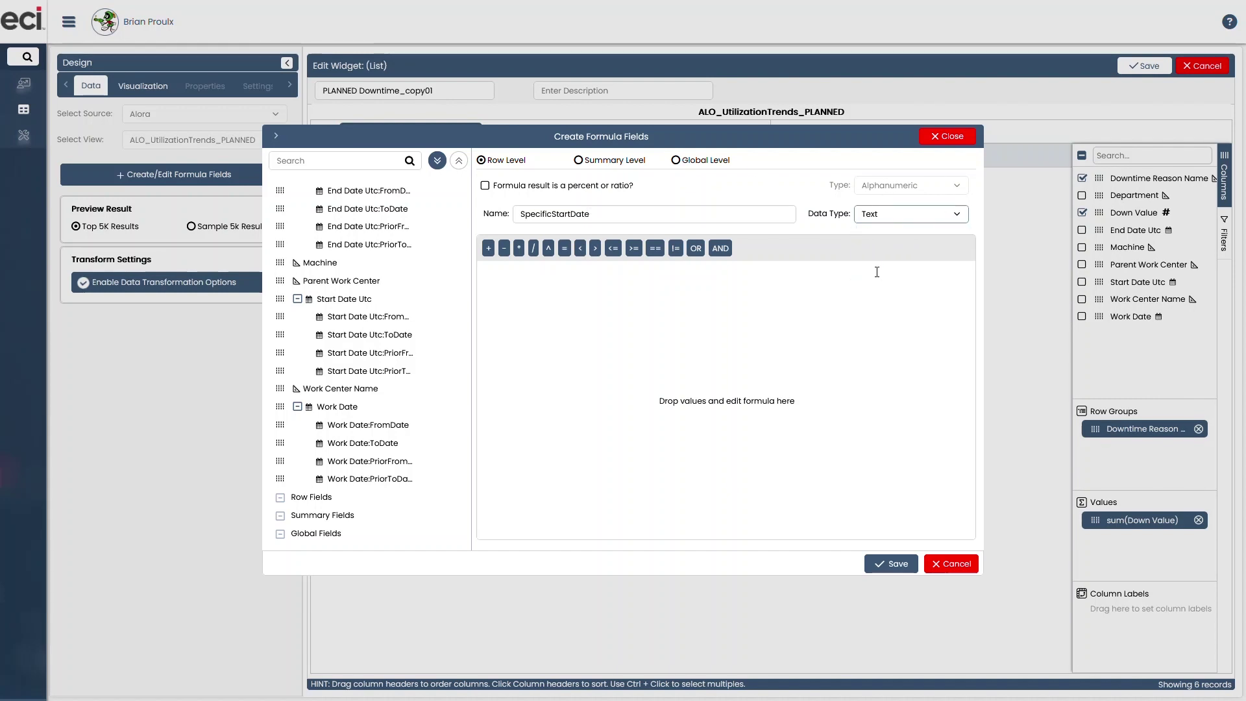
Enter the SpecificStartDate formula: Case when Work Date >= '2023/06/01' Then 'Newer' else 'older' end.
{"action": "left_click", "coordinate": [603, 290]}
{"action": "type", "text": "Case when"}
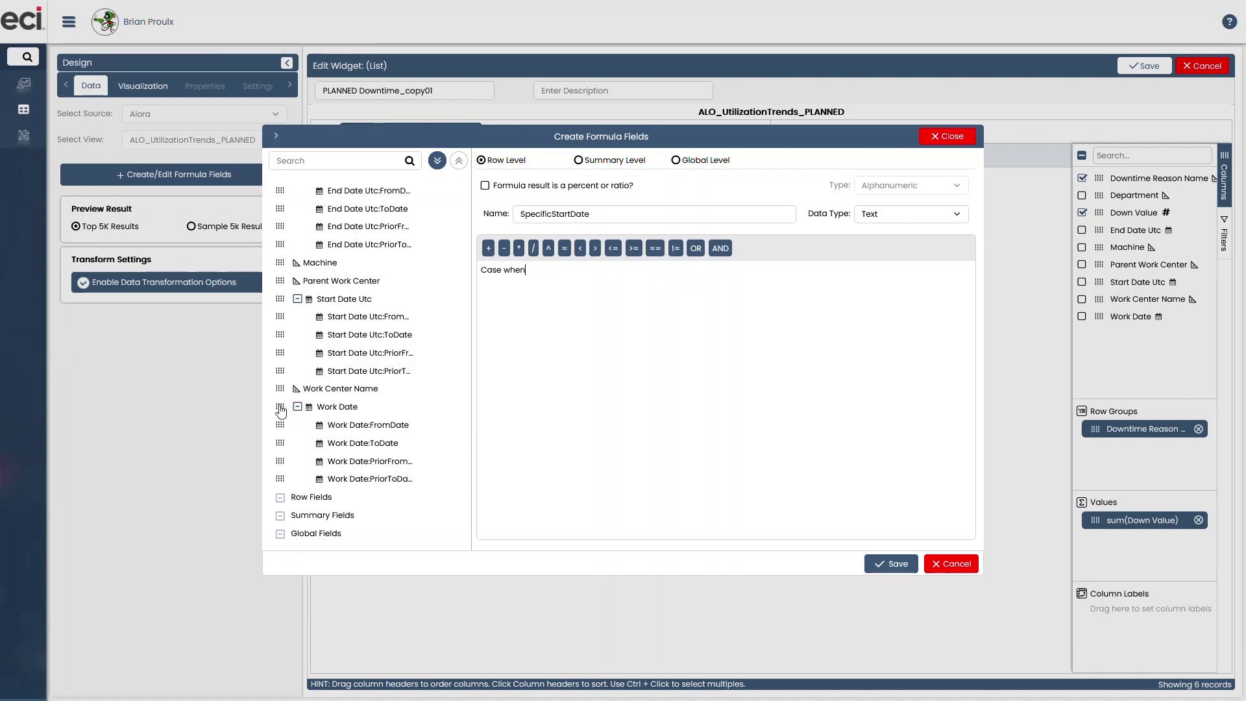
{"action": "left_click_drag", "start_coordinate": [281, 410], "coordinate": [594, 271]}
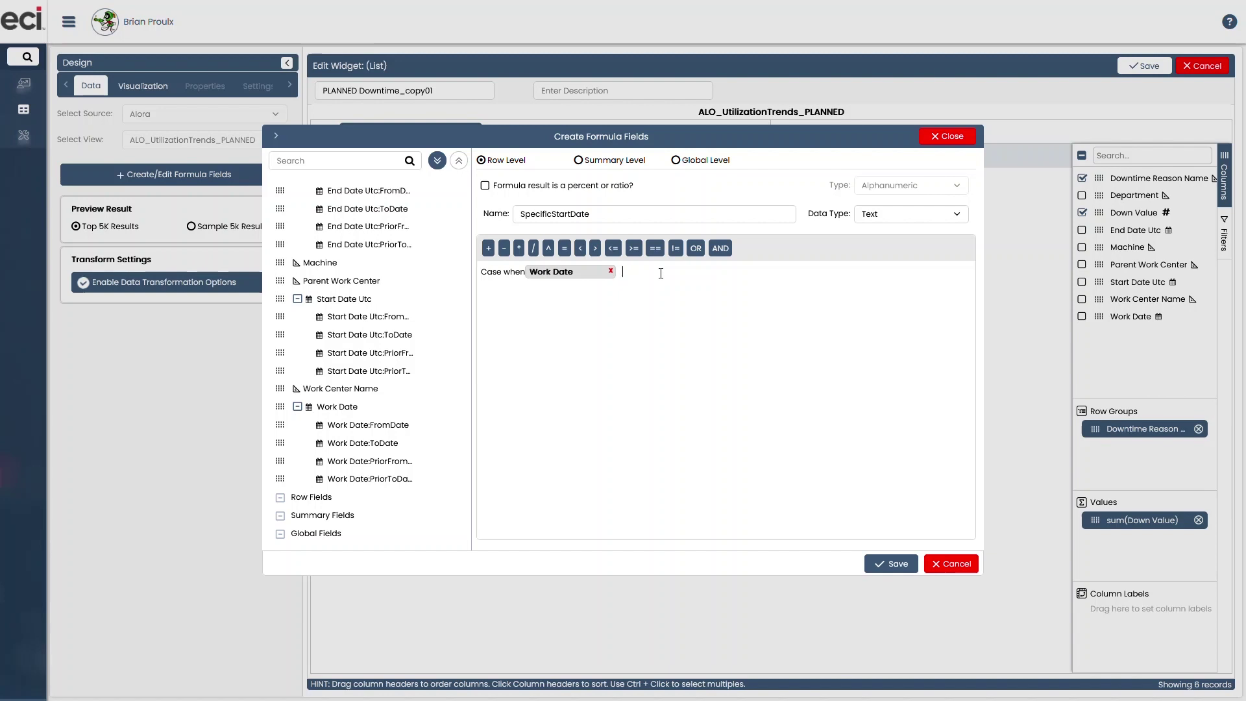
{"action": "type", "text": ">= "}
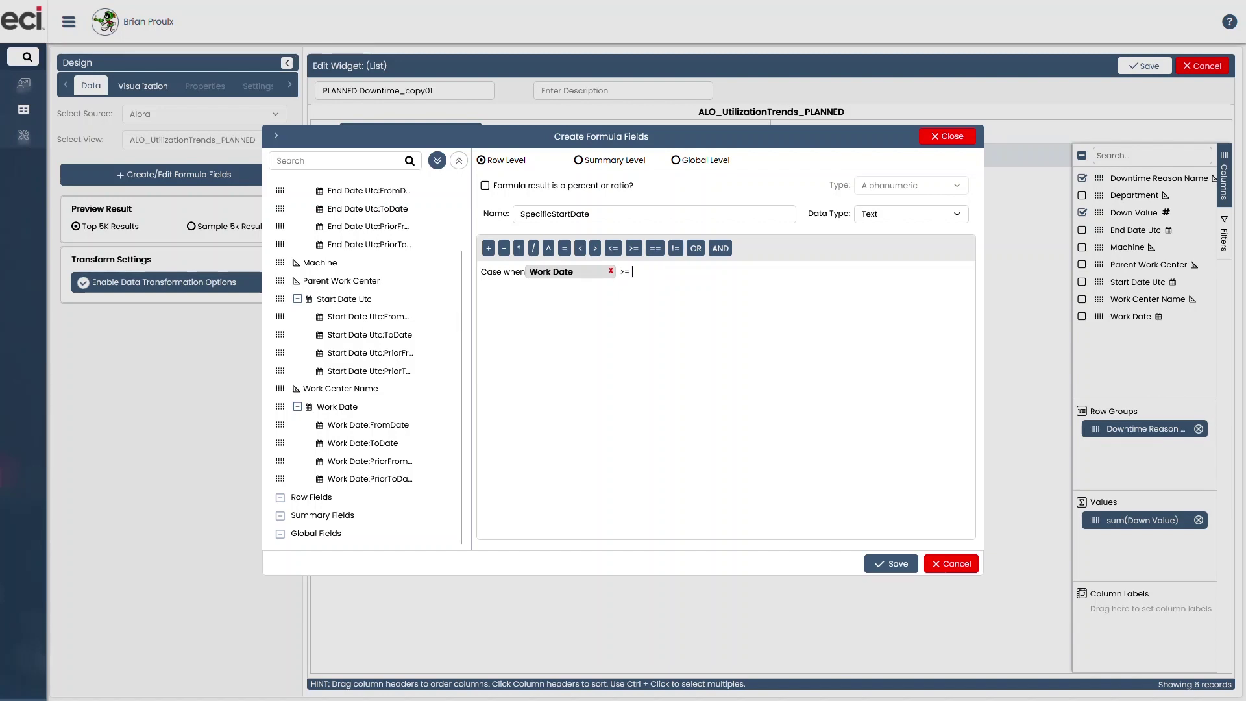
{"action": "type", "text": "'2023/06"}
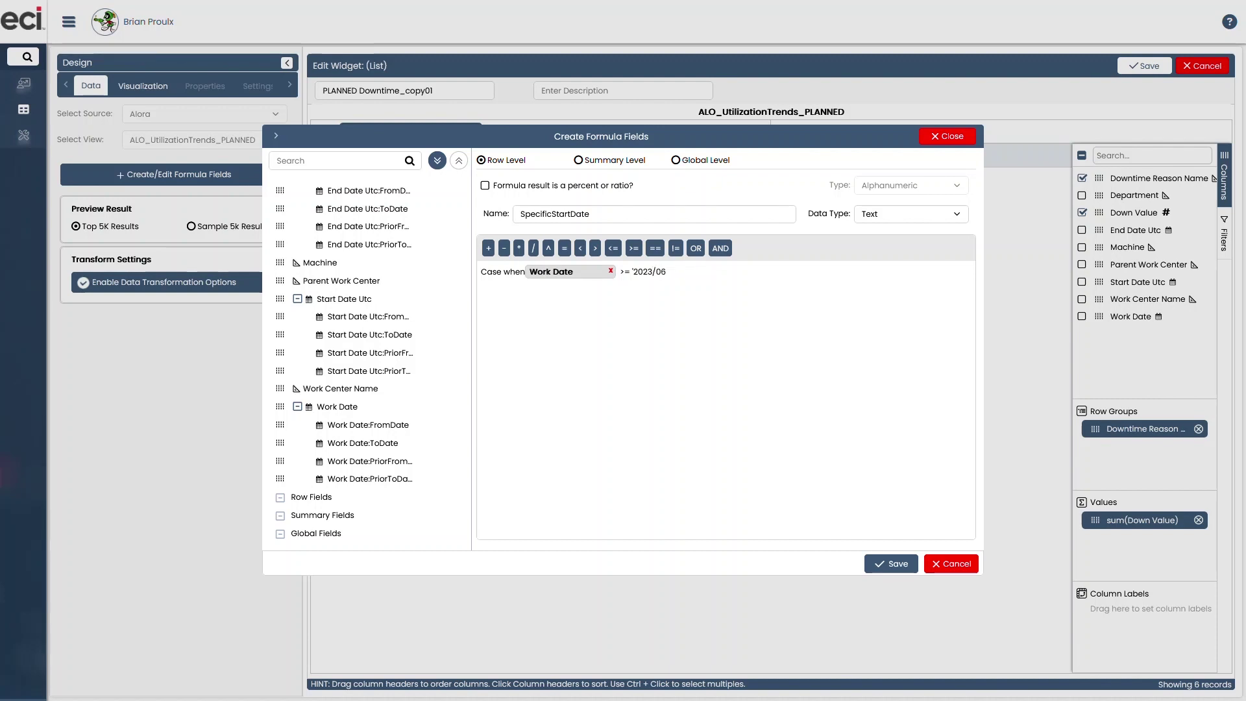
{"action": "type", "text": "/"}
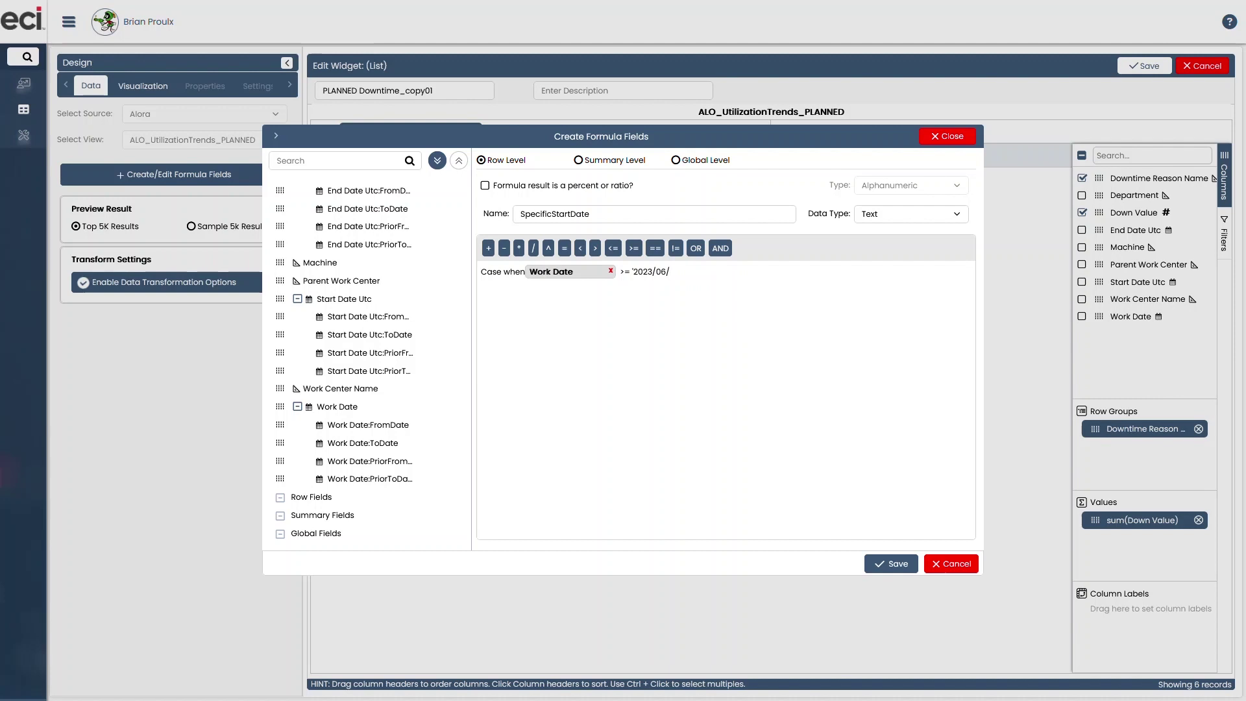
{"action": "type", "text": "01' Then 'New"}
{"action": "type", "text": "er' else 'older' end"}
Save the SpecificStartDate formula, check it under Row Fields, and close the formula editor.
{"action": "left_click", "coordinate": [895, 565]}
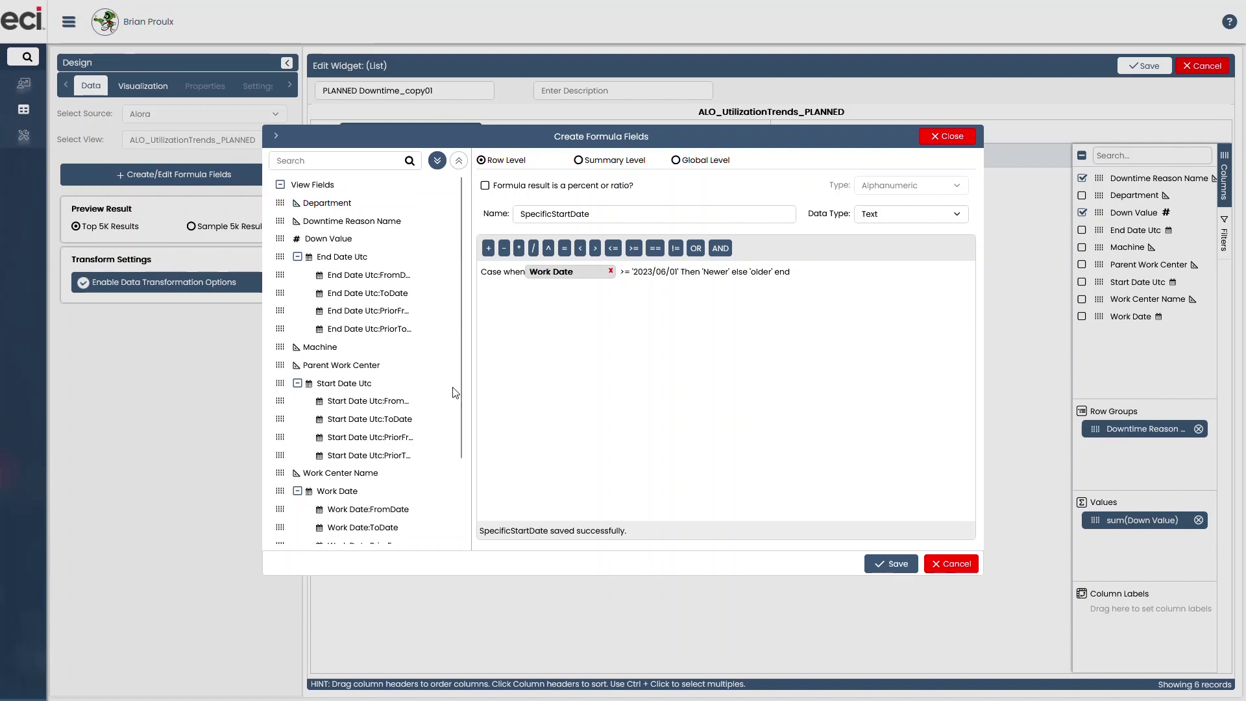
{"action": "scroll", "coordinate": [459, 392], "scroll_direction": "down", "scroll_amount": 1}
{"action": "scroll", "coordinate": [459, 392], "scroll_direction": "down", "scroll_amount": 3}
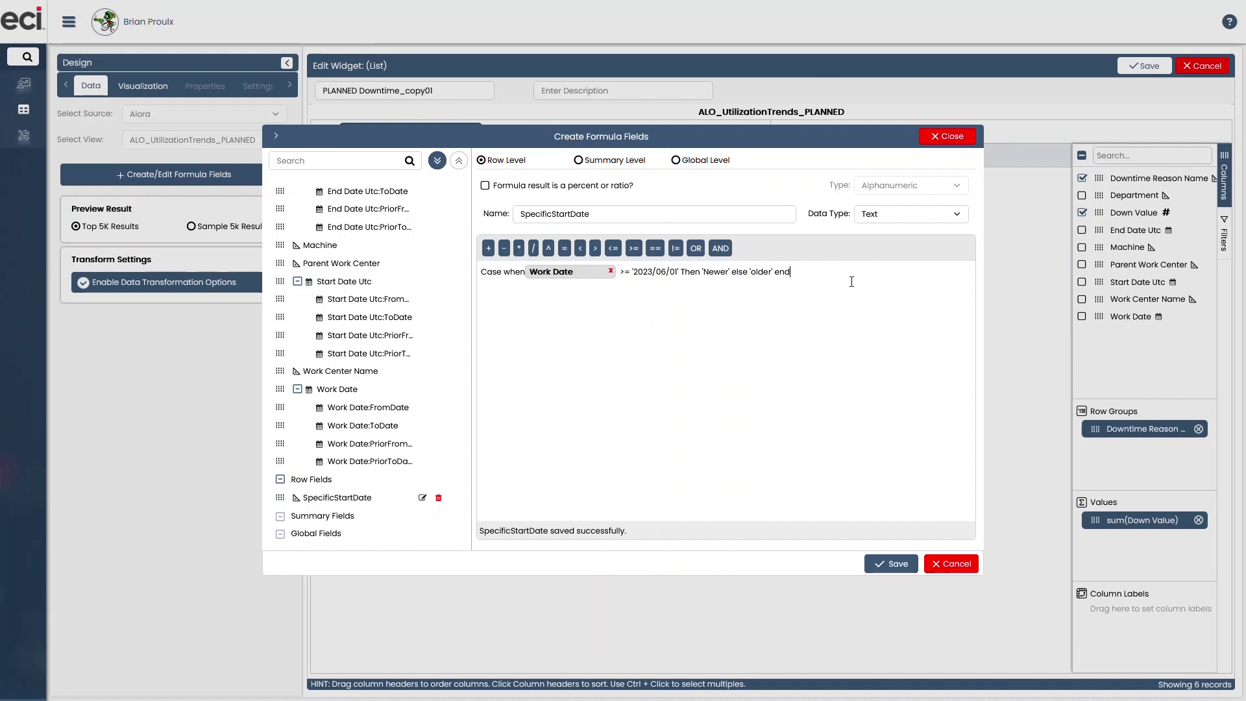
{"action": "left_click", "coordinate": [951, 563]}
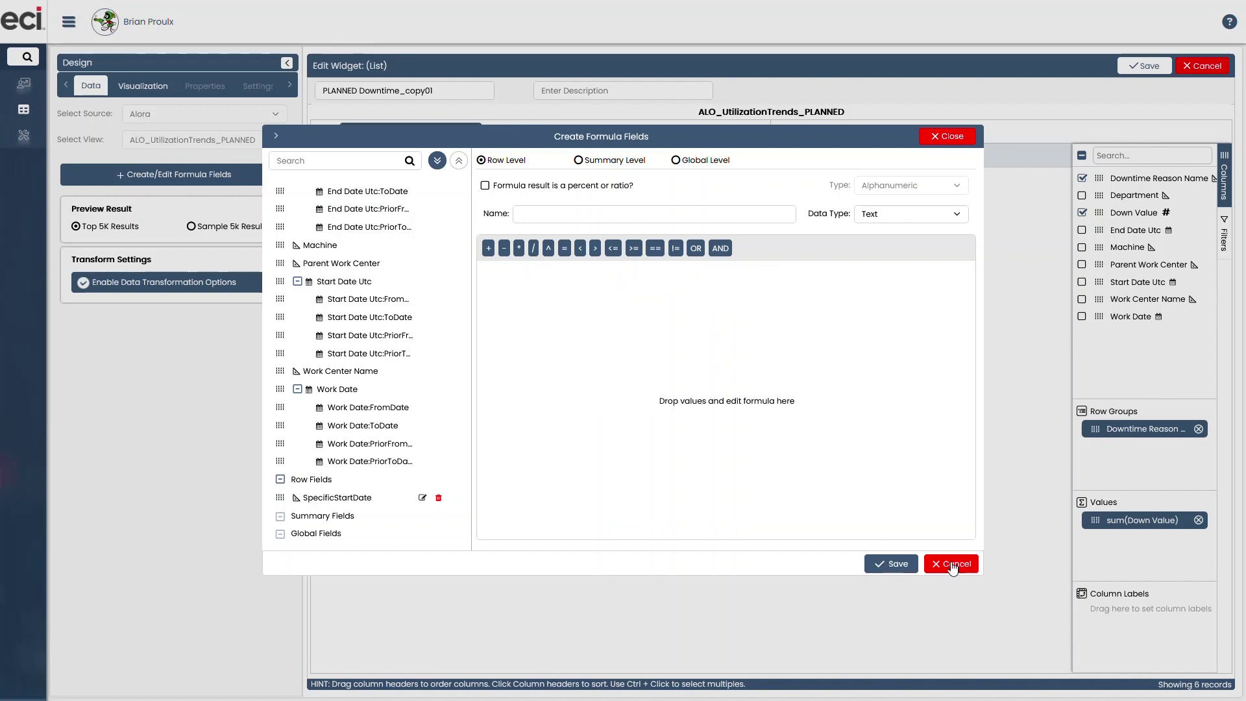
{"action": "left_click", "coordinate": [947, 139]}
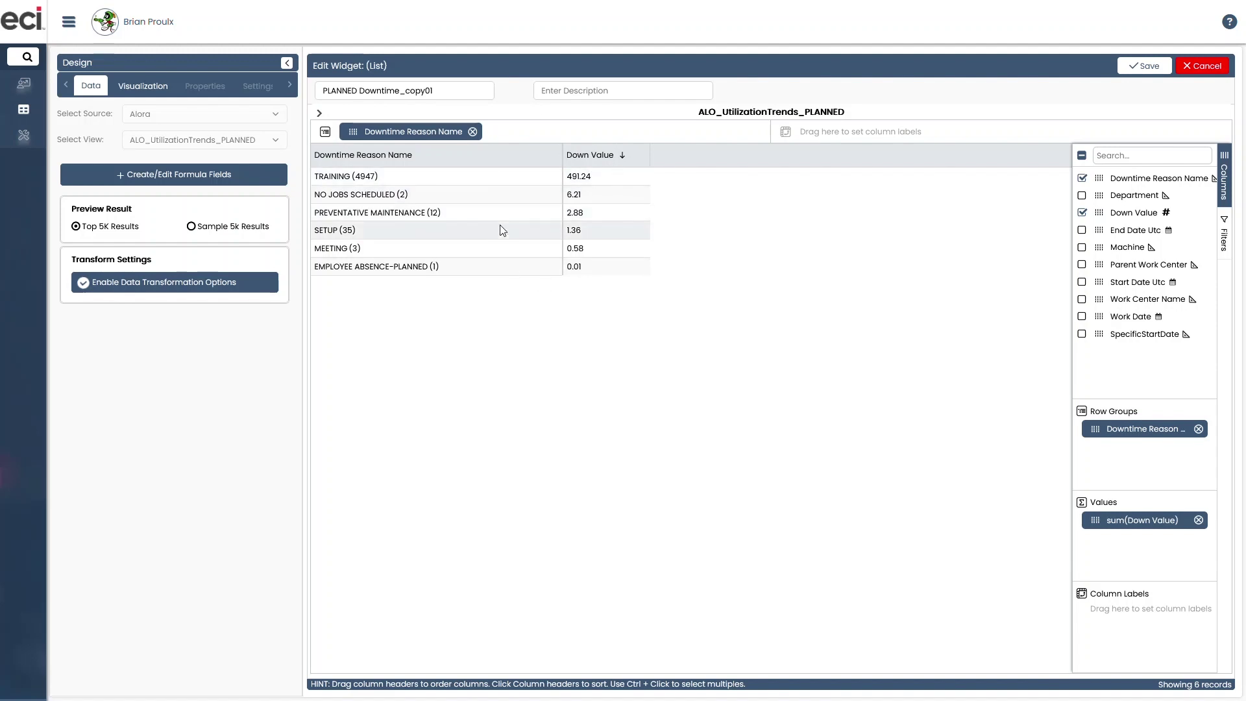
Add Machine as a column label and move it into the row groups above Downtime Reason Name.
{"action": "key", "text": "ctrl"}
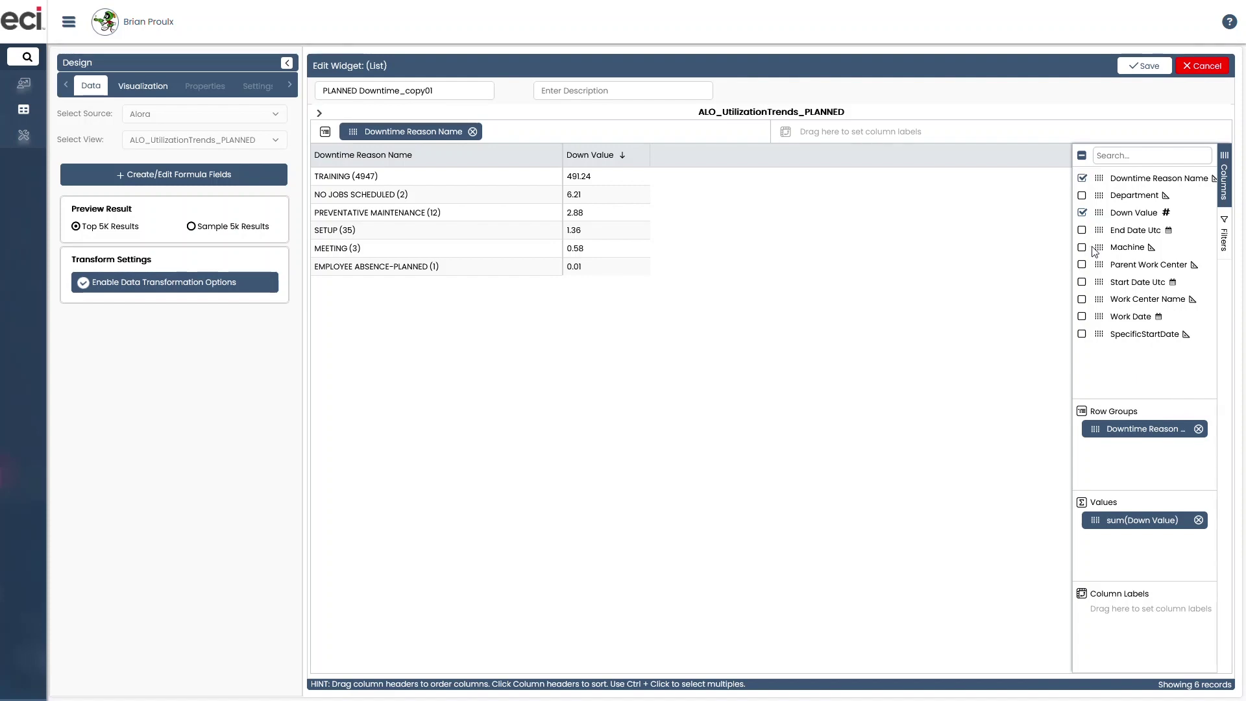
{"action": "left_click_drag", "start_coordinate": [1096, 247], "coordinate": [1134, 608]}
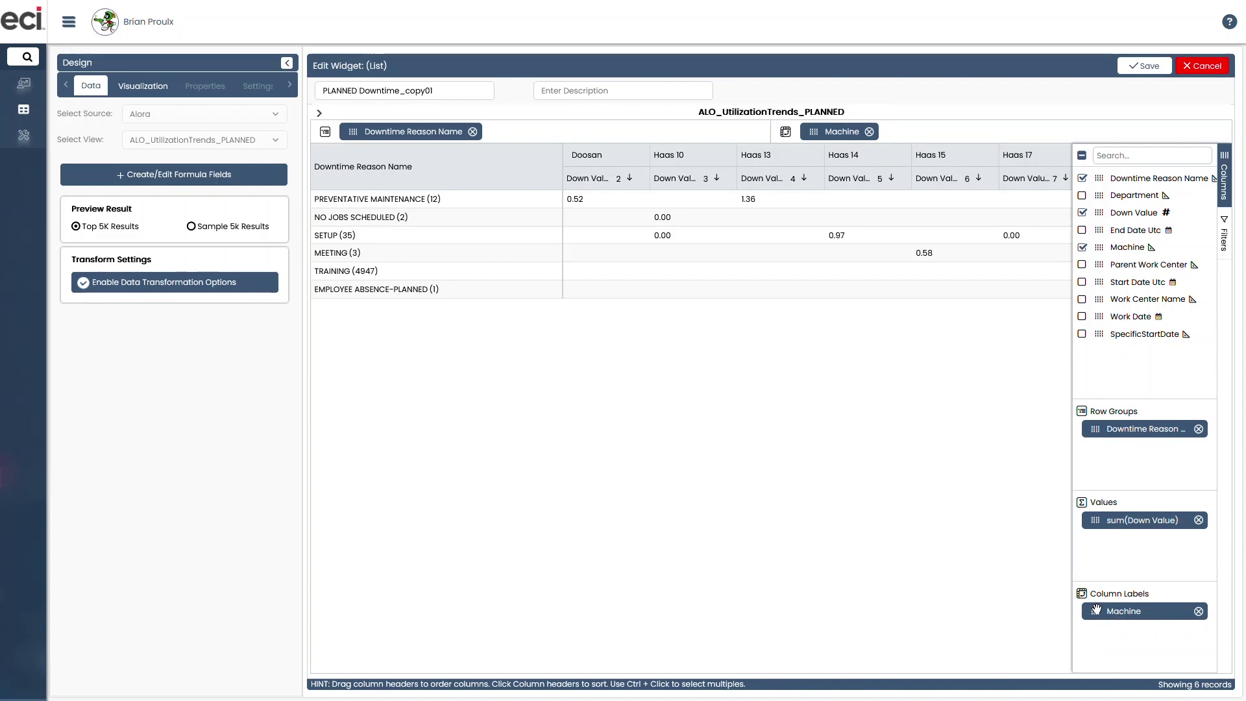
{"action": "left_click_drag", "start_coordinate": [1096, 608], "coordinate": [1093, 449]}
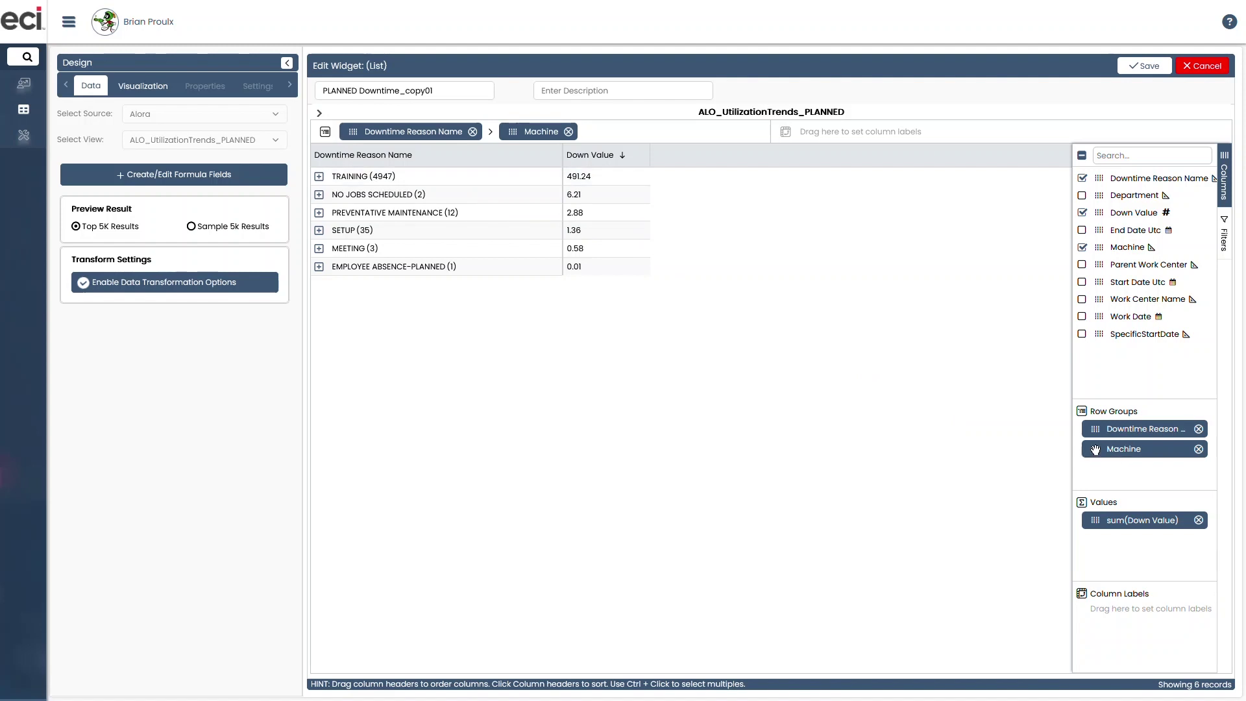
{"action": "left_click_drag", "start_coordinate": [1094, 449], "coordinate": [1149, 431]}
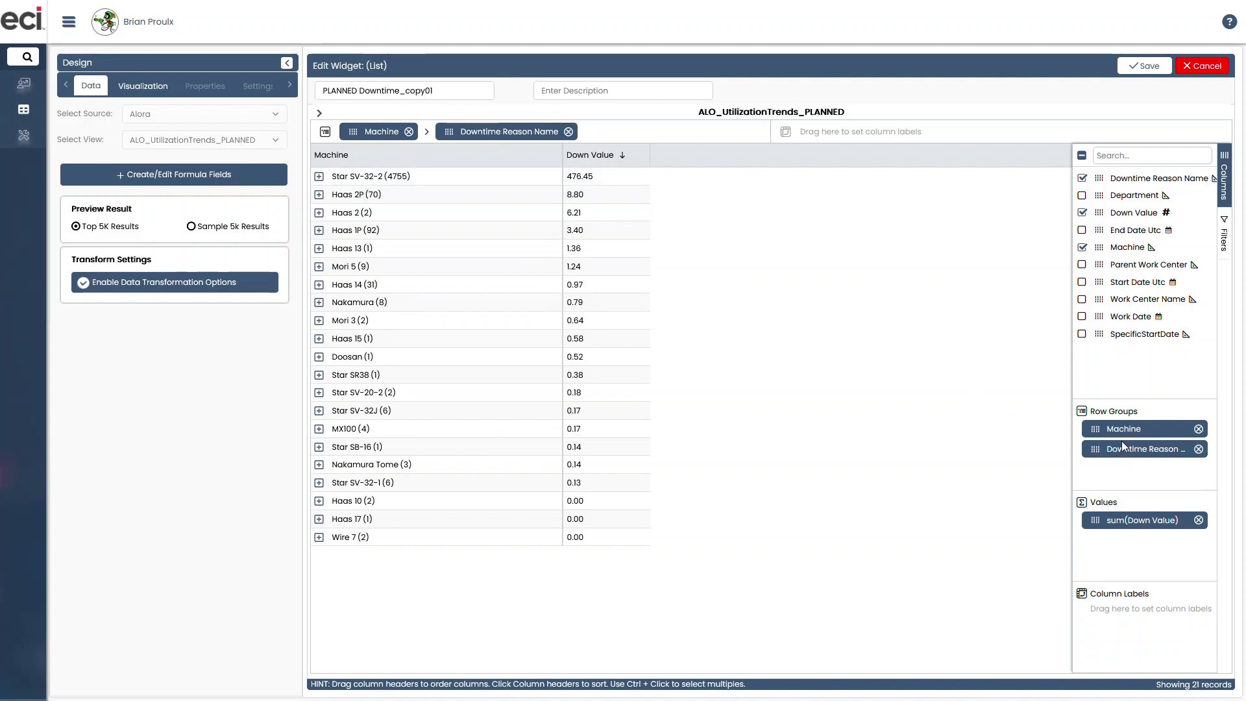
Examine the downtime reasons grouped under machines Star SV-32-2 and Haas 2, and locate the SpecificStartDate field.
{"action": "left_click", "coordinate": [373, 139]}
{"action": "left_click", "coordinate": [537, 138]}
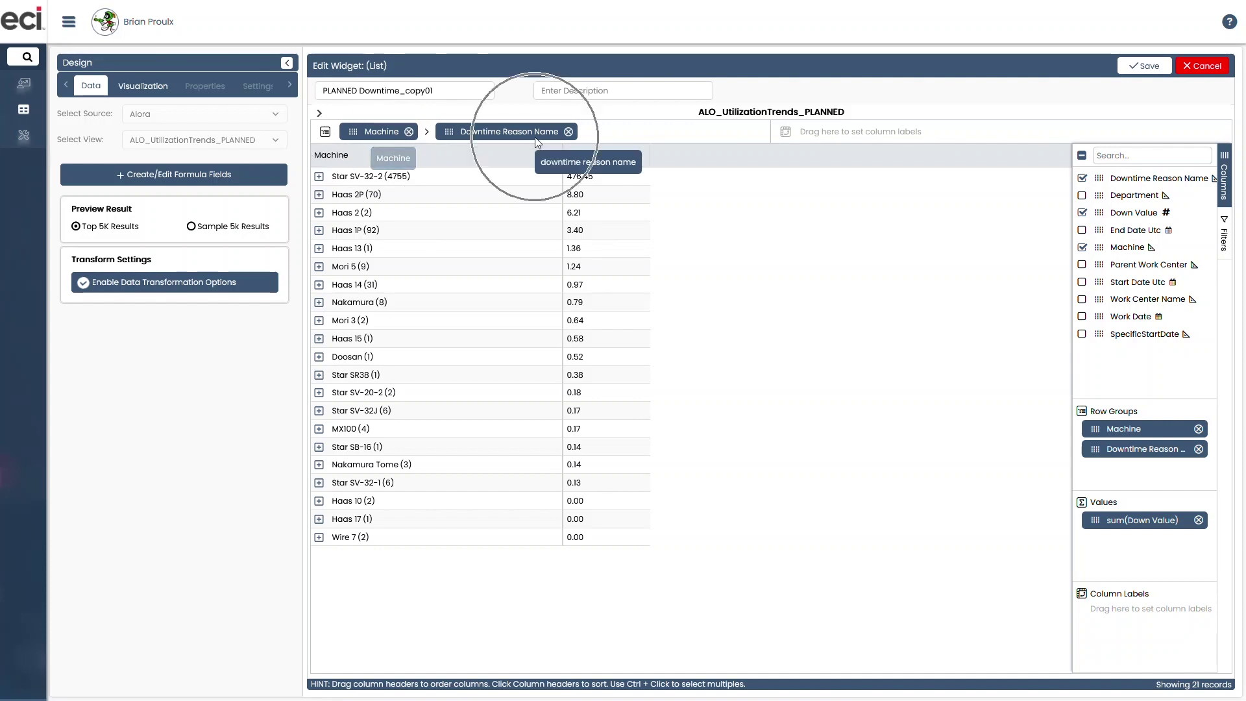
{"action": "left_click", "coordinate": [319, 177]}
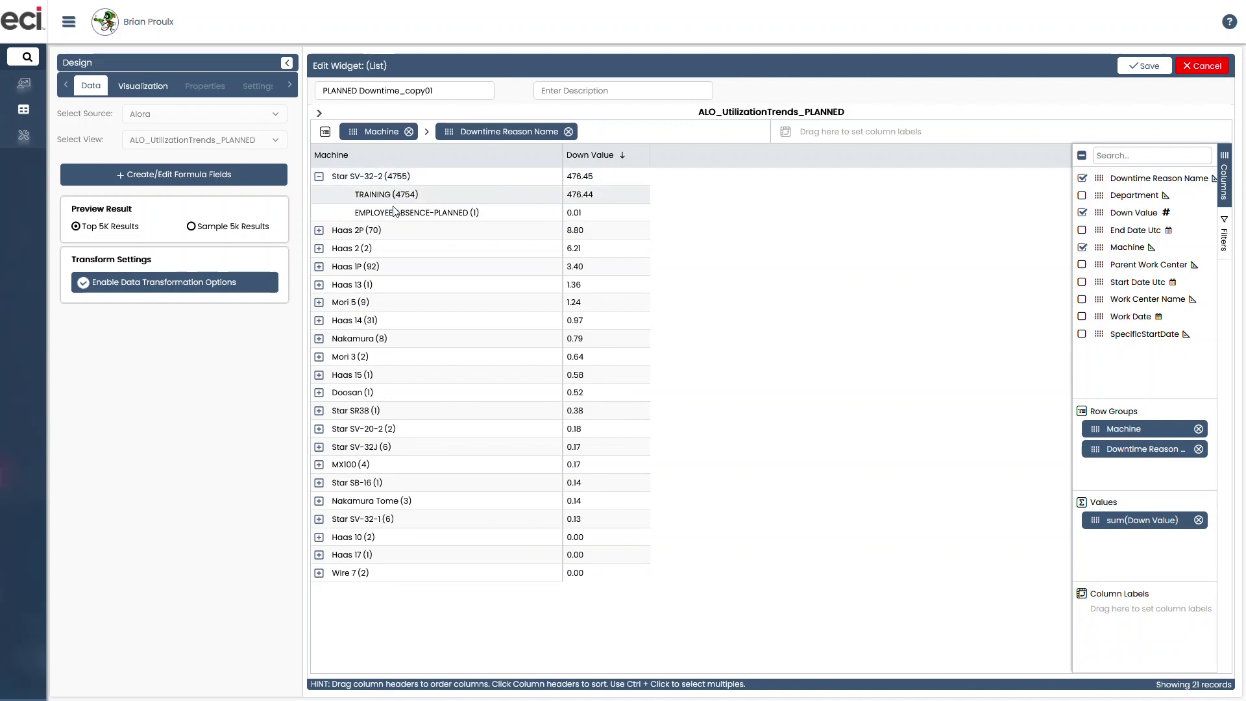
{"action": "left_click", "coordinate": [319, 176]}
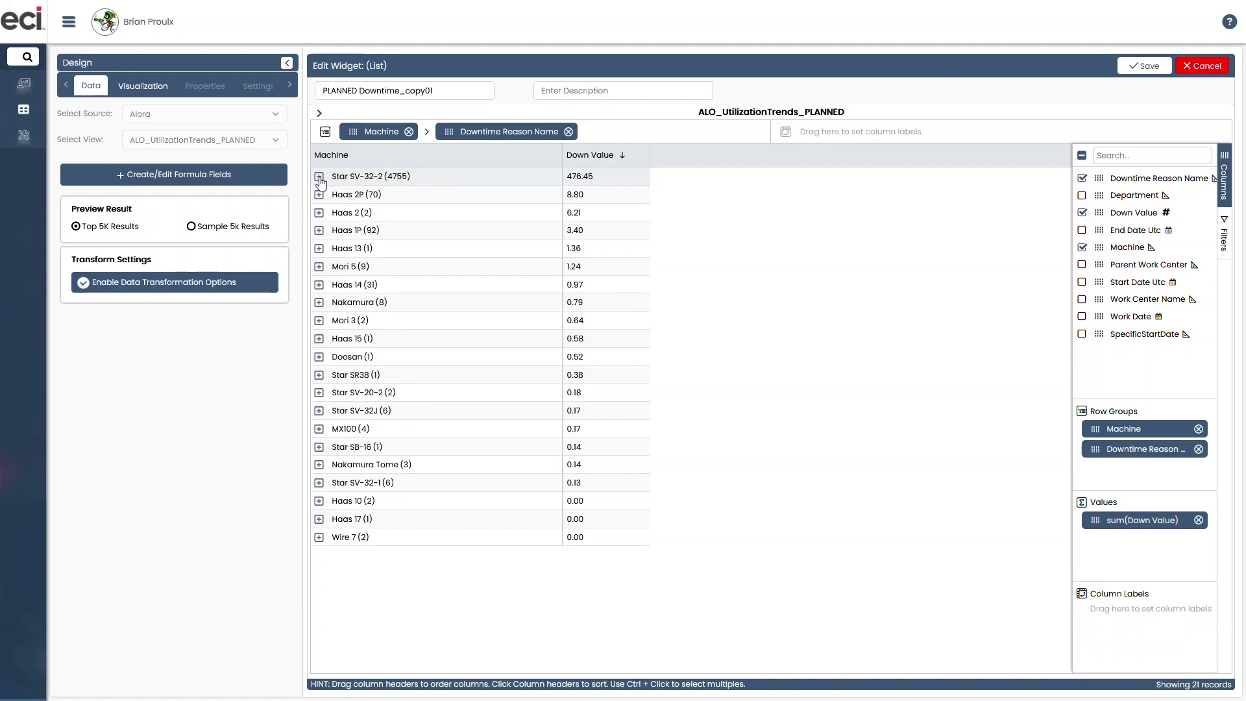
{"action": "left_click", "coordinate": [319, 212]}
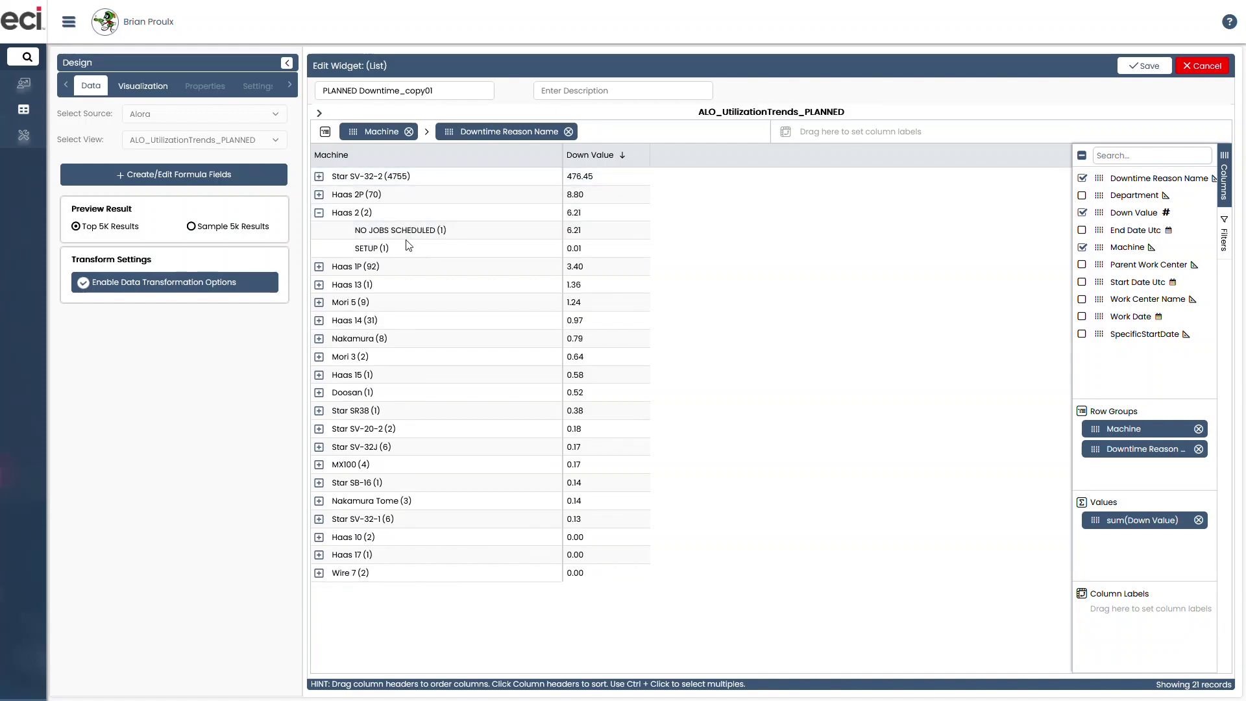
{"action": "left_click", "coordinate": [319, 212]}
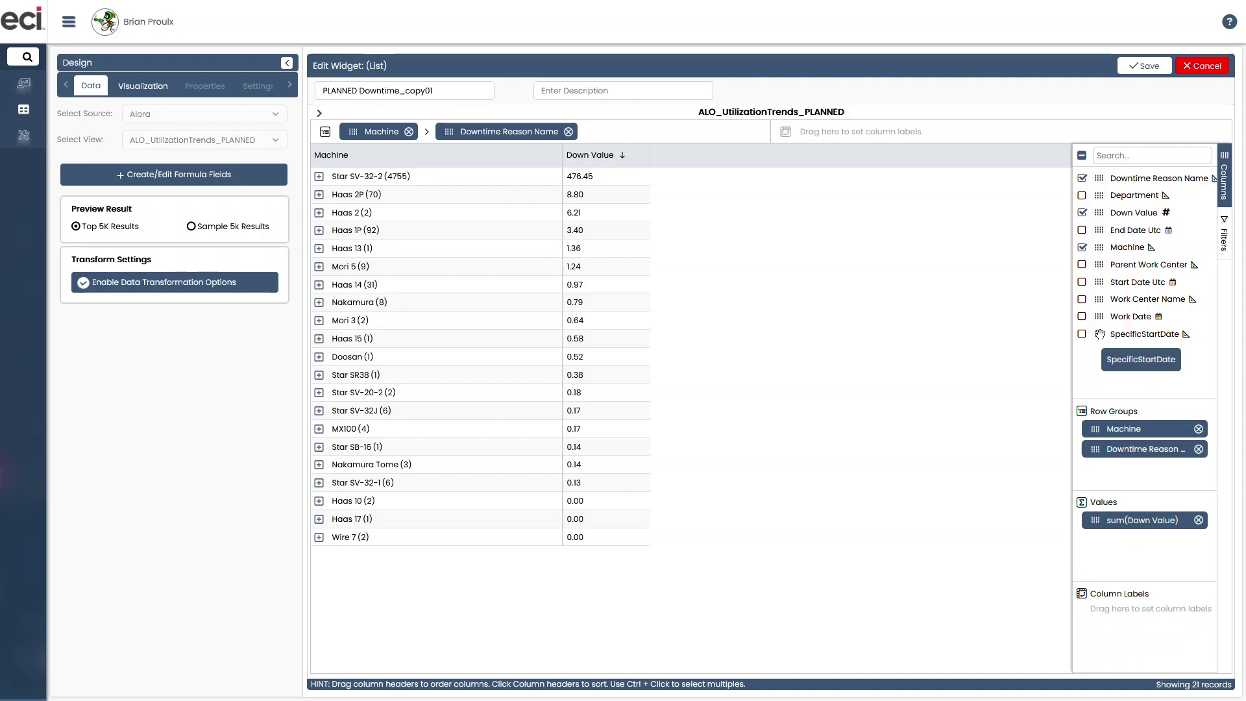
{"action": "left_click_drag", "start_coordinate": [1100, 334], "coordinate": [1126, 370]}
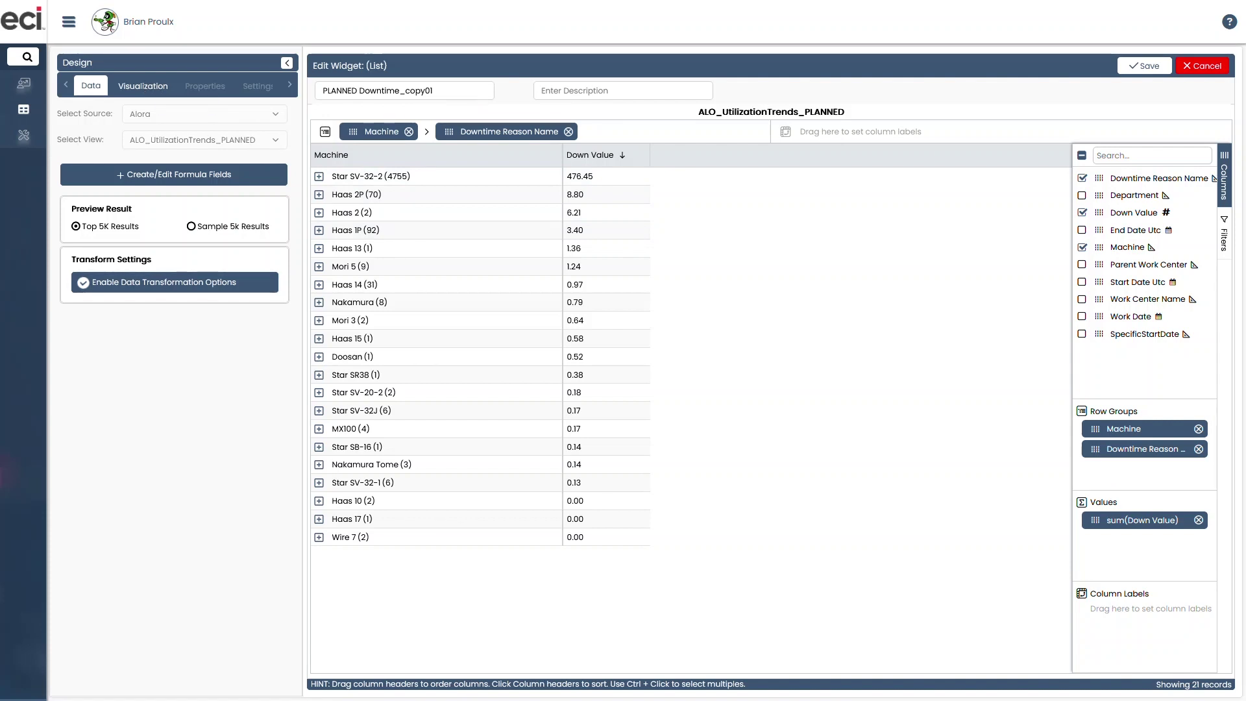
Try the Basic Bar chart and its Bar Negative Stack variant, returning to Basic Bar.
{"action": "left_click", "coordinate": [143, 86]}
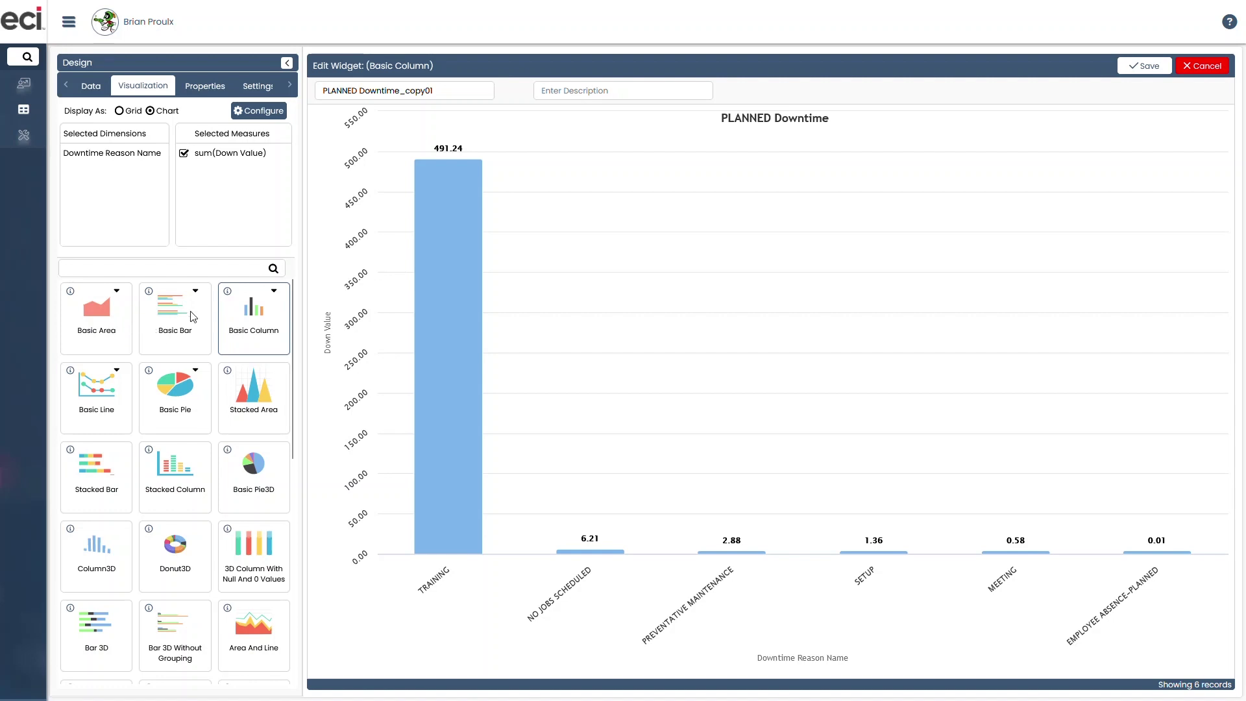
{"action": "left_click", "coordinate": [165, 315]}
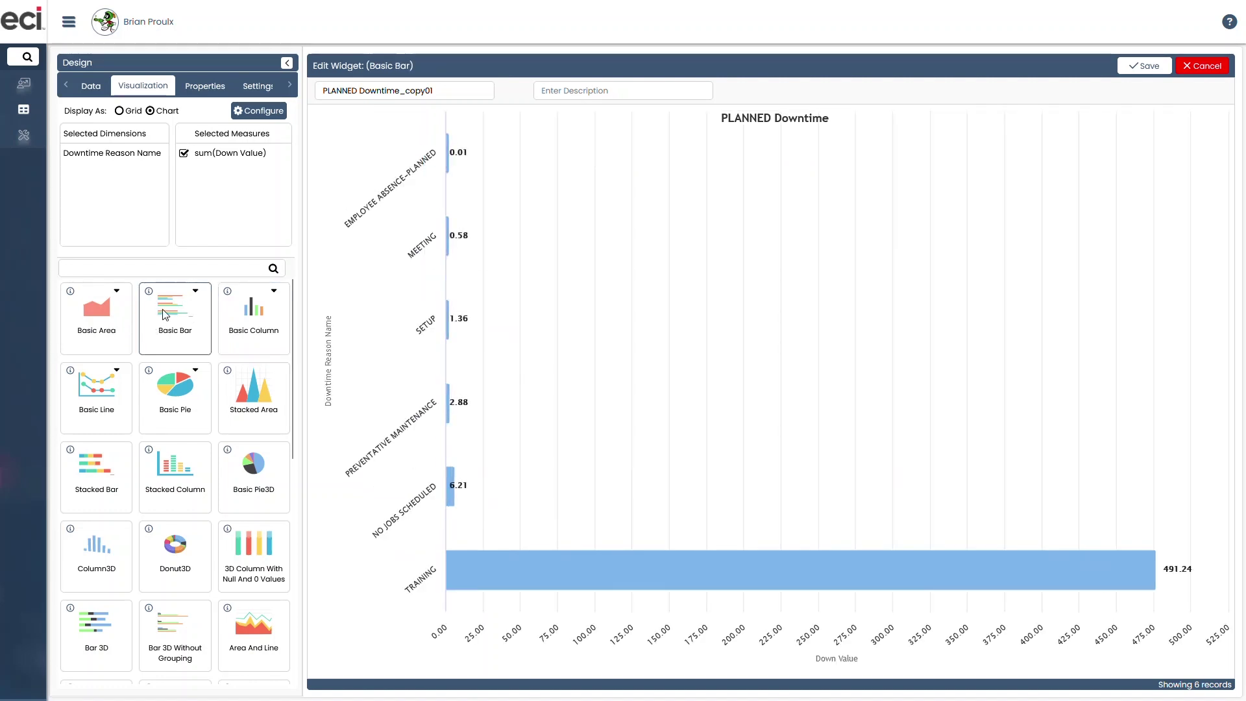
{"action": "left_click", "coordinate": [195, 292]}
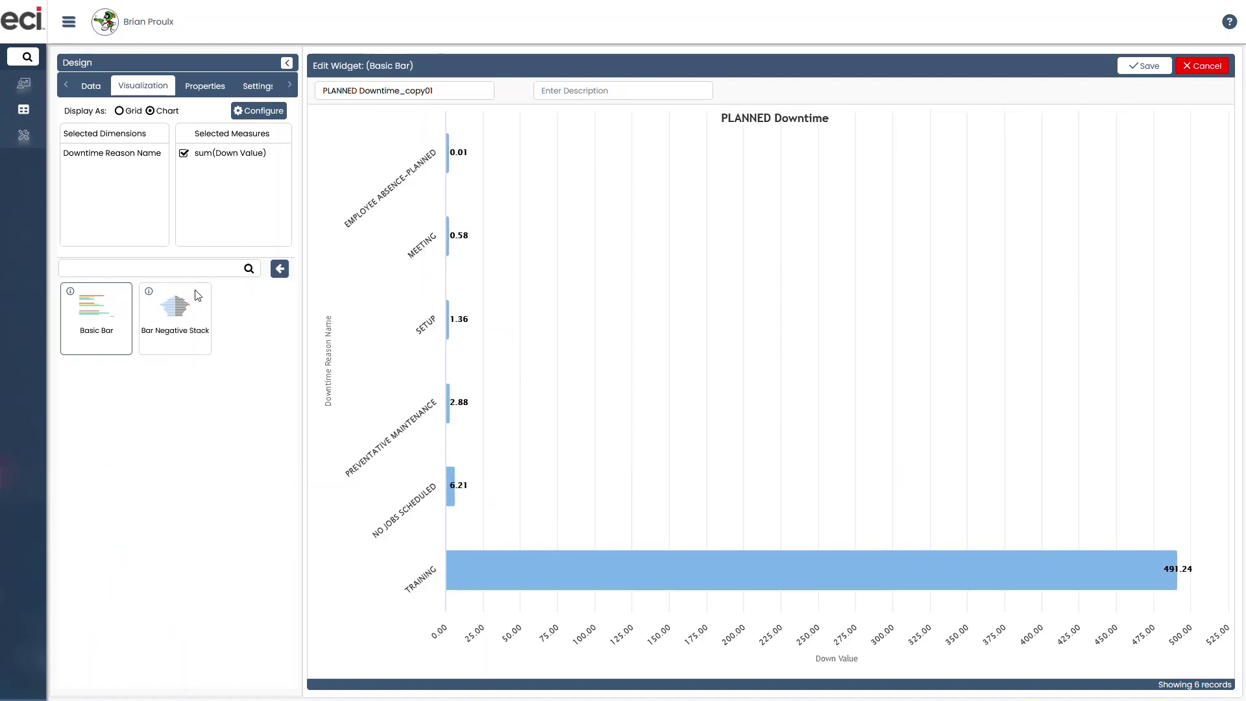
{"action": "left_click", "coordinate": [182, 308]}
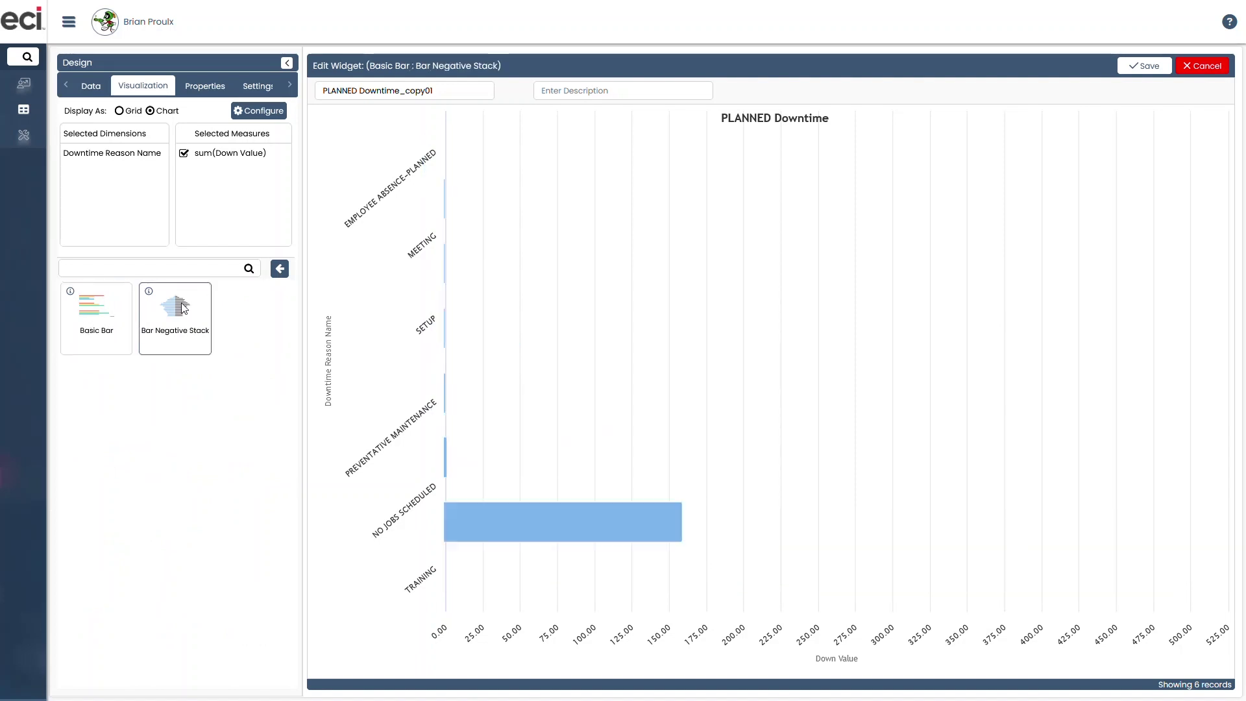
{"action": "left_click", "coordinate": [99, 316]}
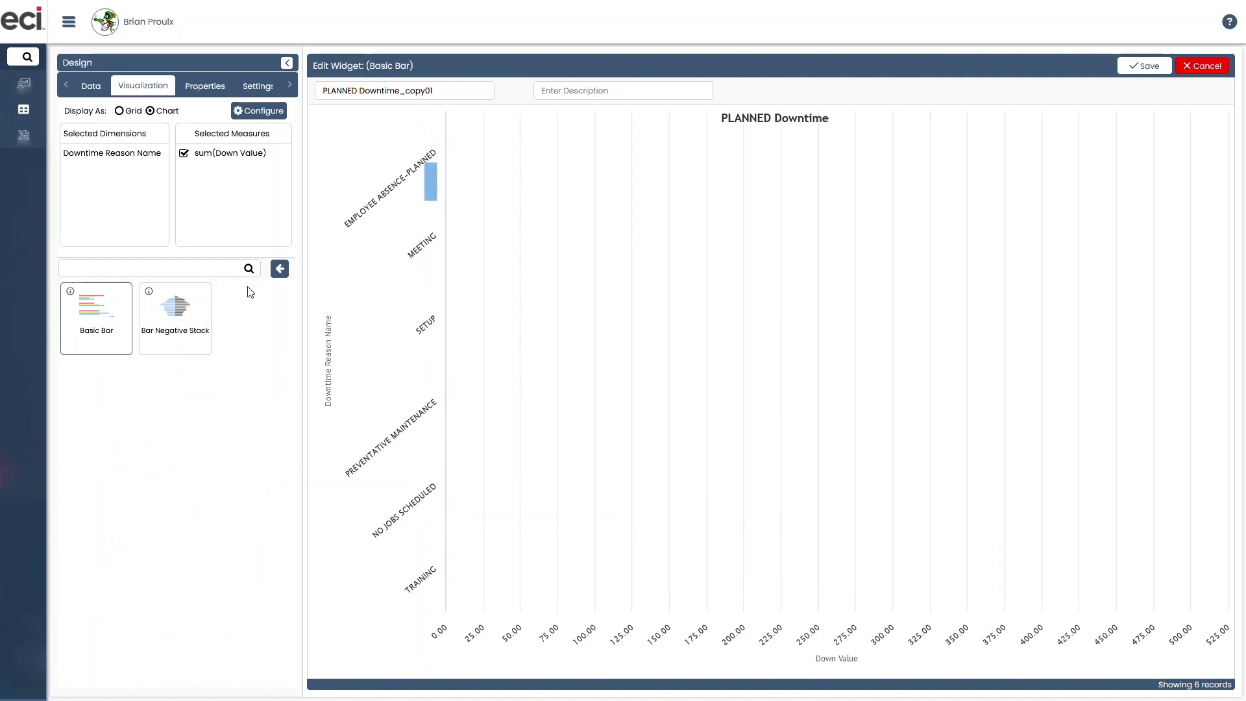
{"action": "left_click", "coordinate": [285, 276]}
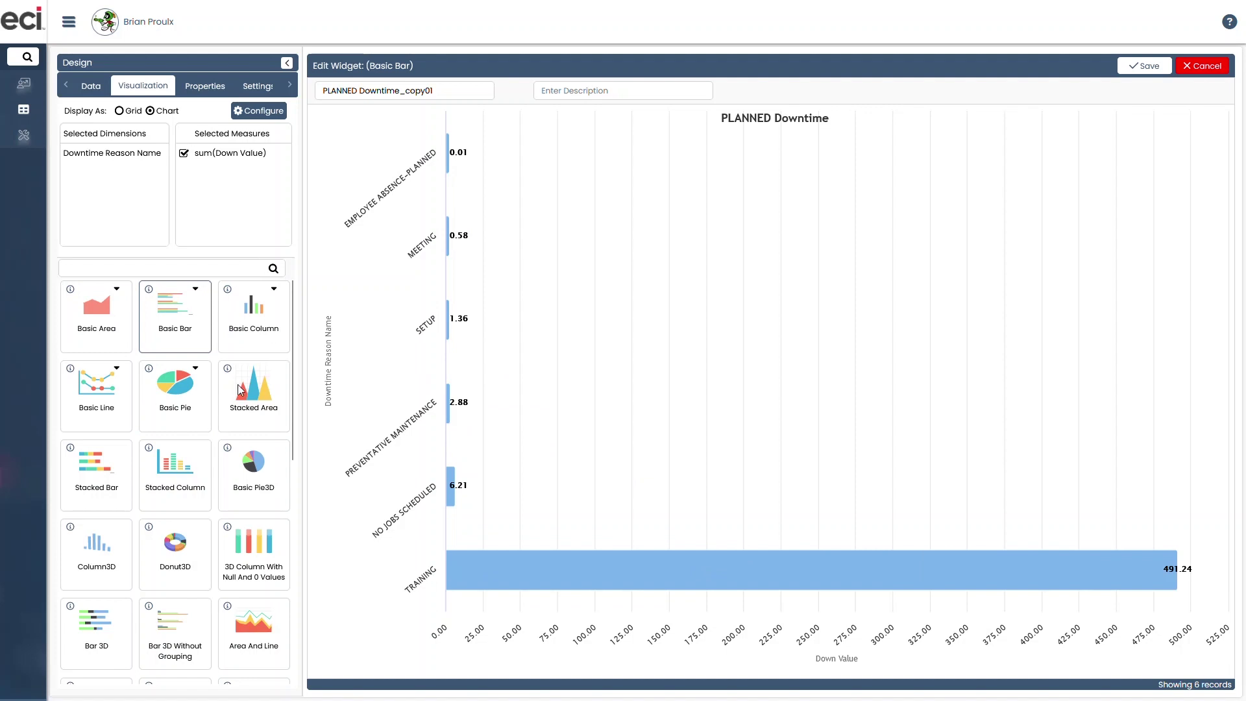
Try the Basic Pie, Pie Semi Circle, Pie Gradient and Donut Chart visualizations and inspect the donut's segments.
{"action": "left_click", "coordinate": [172, 388]}
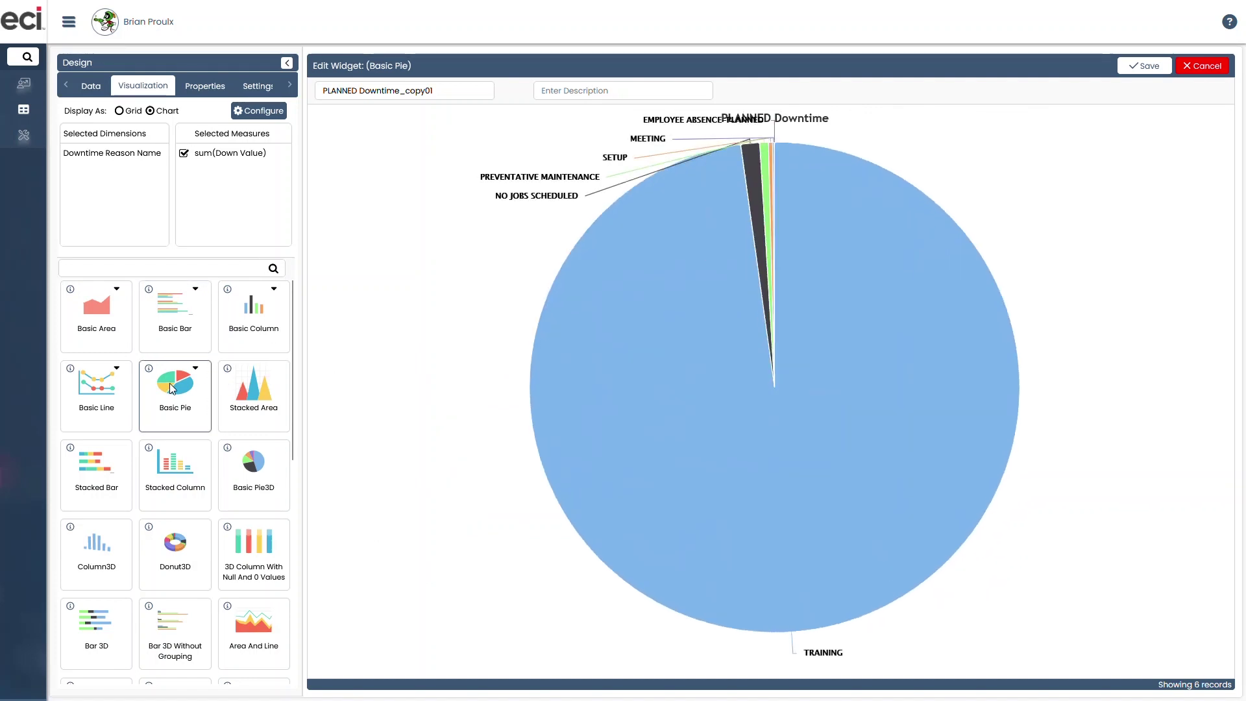
{"action": "left_click", "coordinate": [195, 369]}
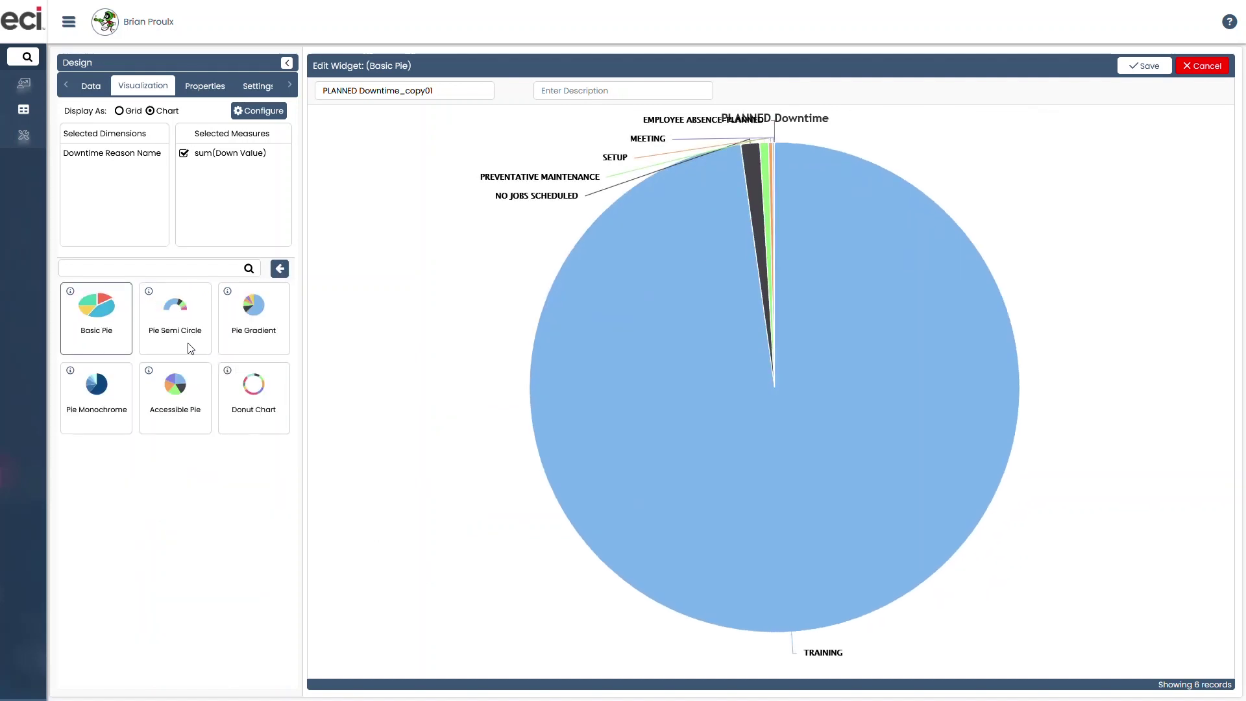
{"action": "left_click", "coordinate": [200, 308]}
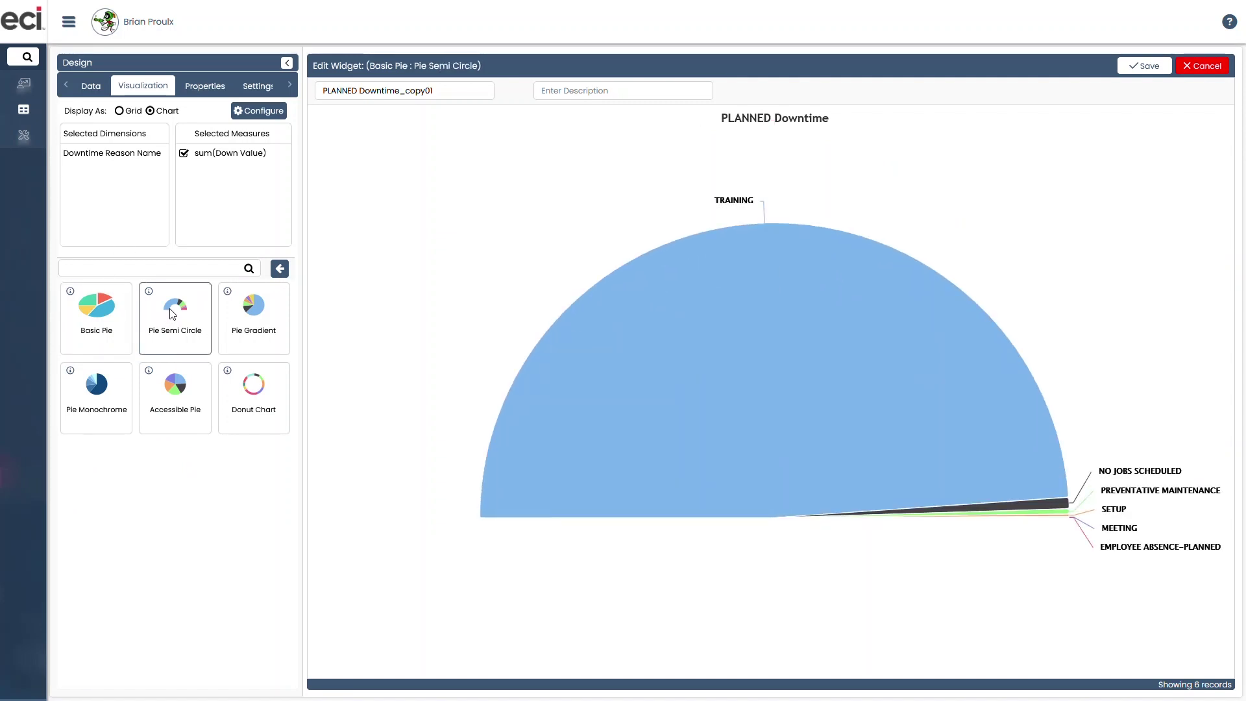
{"action": "left_click", "coordinate": [260, 316]}
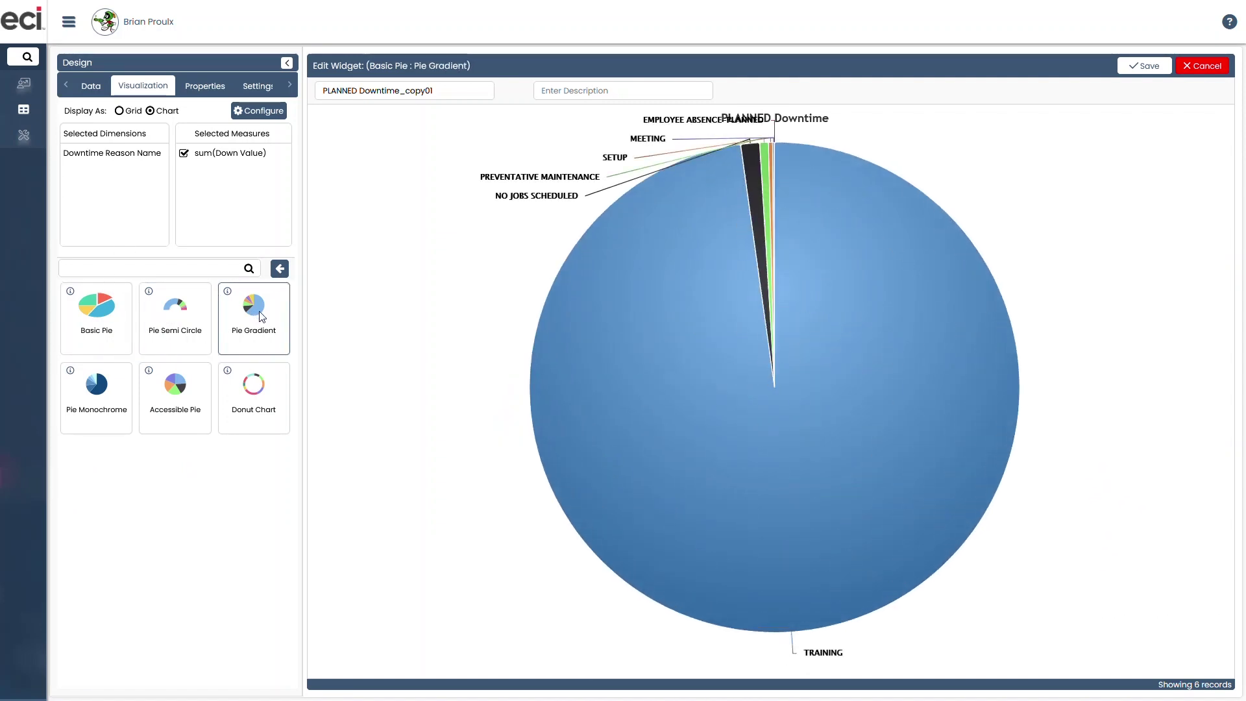
{"action": "left_click", "coordinate": [252, 396]}
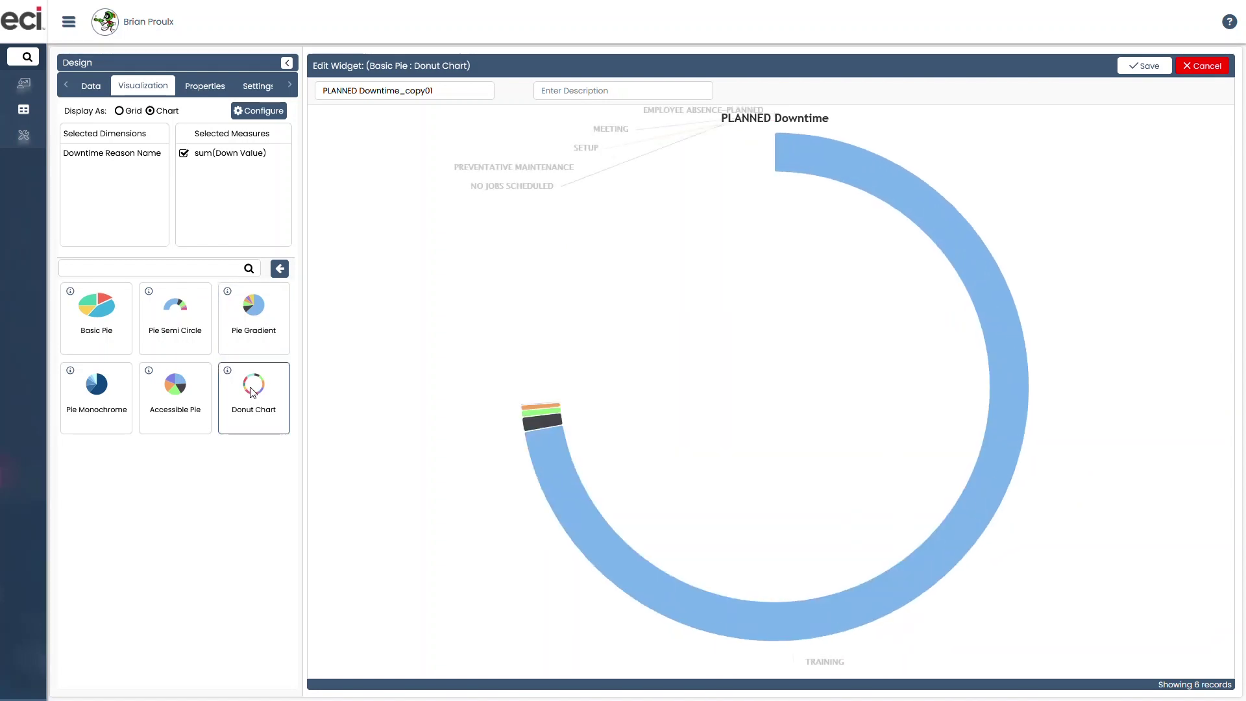
{"action": "mouse_move", "coordinate": [680, 177]}
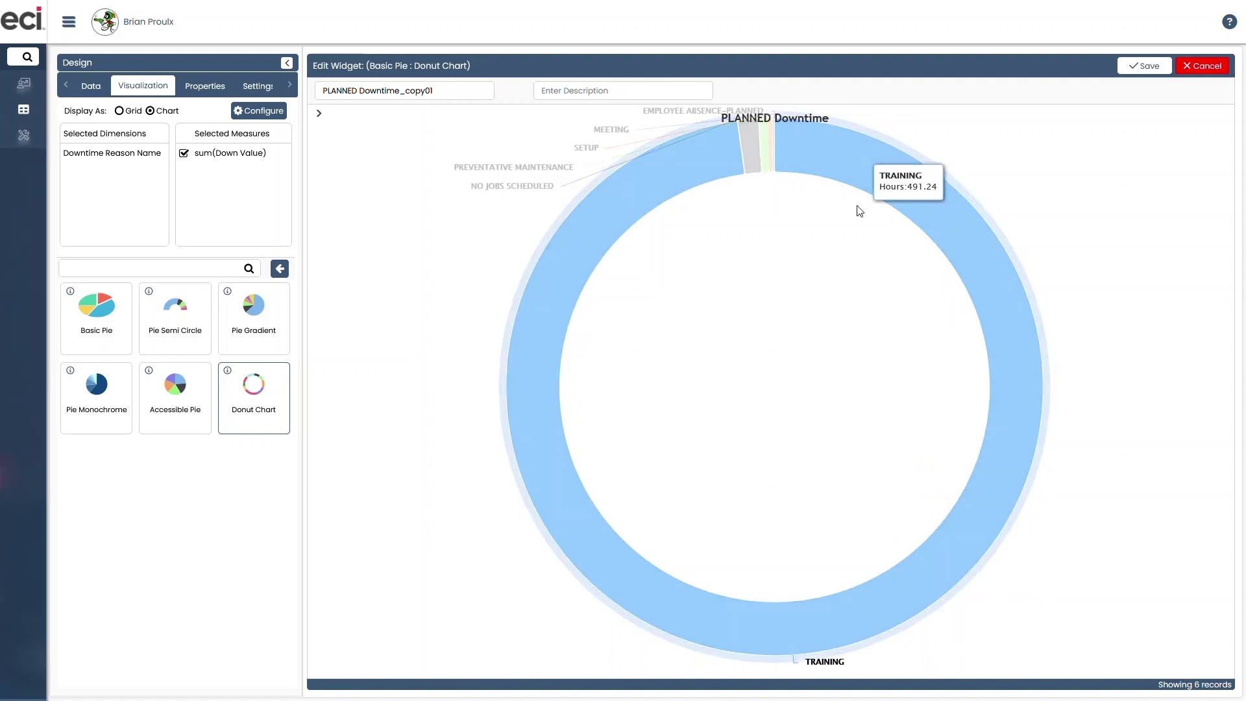
{"action": "mouse_move", "coordinate": [772, 153]}
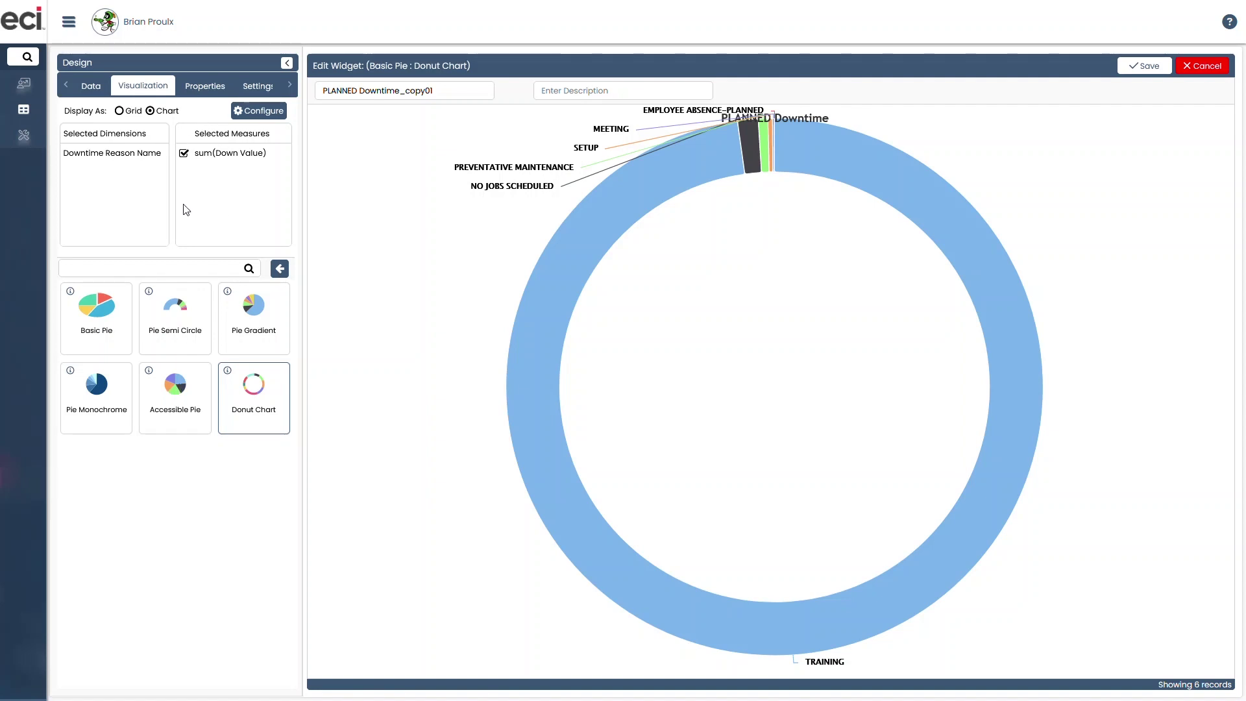
Try the Area Inverted Axes chart and switch the widget's visualization to Funnel.
{"action": "left_click", "coordinate": [280, 267]}
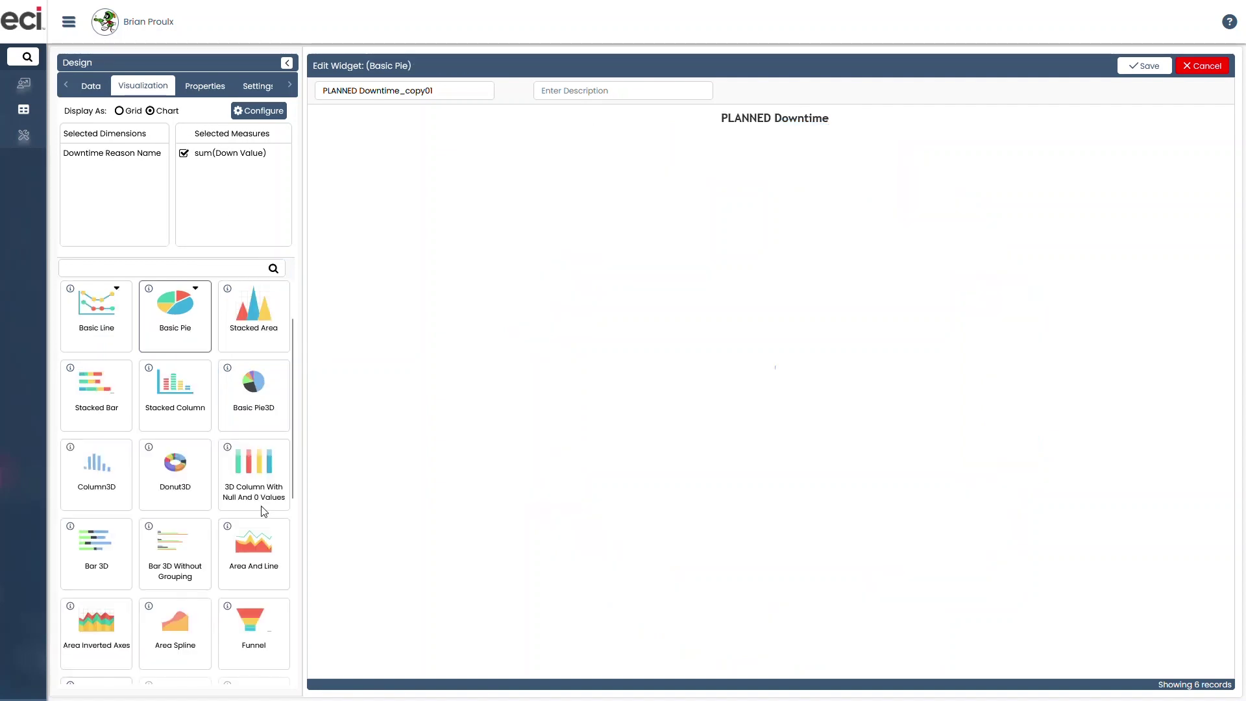
{"action": "left_click", "coordinate": [97, 623]}
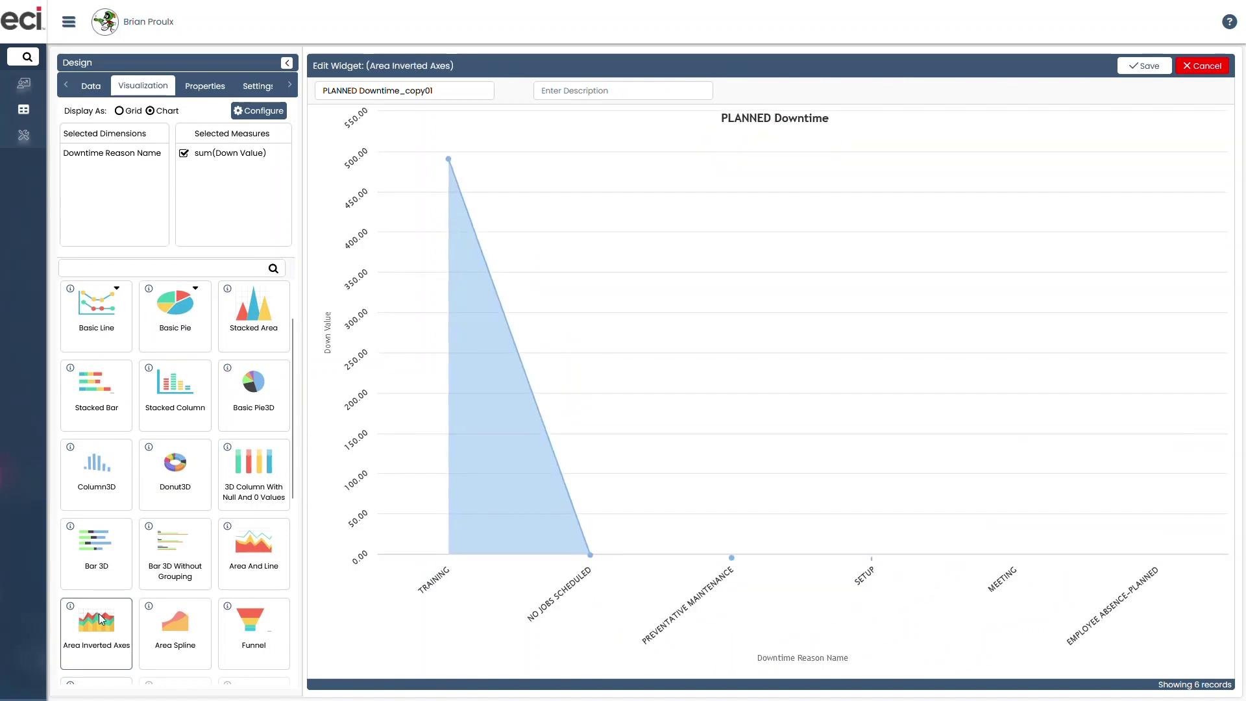
{"action": "left_click", "coordinate": [235, 627]}
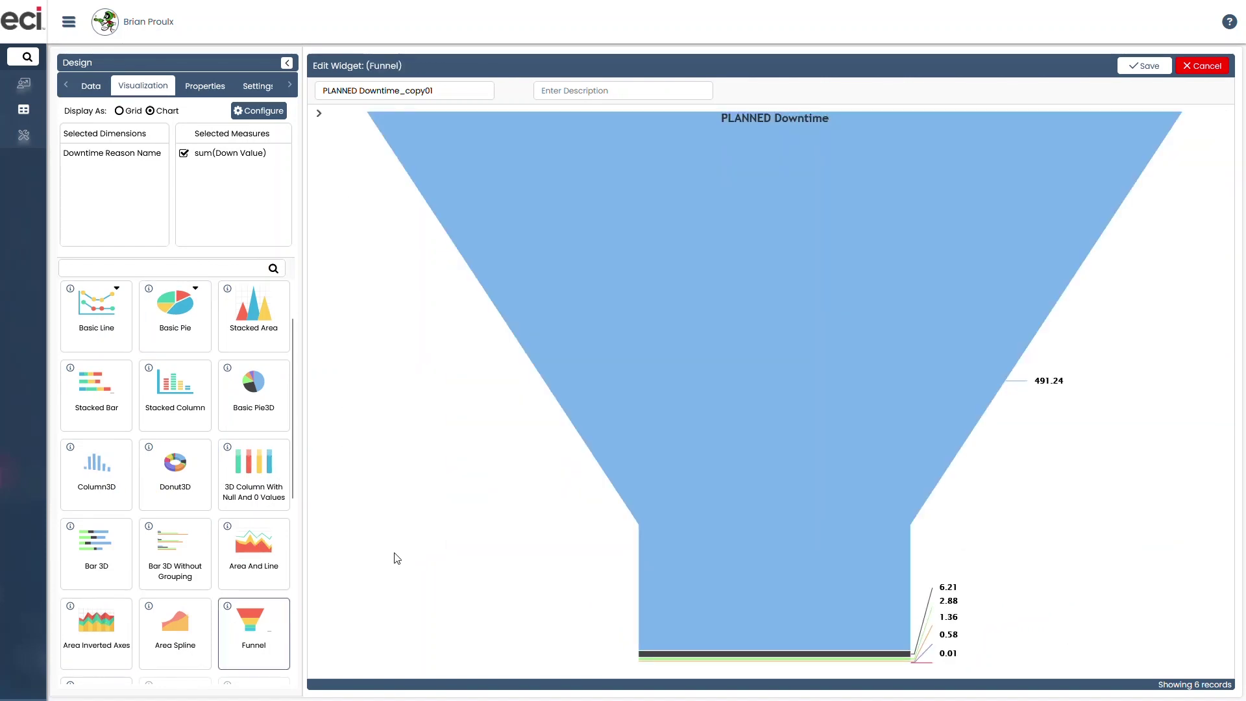
Try the Pyramid, Waterfall 2D, Solid Gauge, Multi Line and Donut3D visualizations for the downtime reasons.
{"action": "scroll", "coordinate": [235, 494], "scroll_direction": "down", "scroll_amount": 2}
{"action": "scroll", "coordinate": [235, 494], "scroll_direction": "down", "scroll_amount": 4}
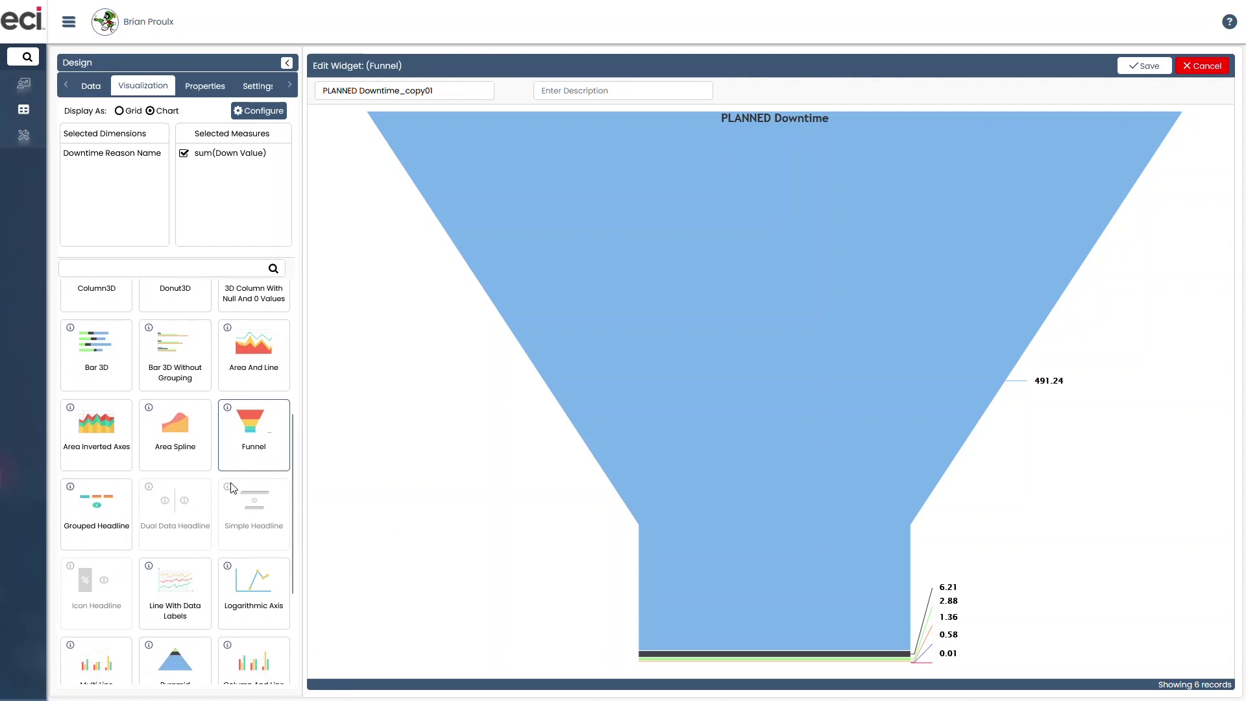
{"action": "left_click", "coordinate": [202, 479]}
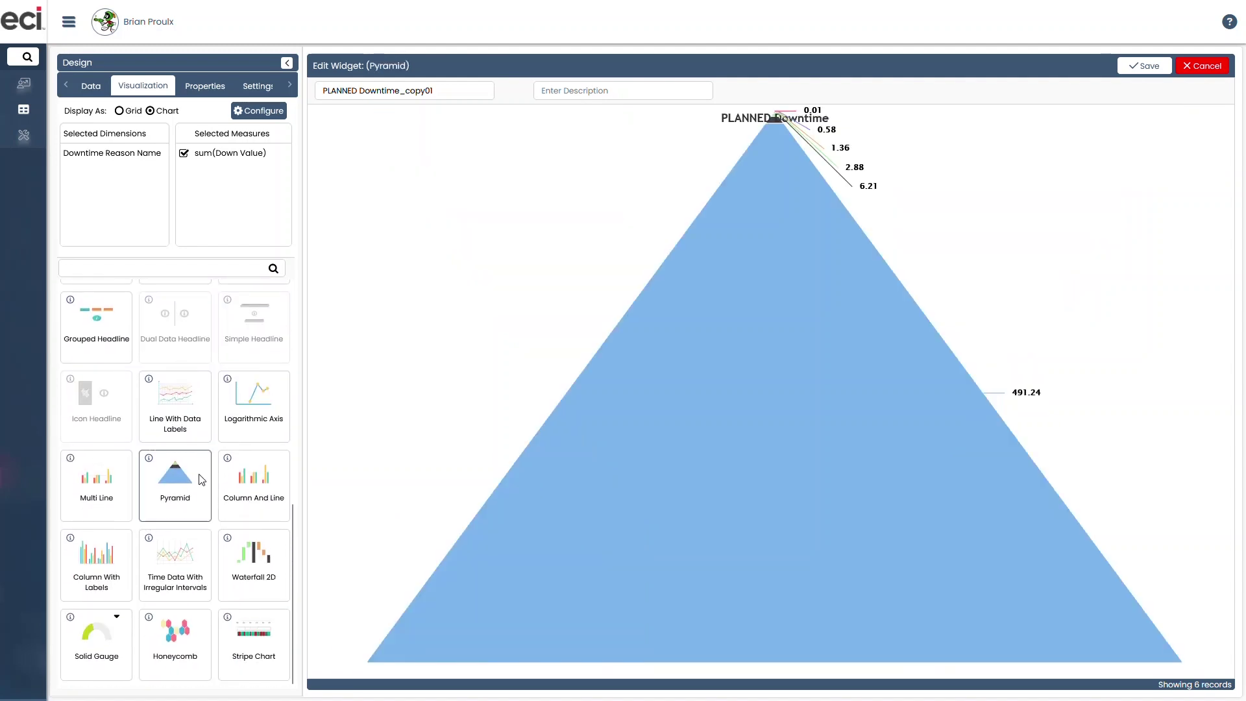
{"action": "left_click", "coordinate": [234, 553]}
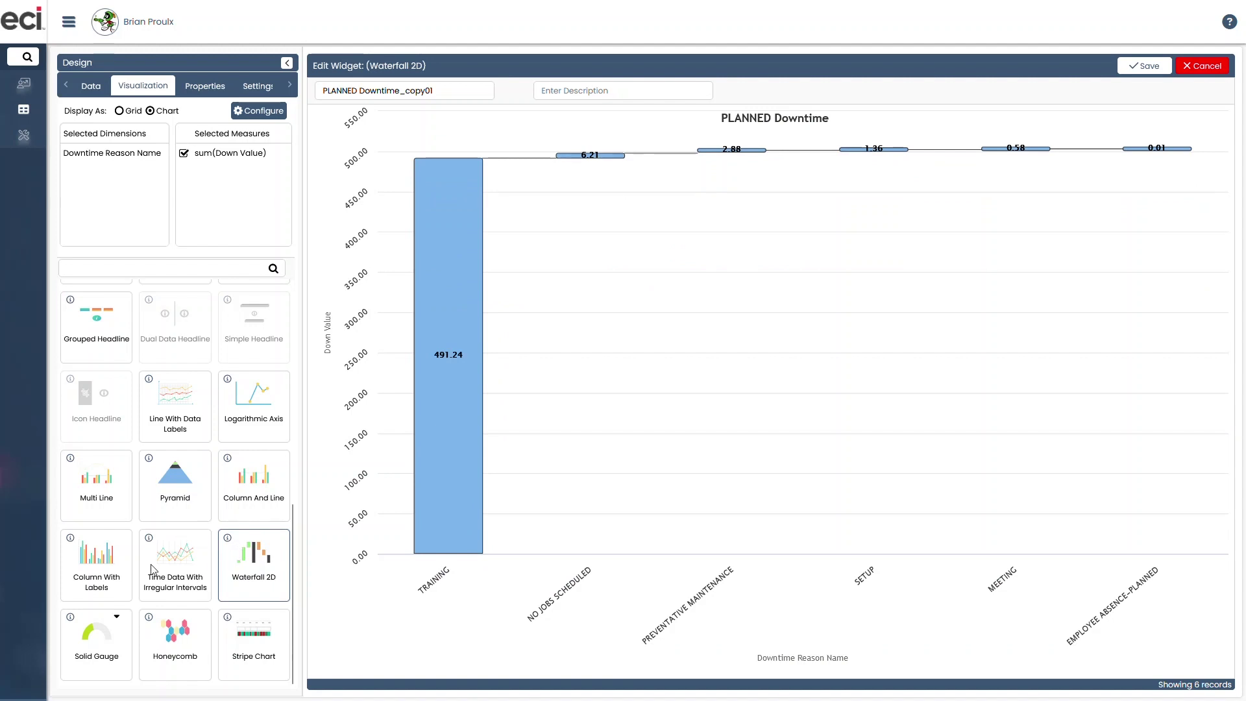
{"action": "left_click", "coordinate": [100, 642]}
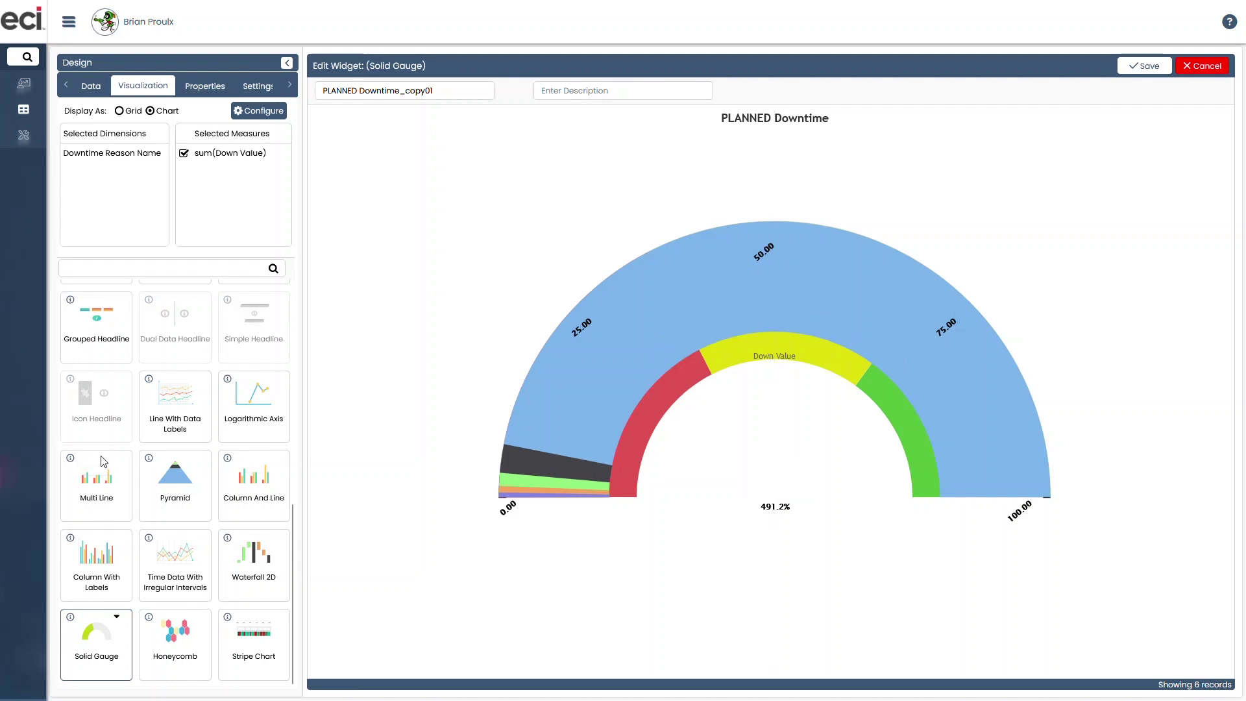
{"action": "left_click", "coordinate": [99, 491]}
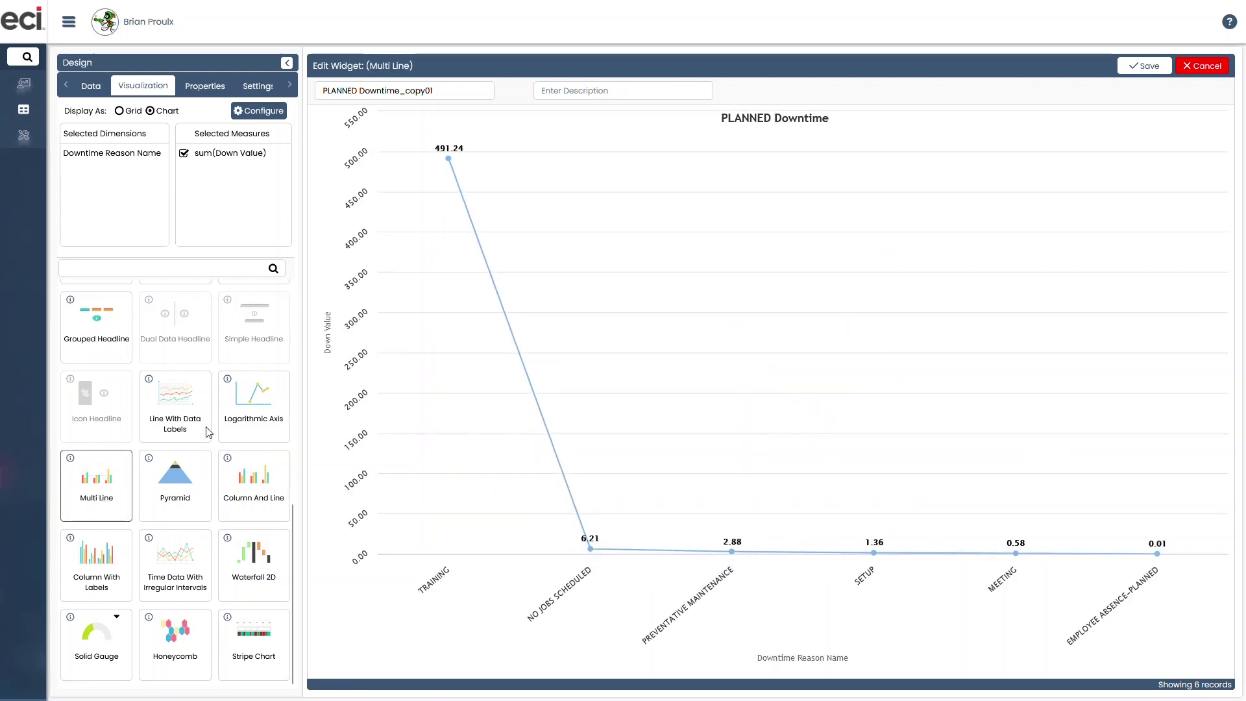
{"action": "scroll", "coordinate": [206, 541], "scroll_direction": "up", "scroll_amount": 10}
{"action": "left_click", "coordinate": [185, 562]}
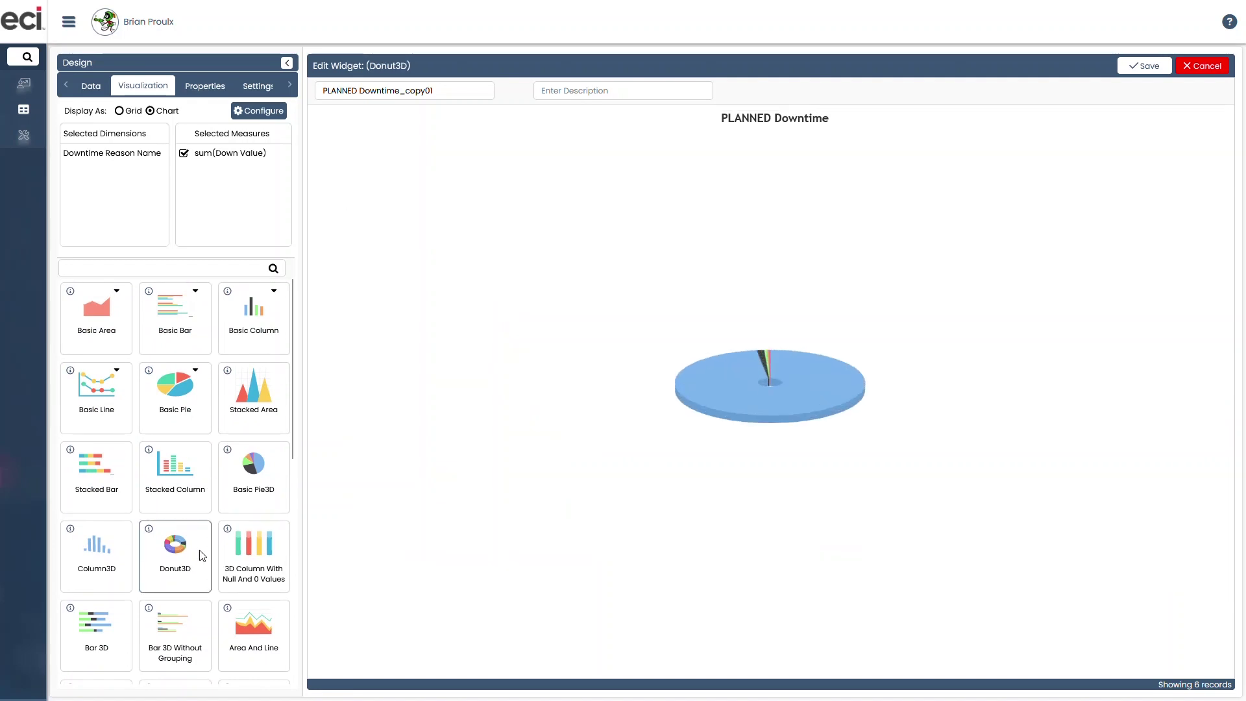
Set the widget's visualization to Basic Pie3D and compare it with the grid display, returning to the chart.
{"action": "left_click", "coordinate": [248, 465]}
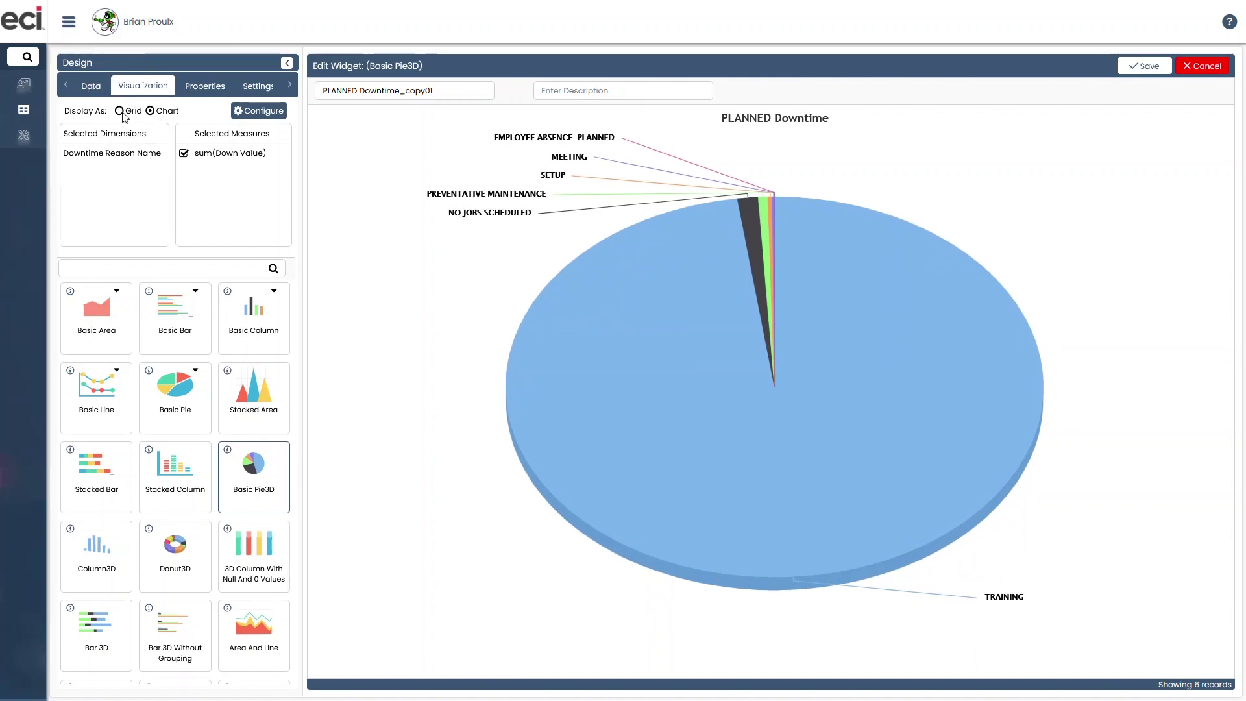
{"action": "left_click", "coordinate": [120, 111]}
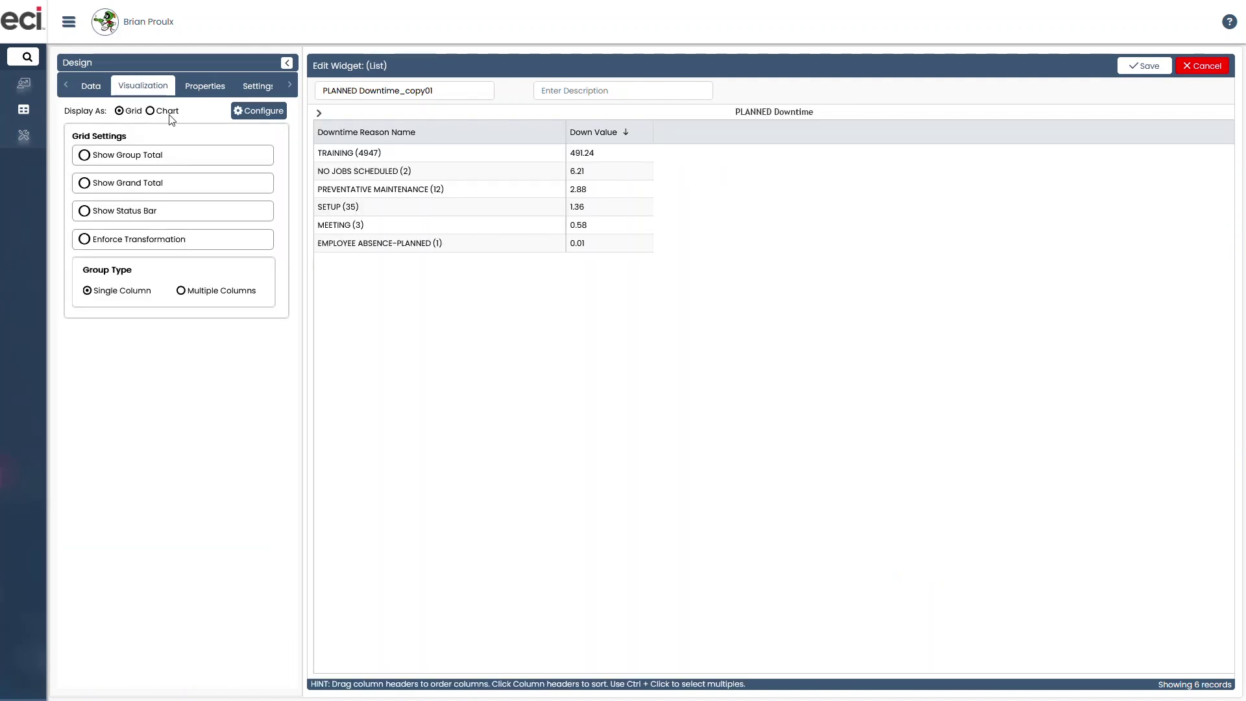
{"action": "left_click", "coordinate": [150, 111]}
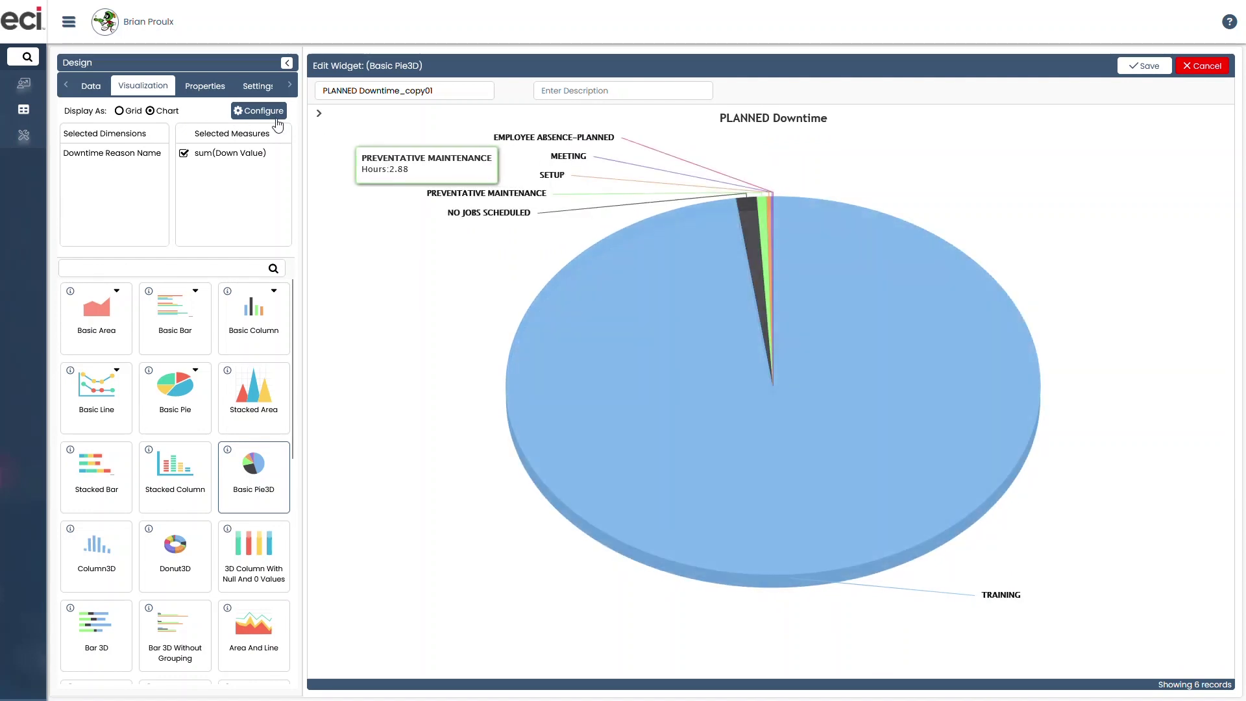
Examine the chart configuration's Down Value tooltip format and its data label settings, and close the configuration.
{"action": "left_click", "coordinate": [259, 110]}
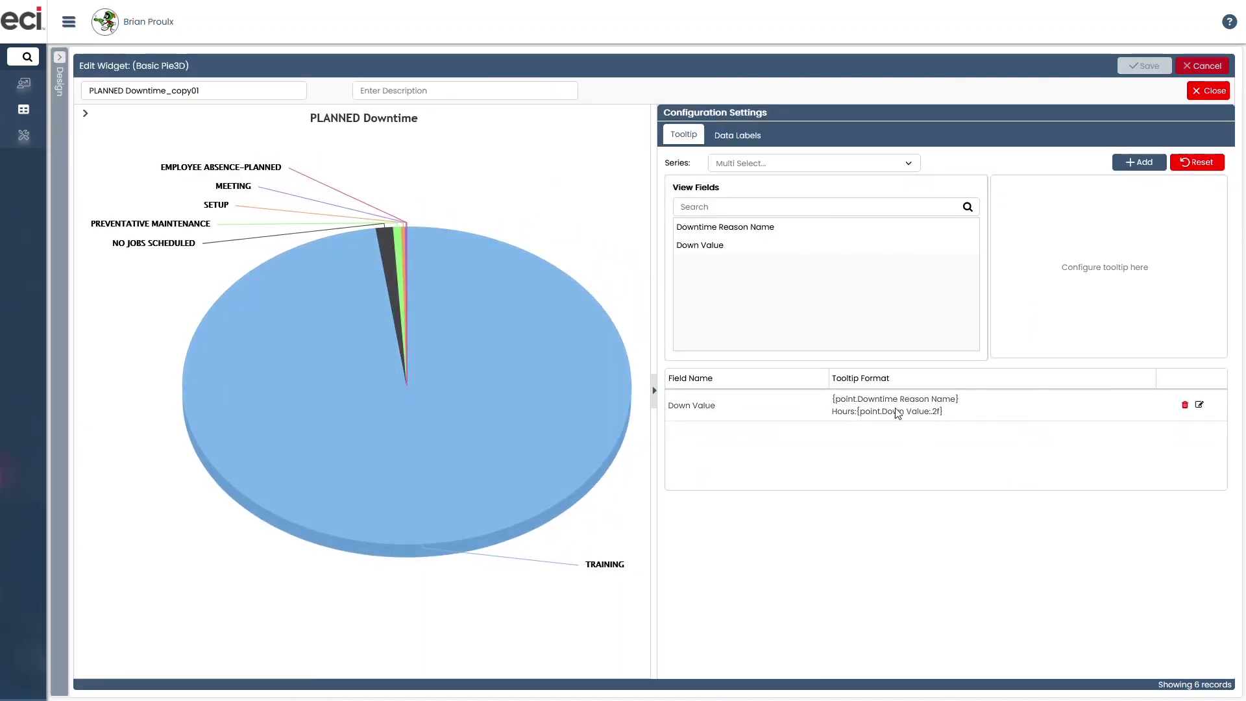
{"action": "mouse_move", "coordinate": [545, 356]}
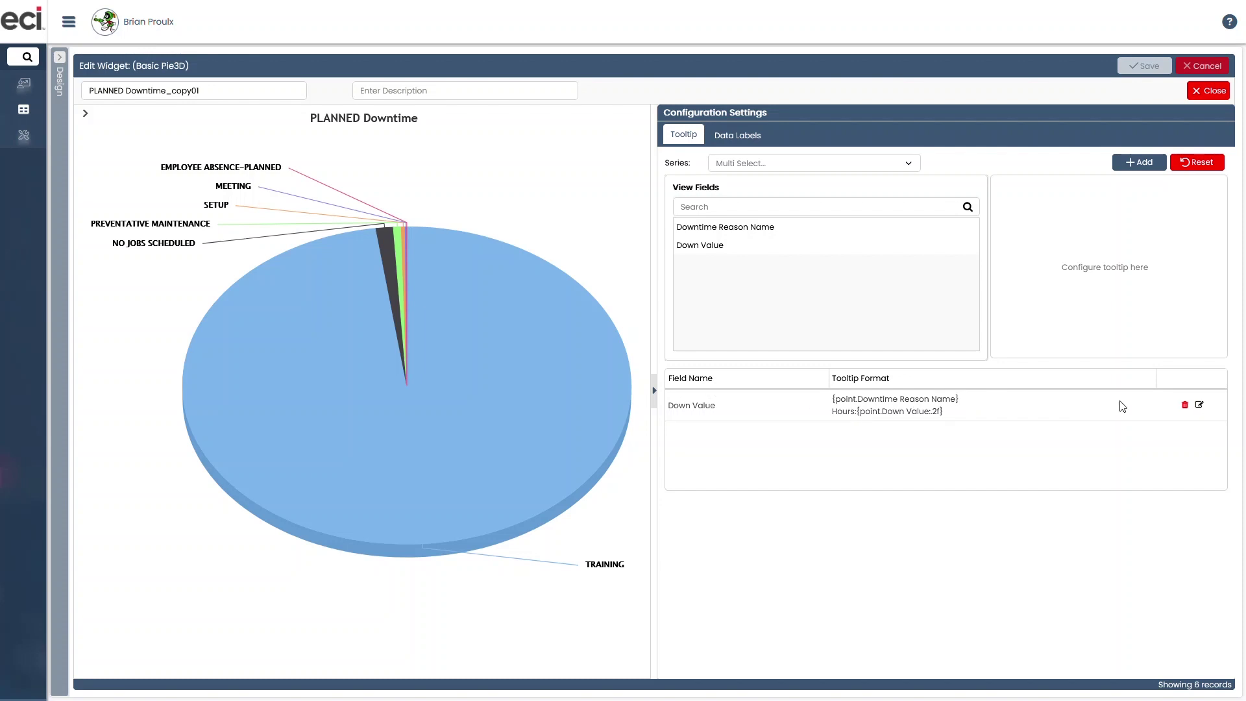
{"action": "left_click", "coordinate": [1199, 404]}
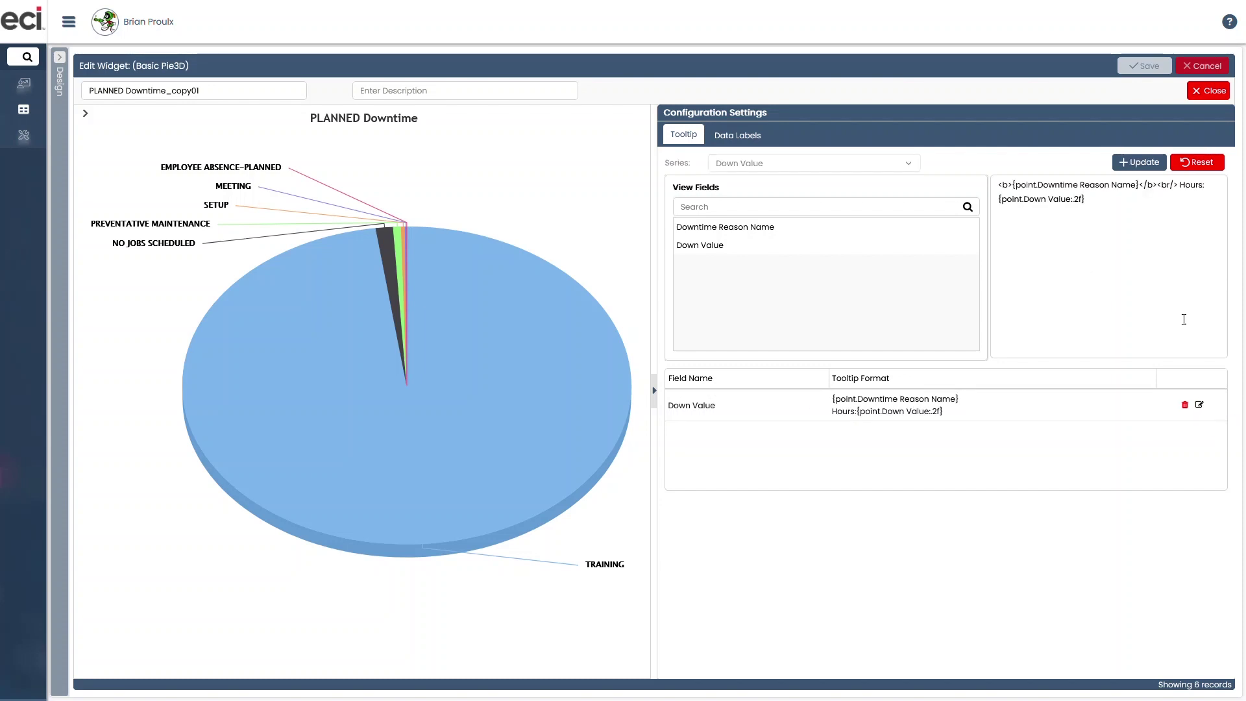
{"action": "left_click", "coordinate": [1129, 199]}
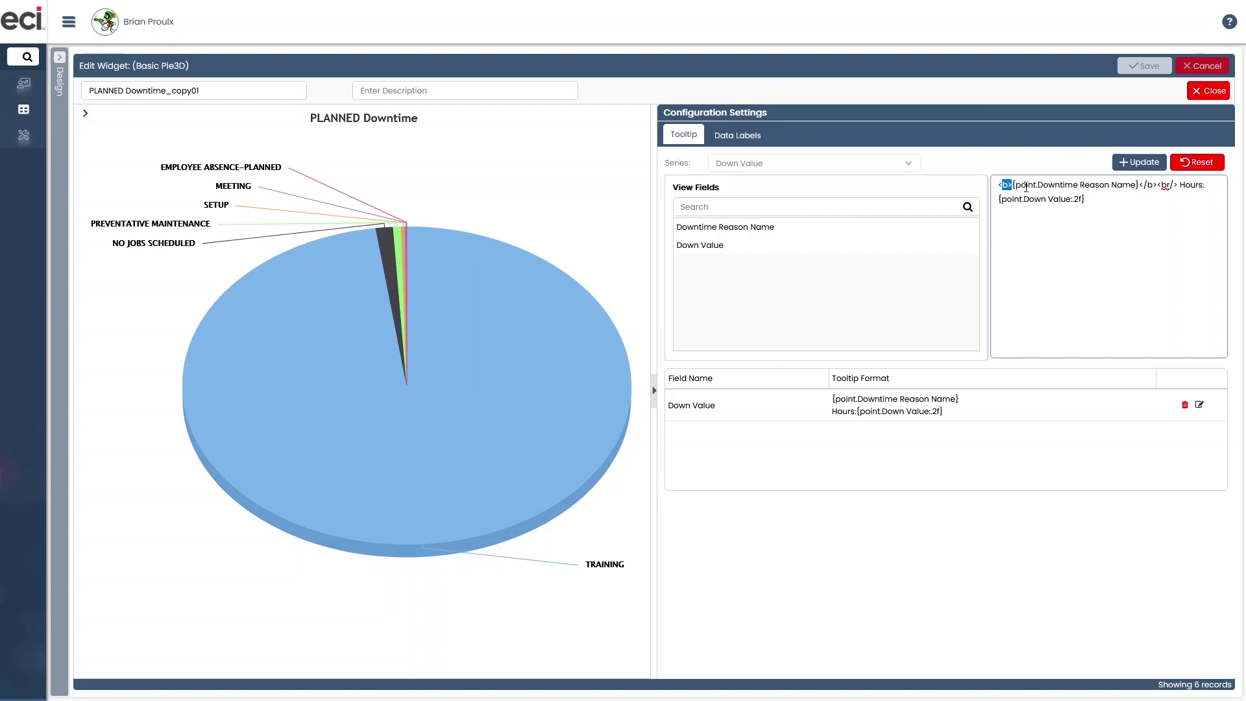
{"action": "left_click_drag", "start_coordinate": [1043, 187], "coordinate": [1136, 188]}
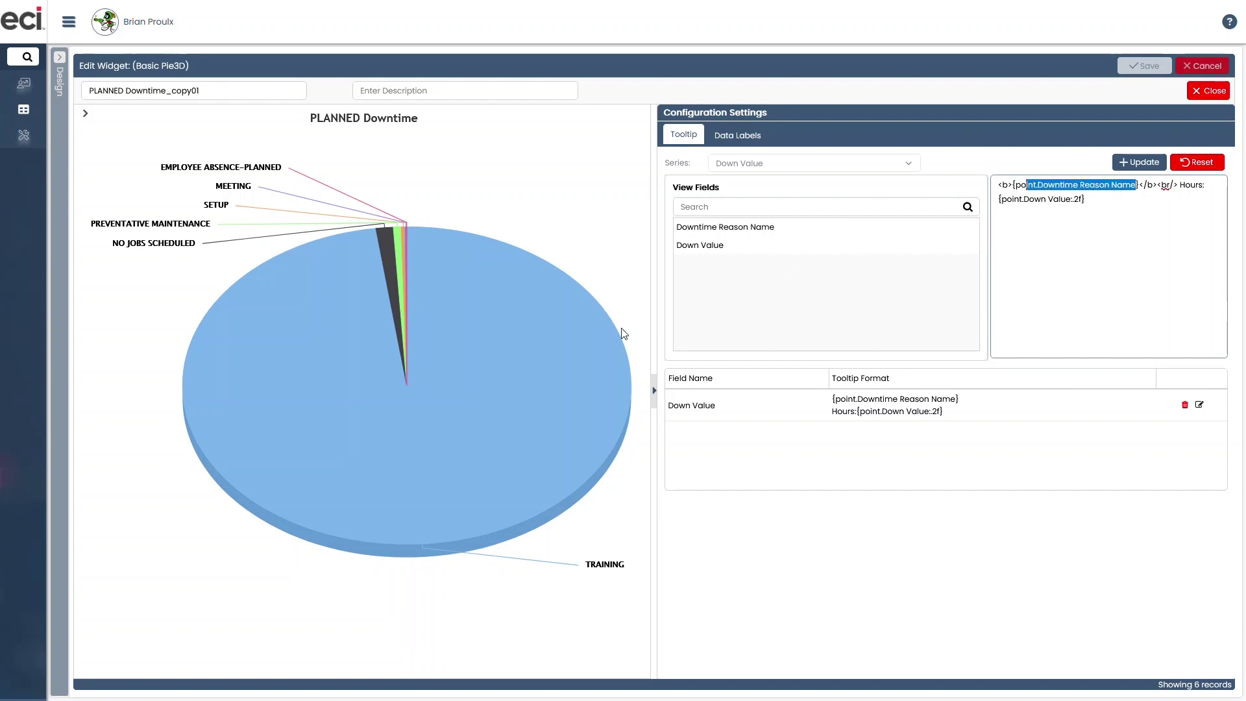
{"action": "mouse_move", "coordinate": [517, 342]}
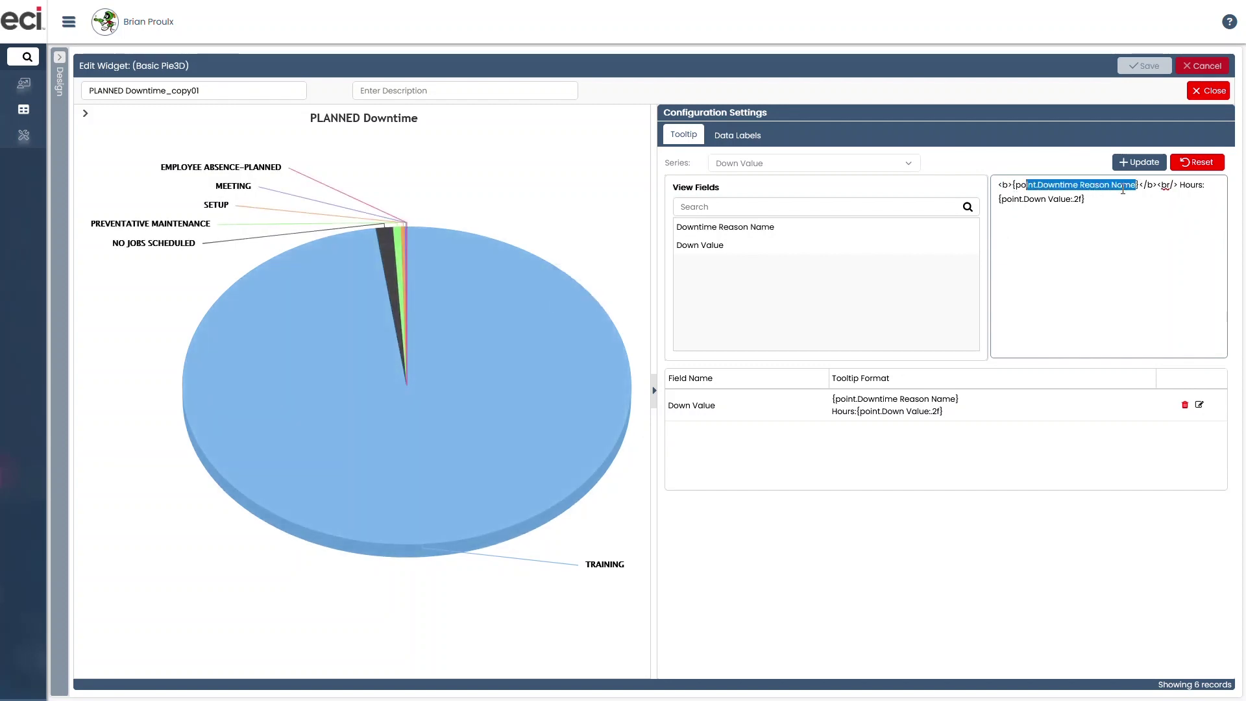
{"action": "left_click", "coordinate": [1143, 185]}
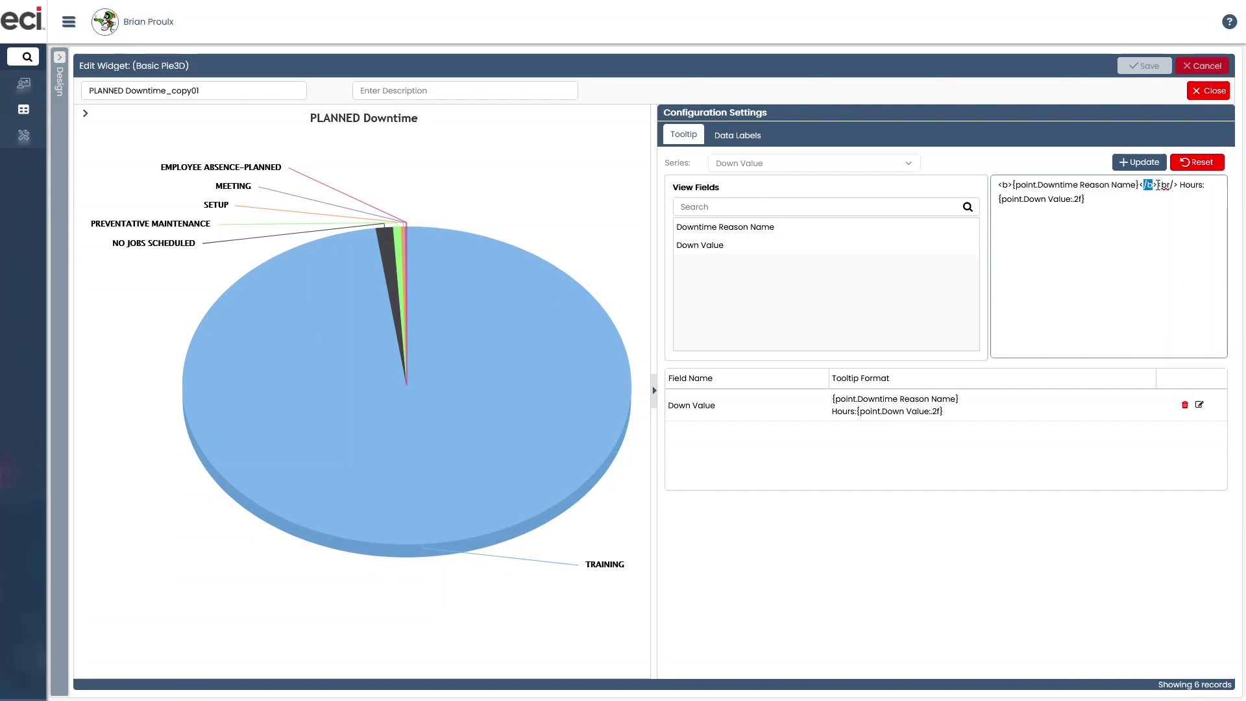
{"action": "left_click", "coordinate": [999, 199]}
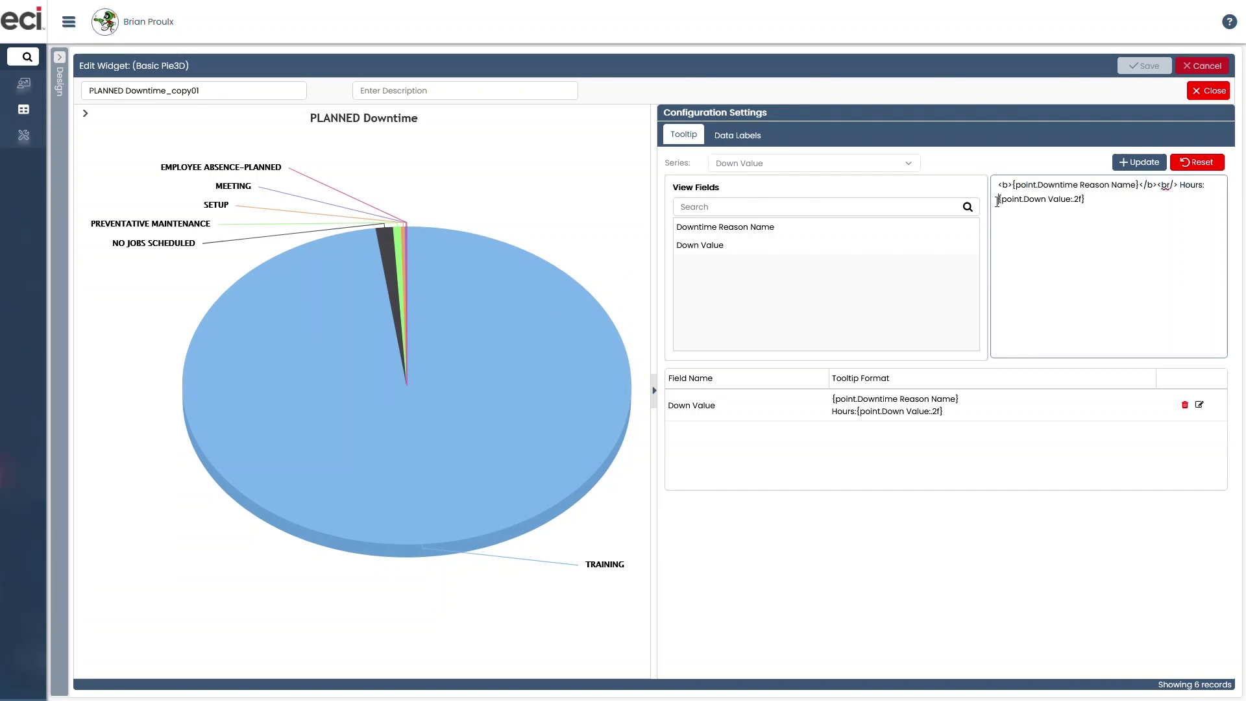
{"action": "mouse_move", "coordinate": [570, 325]}
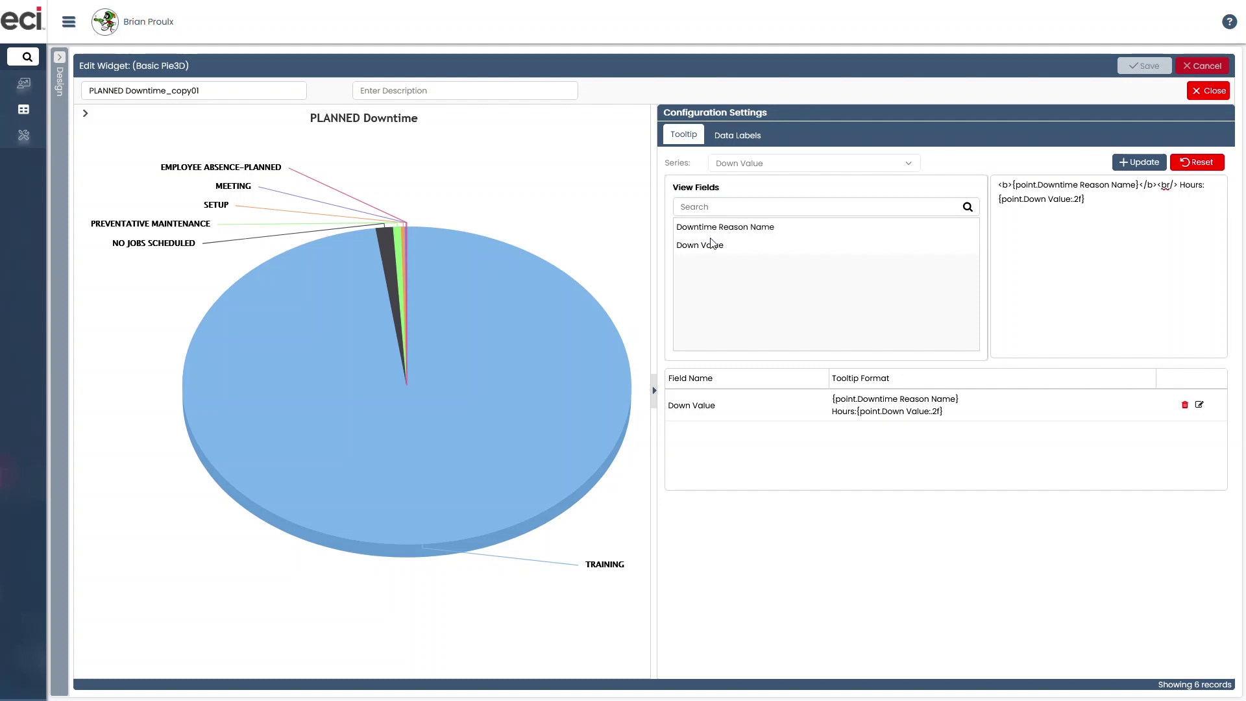
{"action": "left_click", "coordinate": [737, 134]}
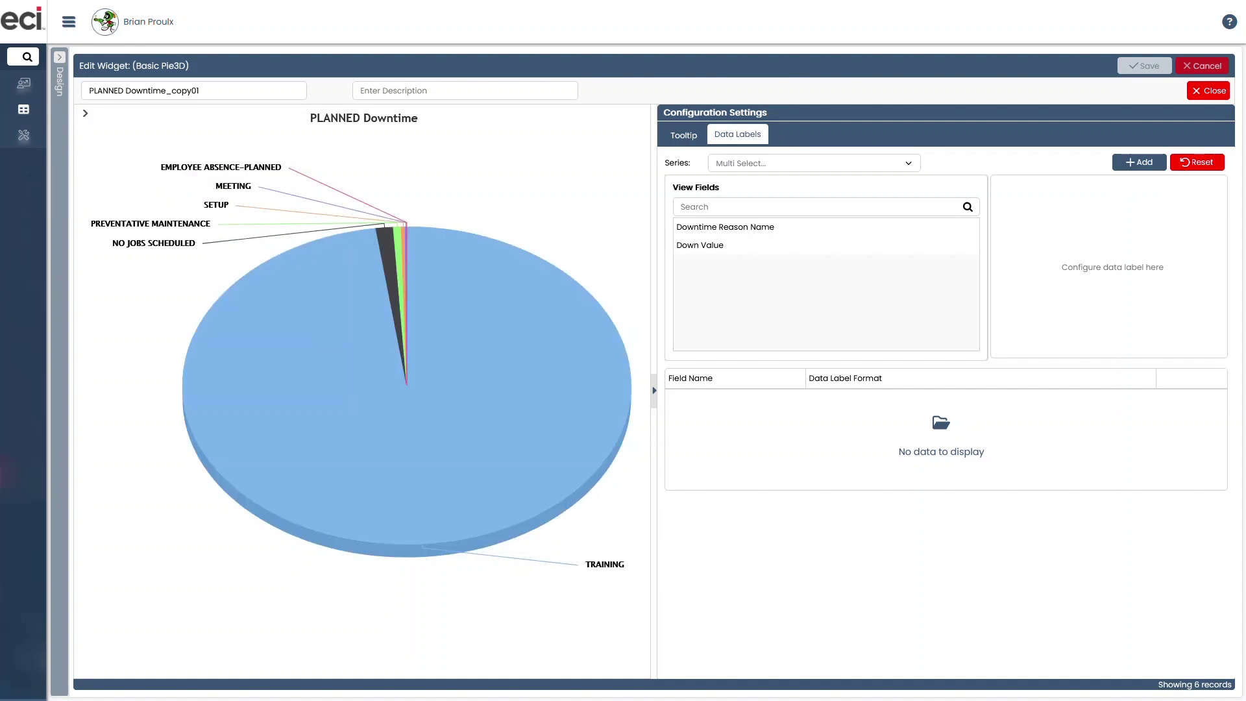
{"action": "left_click", "coordinate": [1208, 91]}
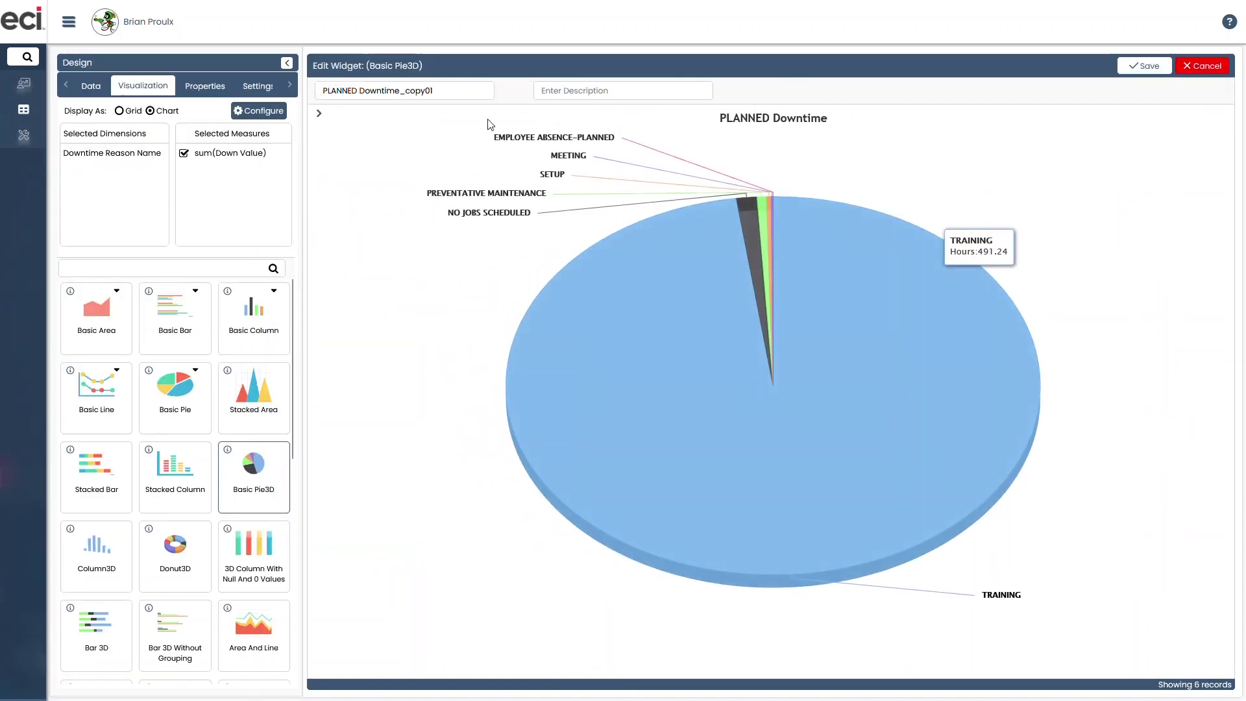
Rename the copied widget by replacing the copy01 suffix after "PLANNED Downtime_" with a first name.
{"action": "triple_click", "coordinate": [459, 91]}
{"action": "left_click", "coordinate": [459, 91]}
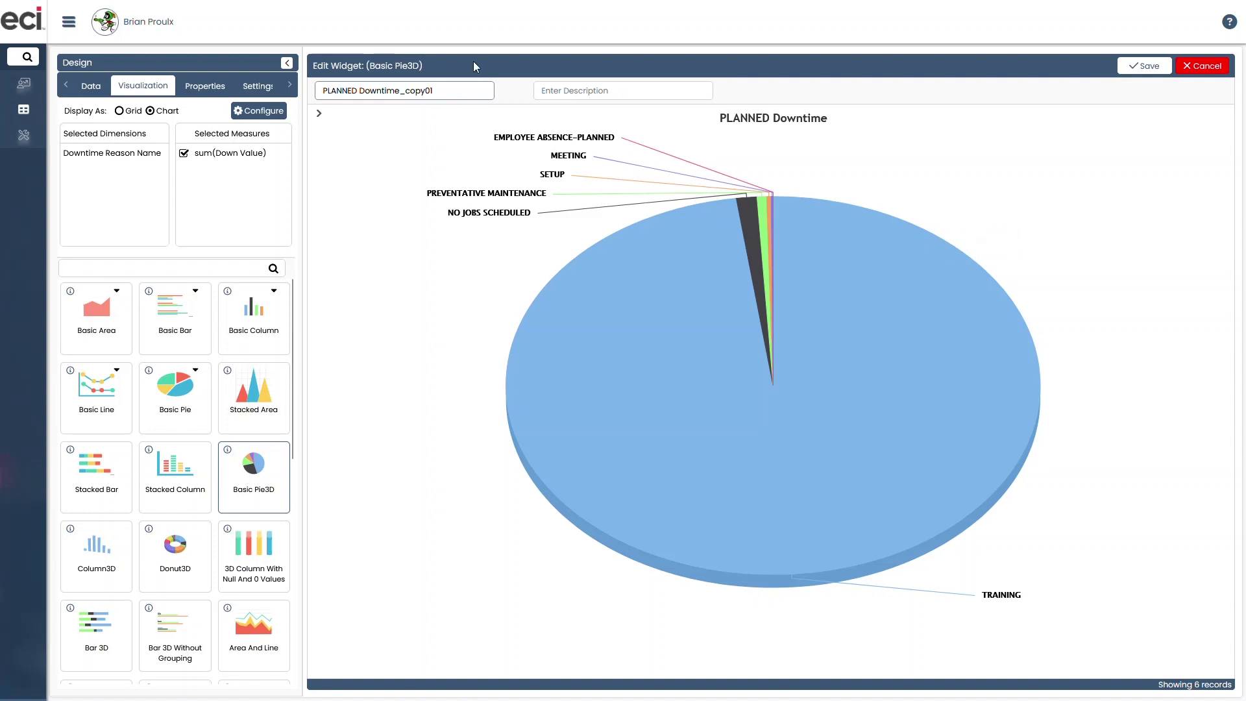
{"action": "key", "text": "BackSpace"}
{"action": "key", "text": "BackSpace"}
{"action": "key", "text": "BackSpace"}
{"action": "key", "text": "BackSpace"}
{"action": "key", "text": "BackSpace"}
{"action": "key", "text": "BackSpace"}
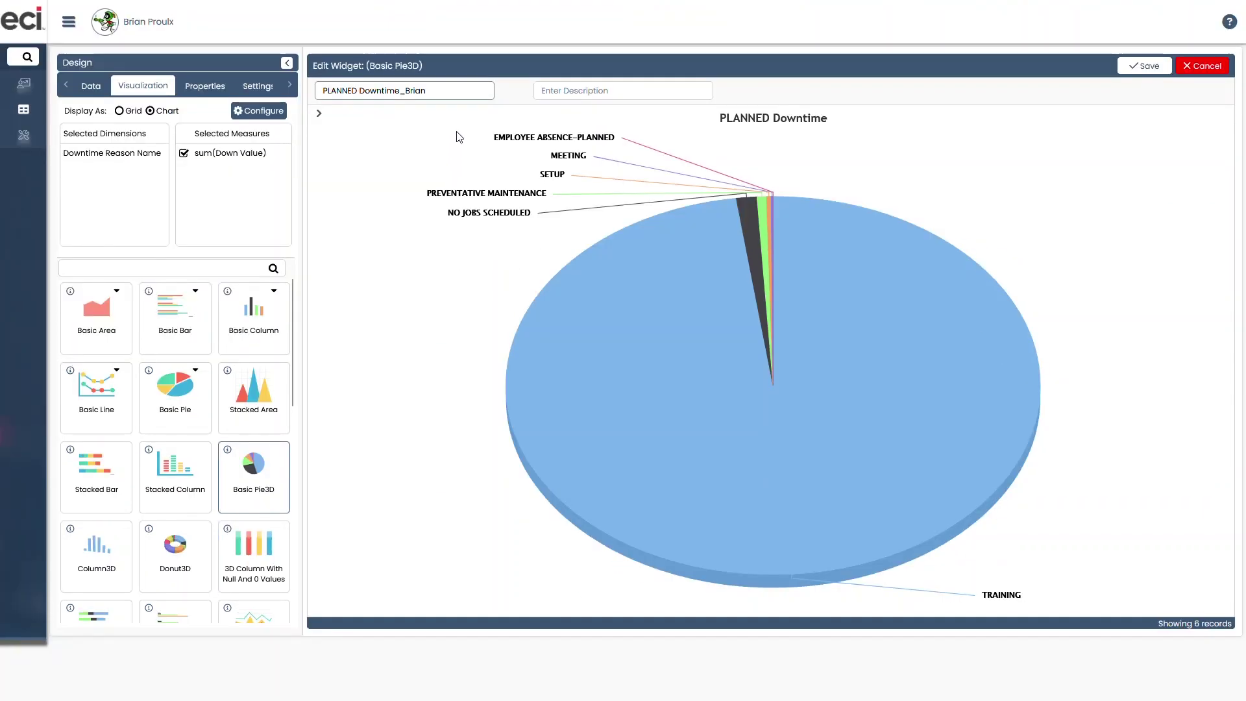
Enter "Pie Chart for Downtime reason" as the widget's description.
{"action": "left_click", "coordinate": [642, 91]}
{"action": "type", "text": "P"}
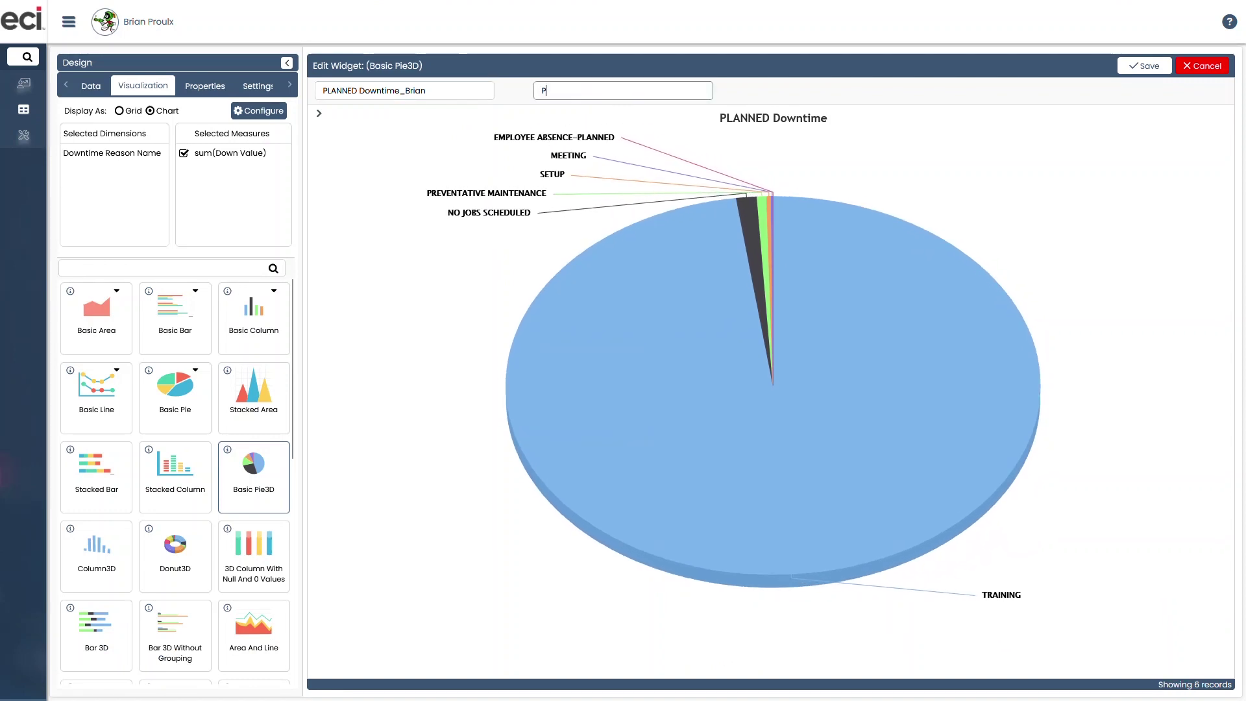
{"action": "type", "text": "ie Chart for Downtime reason"}
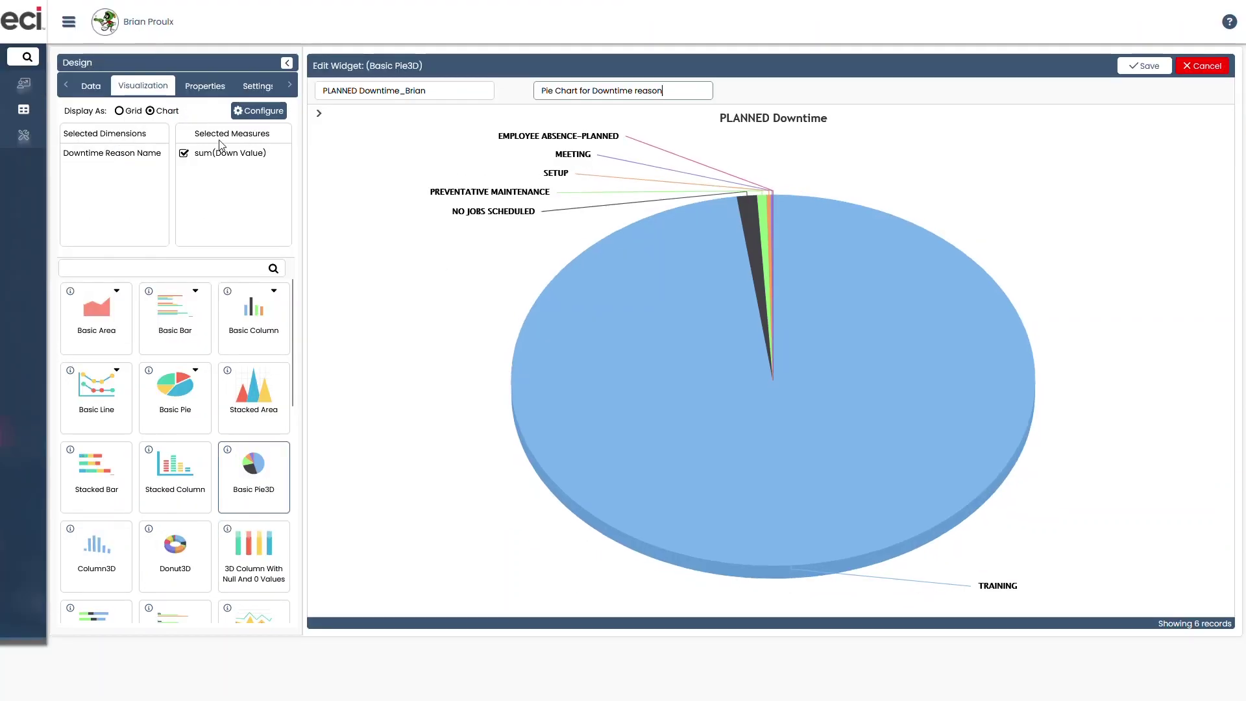
Append the first name to the chart title "PLANNED Downtime" and set the title's alignment to Right.
{"action": "left_click", "coordinate": [204, 86]}
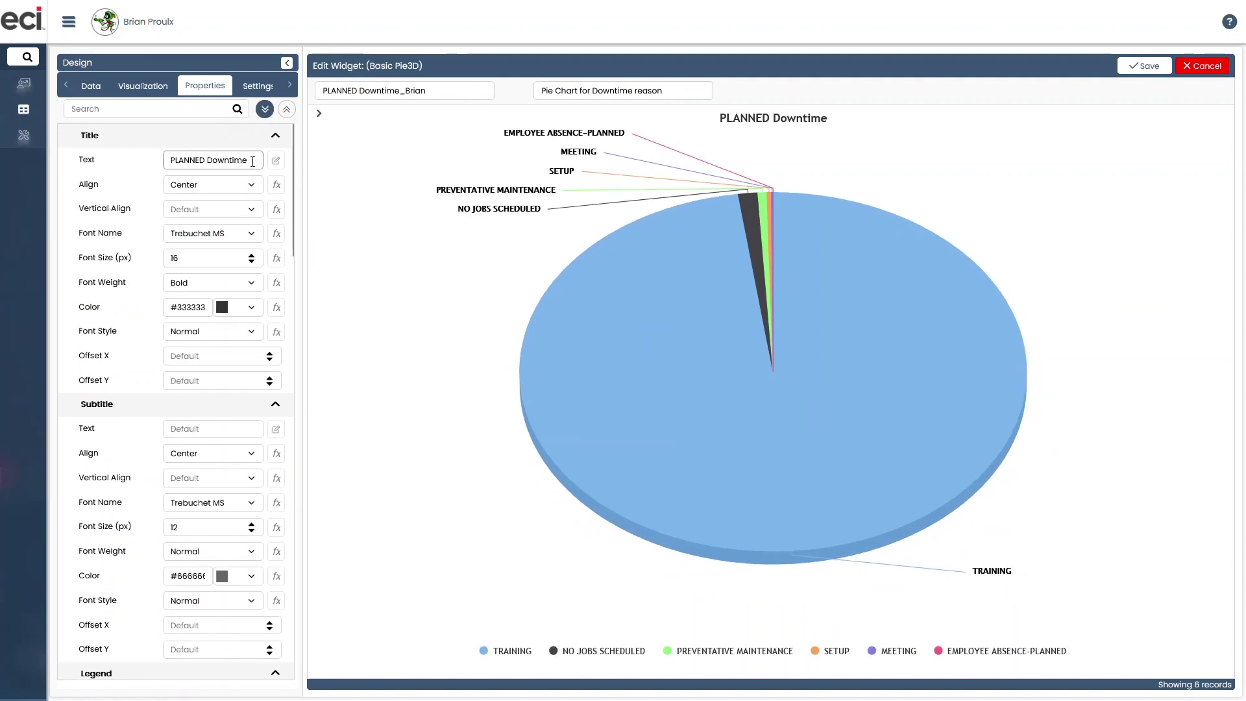
{"action": "type", "text": "Brian"}
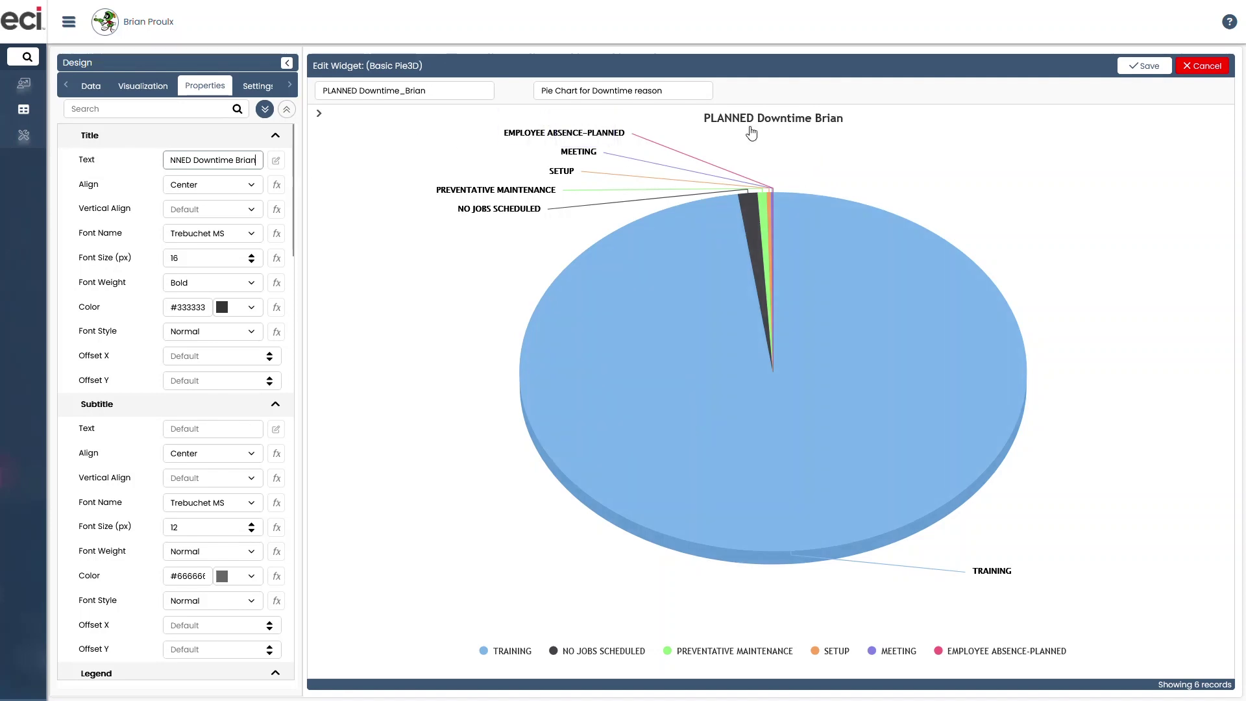
{"action": "left_click", "coordinate": [255, 190]}
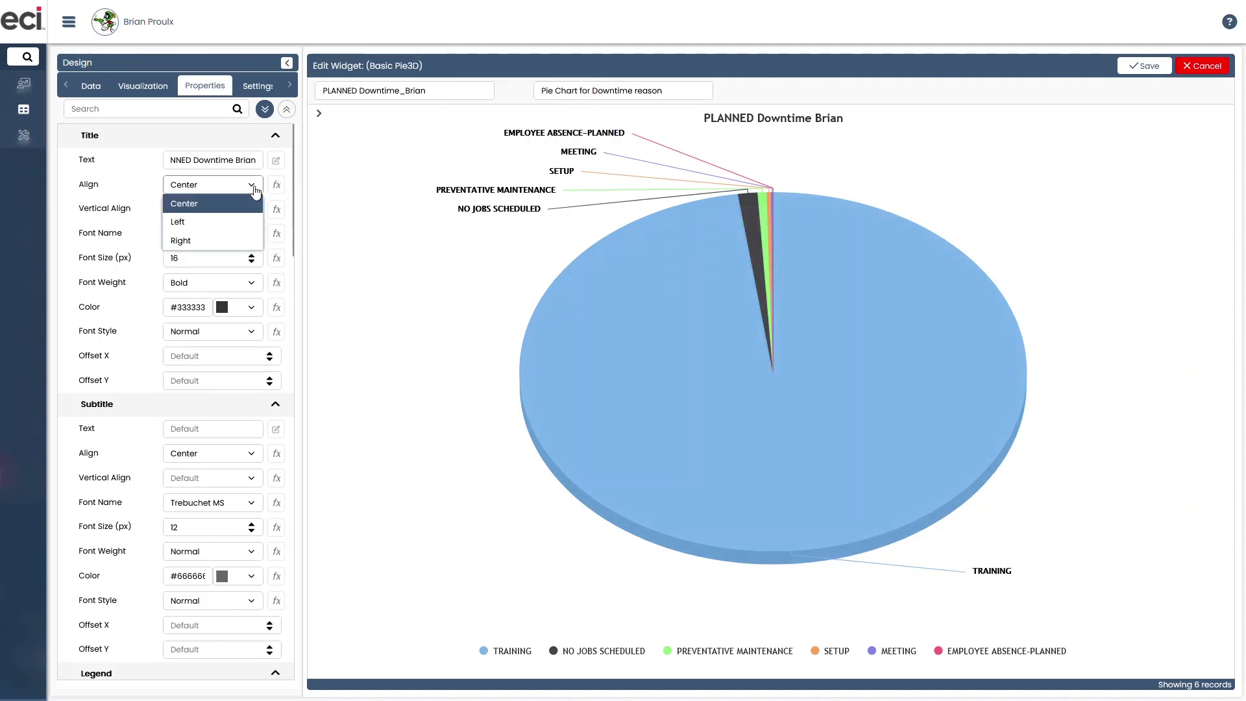
{"action": "left_click", "coordinate": [233, 237]}
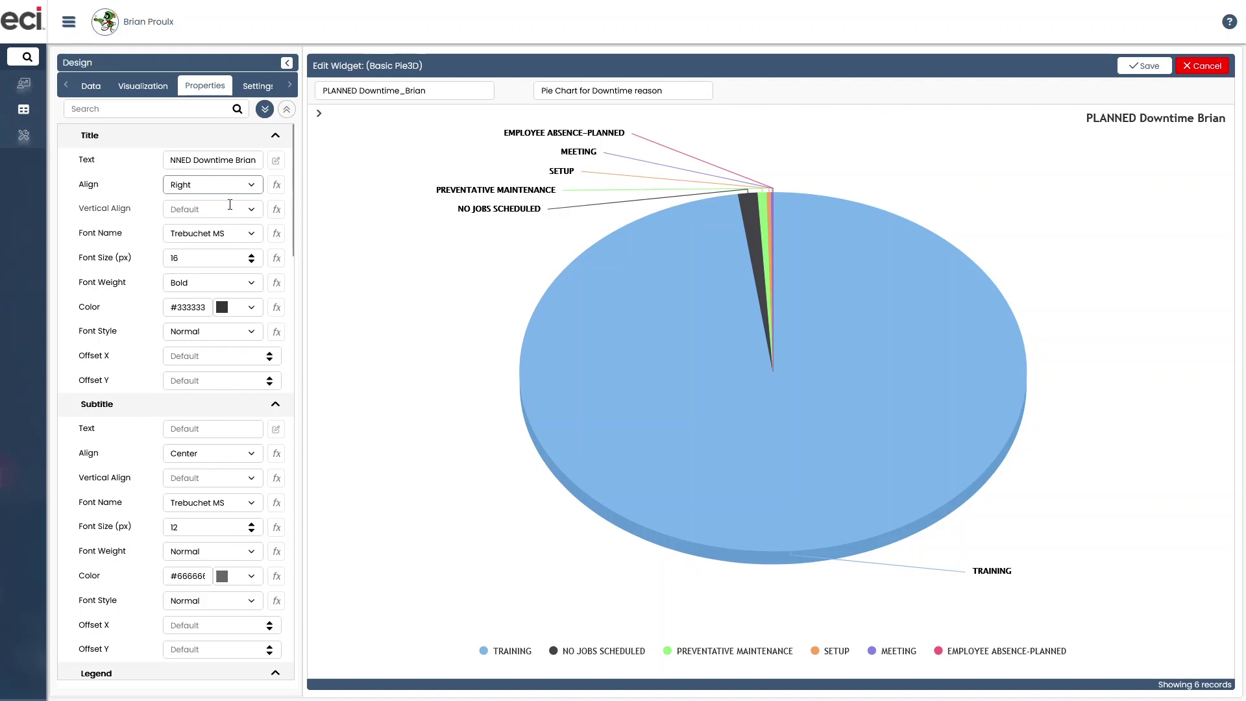
Set the chart title's color to red, #FF0000, keeping the Trebuchet MS font.
{"action": "left_click", "coordinate": [250, 234]}
{"action": "left_click", "coordinate": [252, 235]}
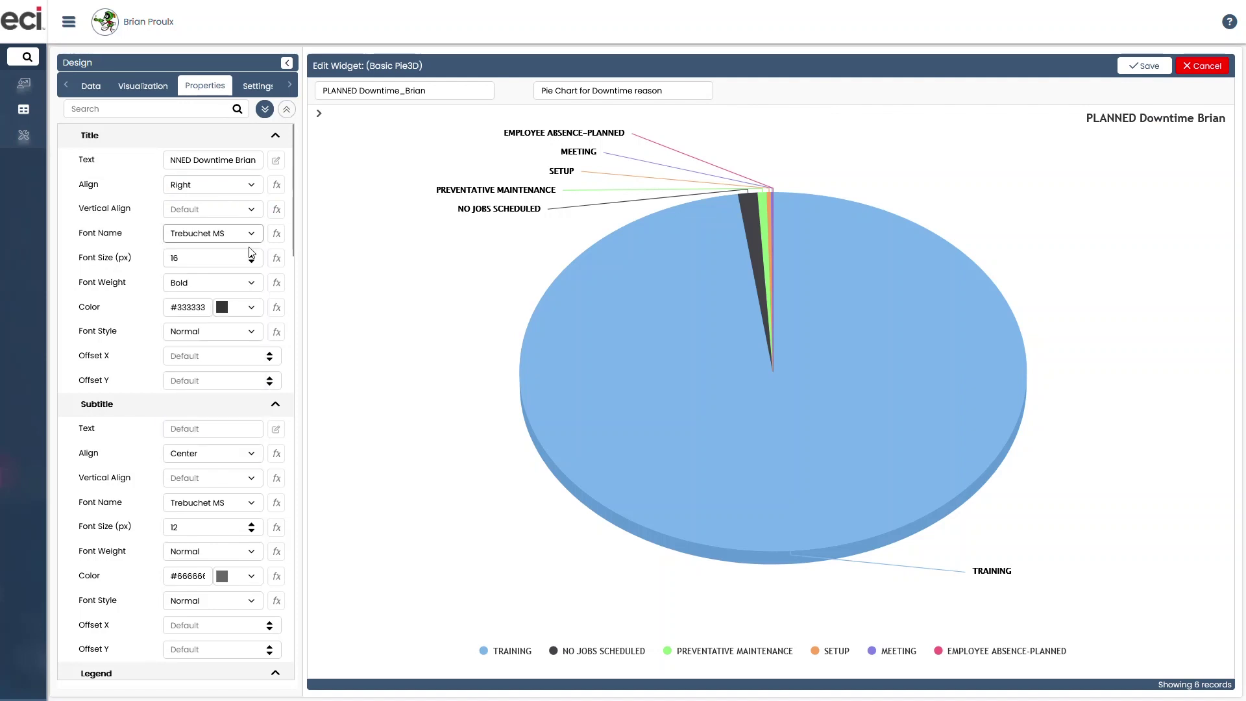
{"action": "left_click", "coordinate": [251, 307]}
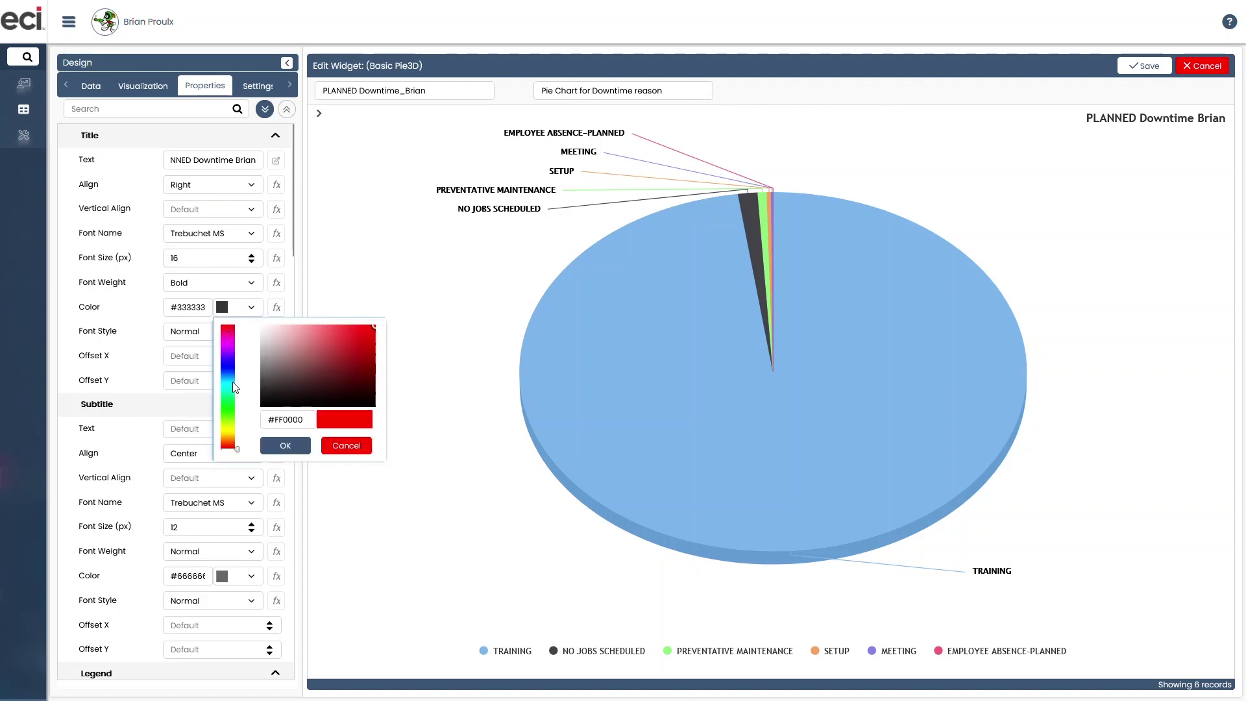
{"action": "left_click", "coordinate": [285, 445]}
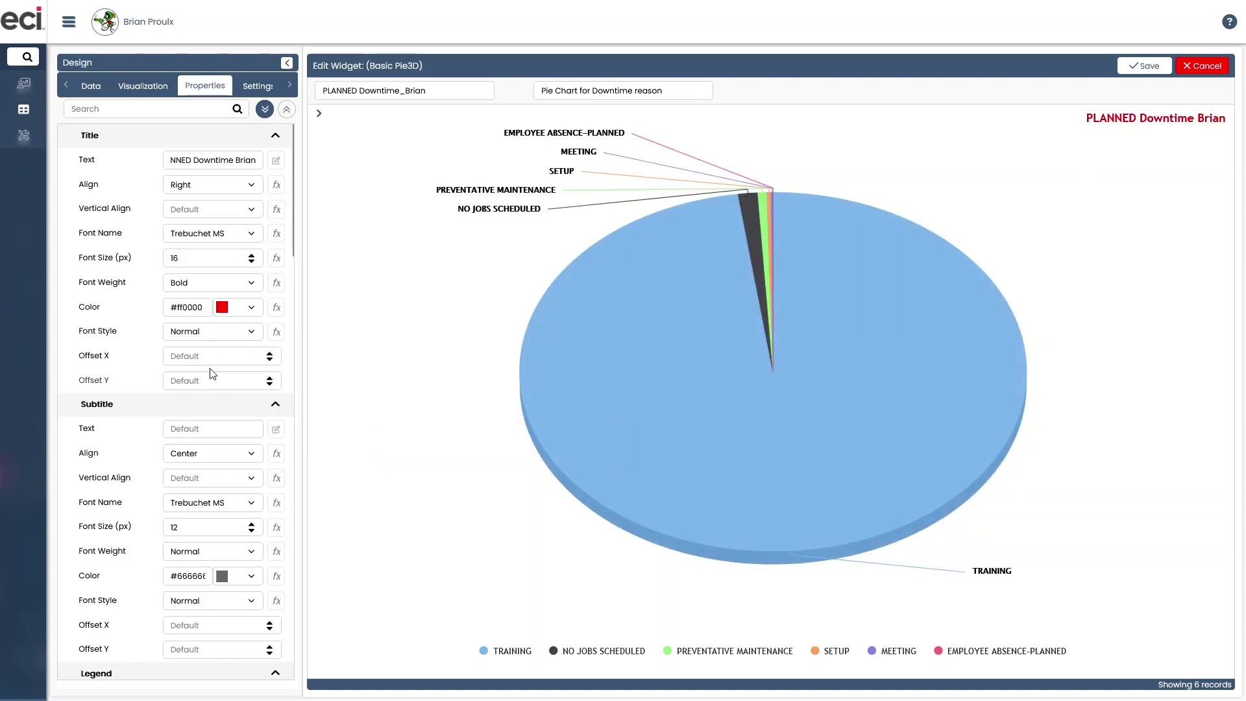
Review the chart's property groups from Title and Subtitle through Legend, Tooltip, Data Label, General and Plot Options.
{"action": "scroll", "coordinate": [211, 374], "scroll_direction": "down", "scroll_amount": 2}
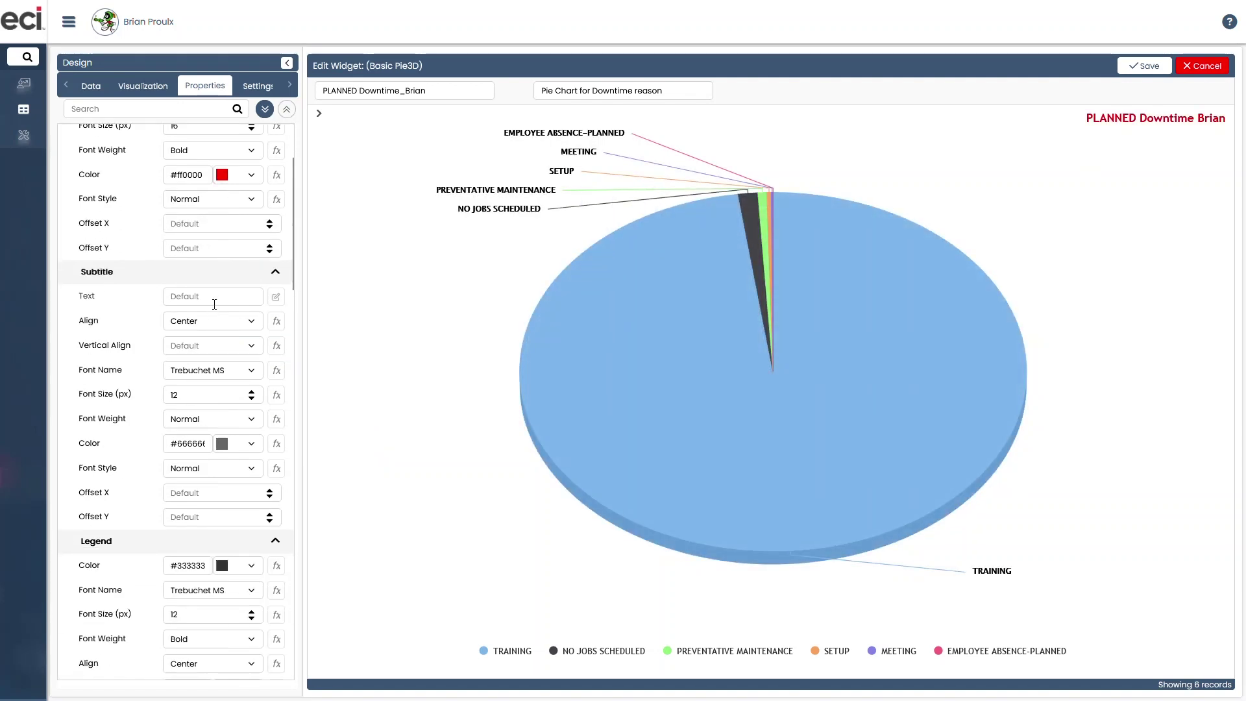
{"action": "scroll", "coordinate": [249, 207], "scroll_direction": "up", "scroll_amount": 2}
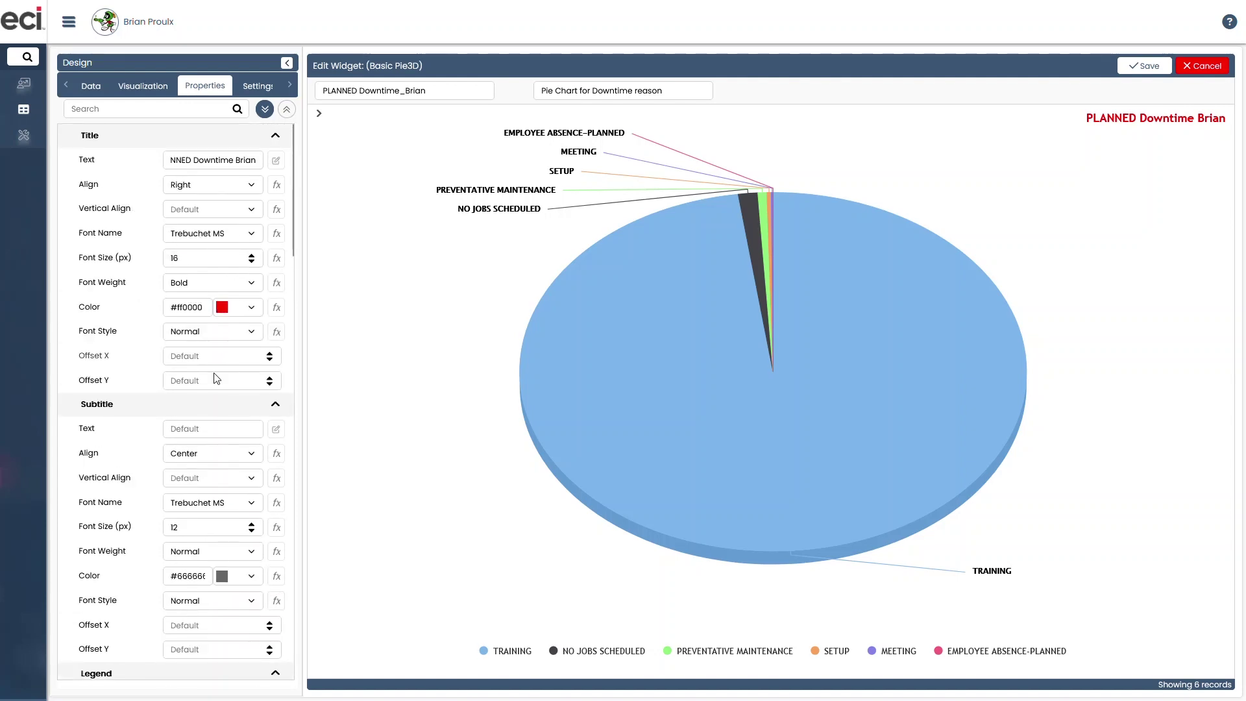
{"action": "scroll", "coordinate": [216, 378], "scroll_direction": "down", "scroll_amount": 3}
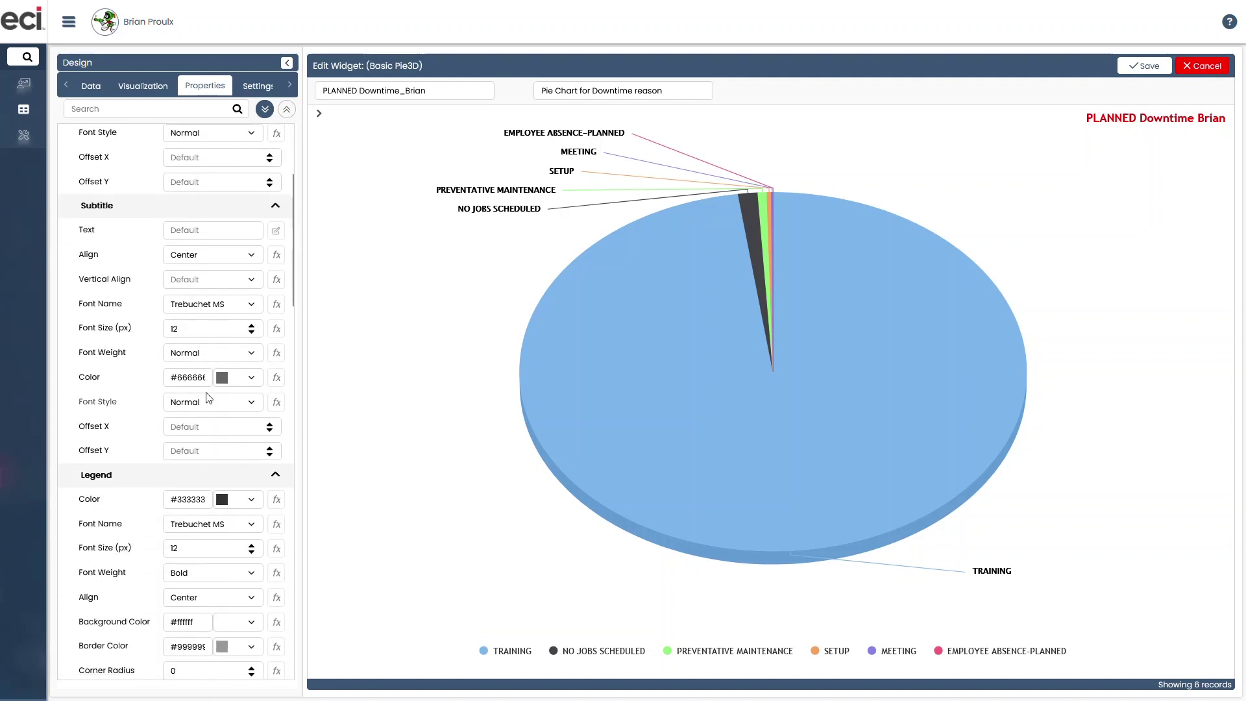
{"action": "scroll", "coordinate": [224, 543], "scroll_direction": "down", "scroll_amount": 5}
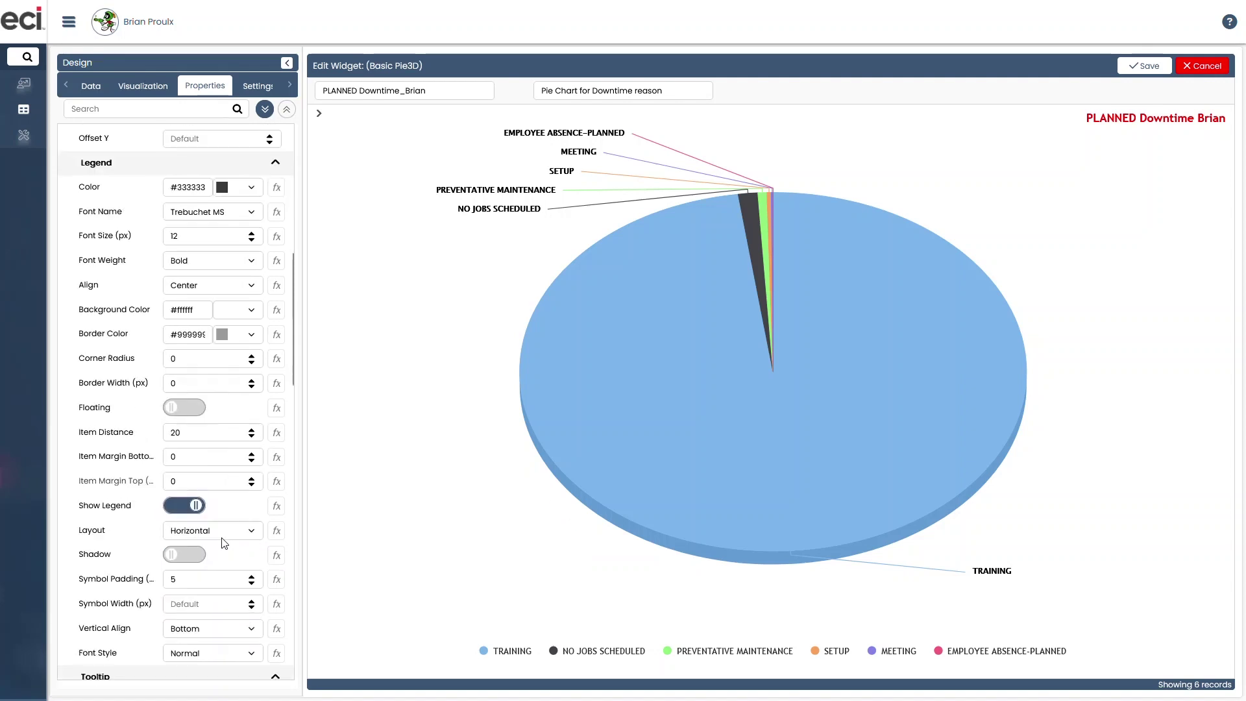
{"action": "scroll", "coordinate": [223, 543], "scroll_direction": "down", "scroll_amount": 2}
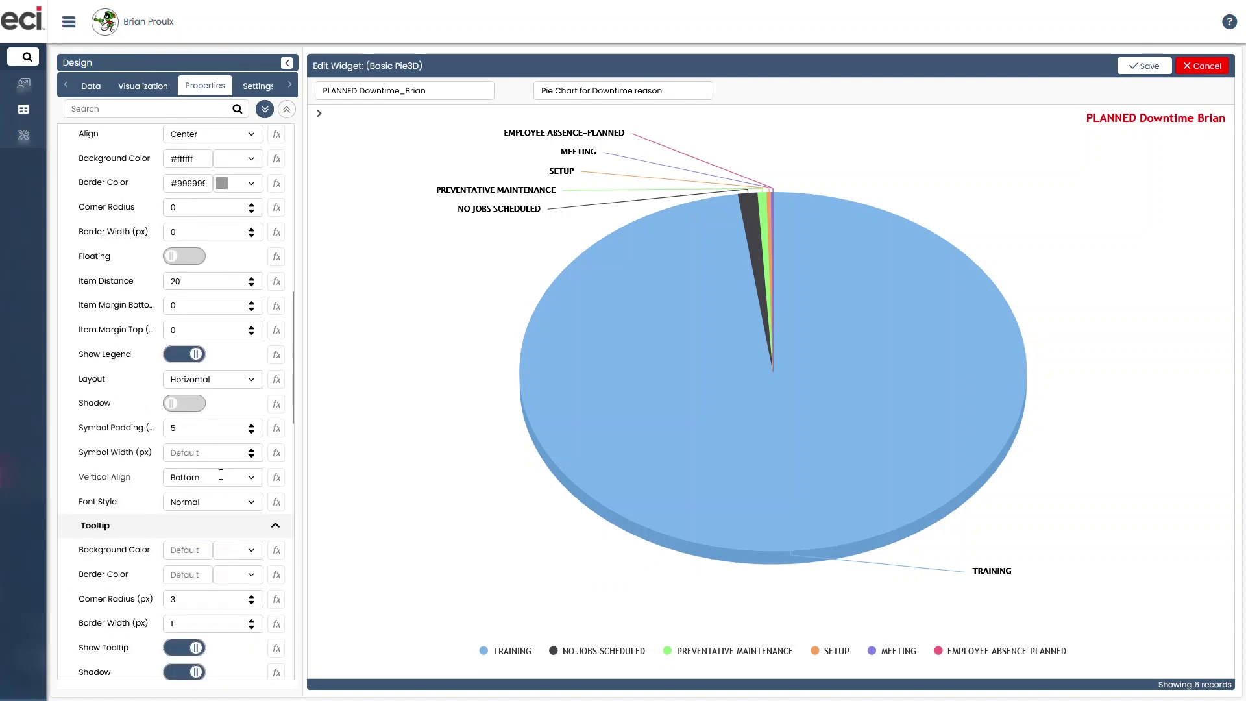
{"action": "scroll", "coordinate": [220, 474], "scroll_direction": "down", "scroll_amount": 8}
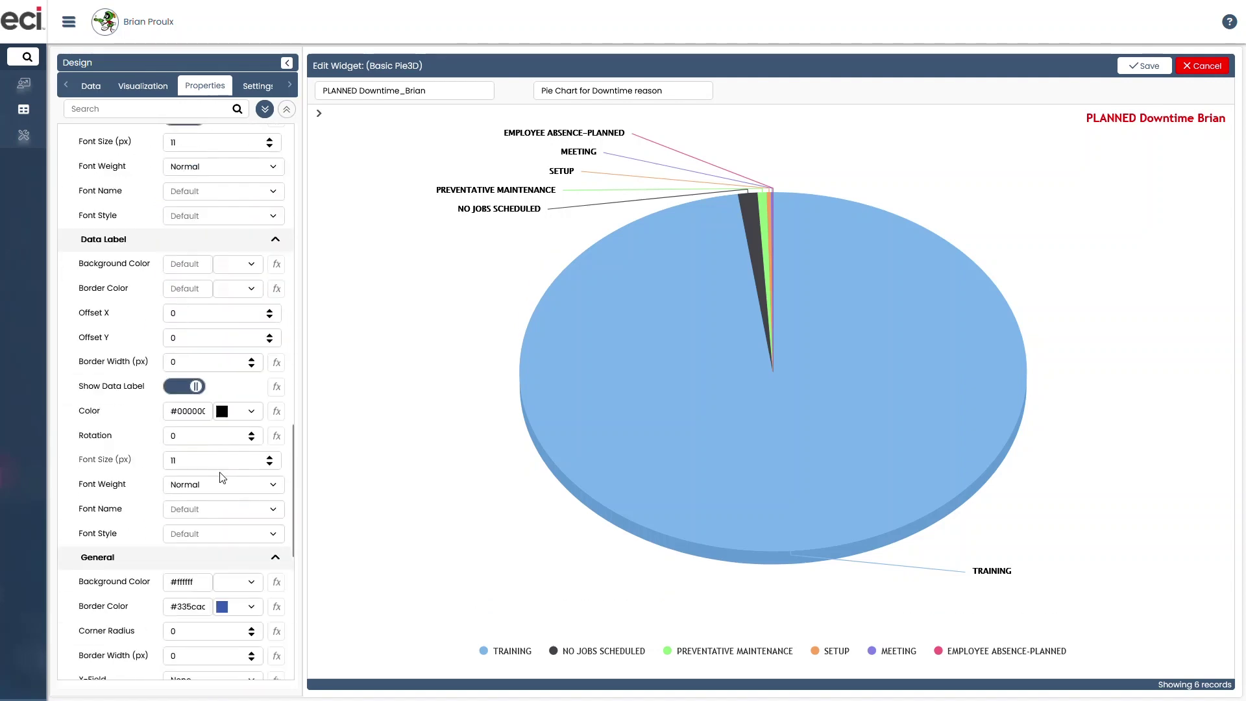
{"action": "scroll", "coordinate": [223, 477], "scroll_direction": "down", "scroll_amount": 4}
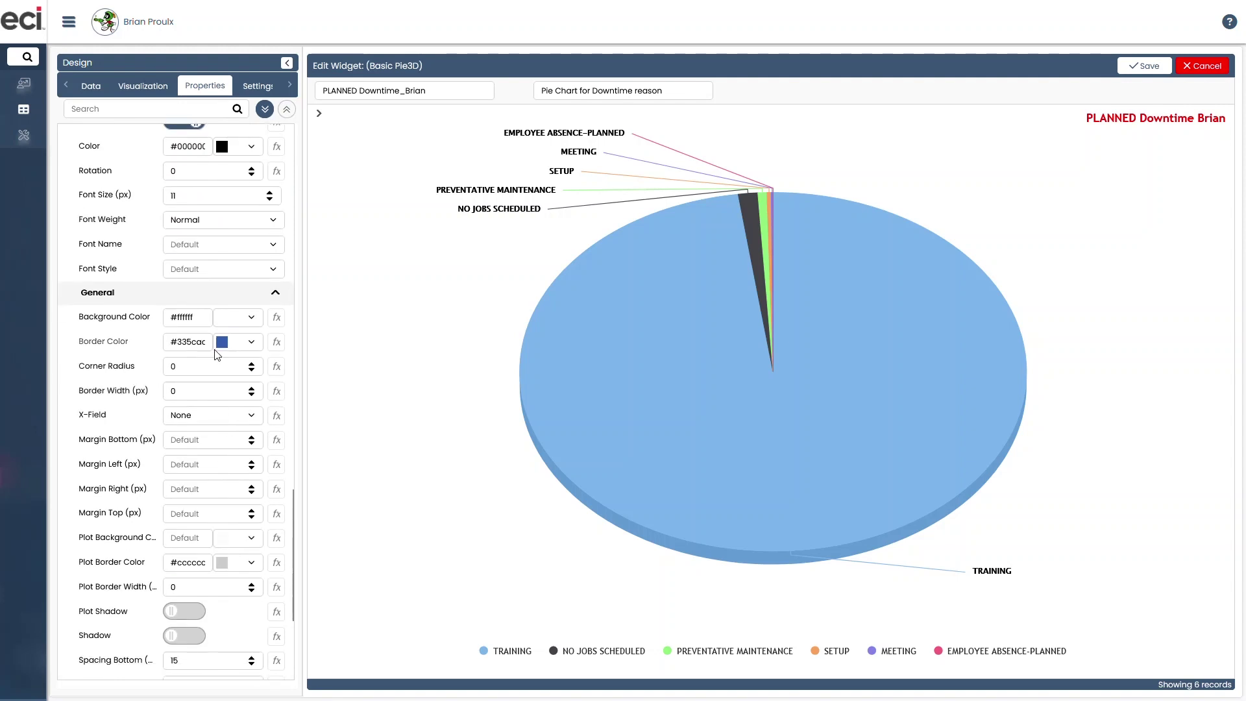
{"action": "scroll", "coordinate": [216, 389], "scroll_direction": "down", "scroll_amount": 4}
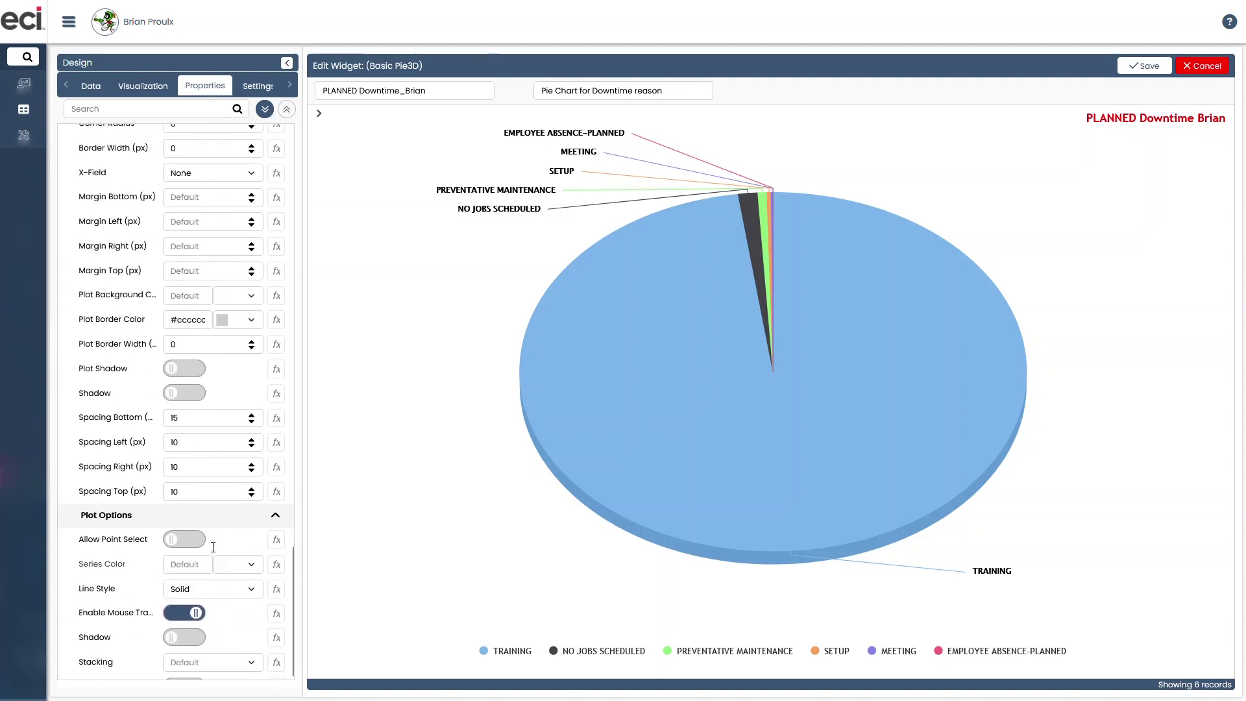
{"action": "scroll", "coordinate": [213, 547], "scroll_direction": "up", "scroll_amount": 20}
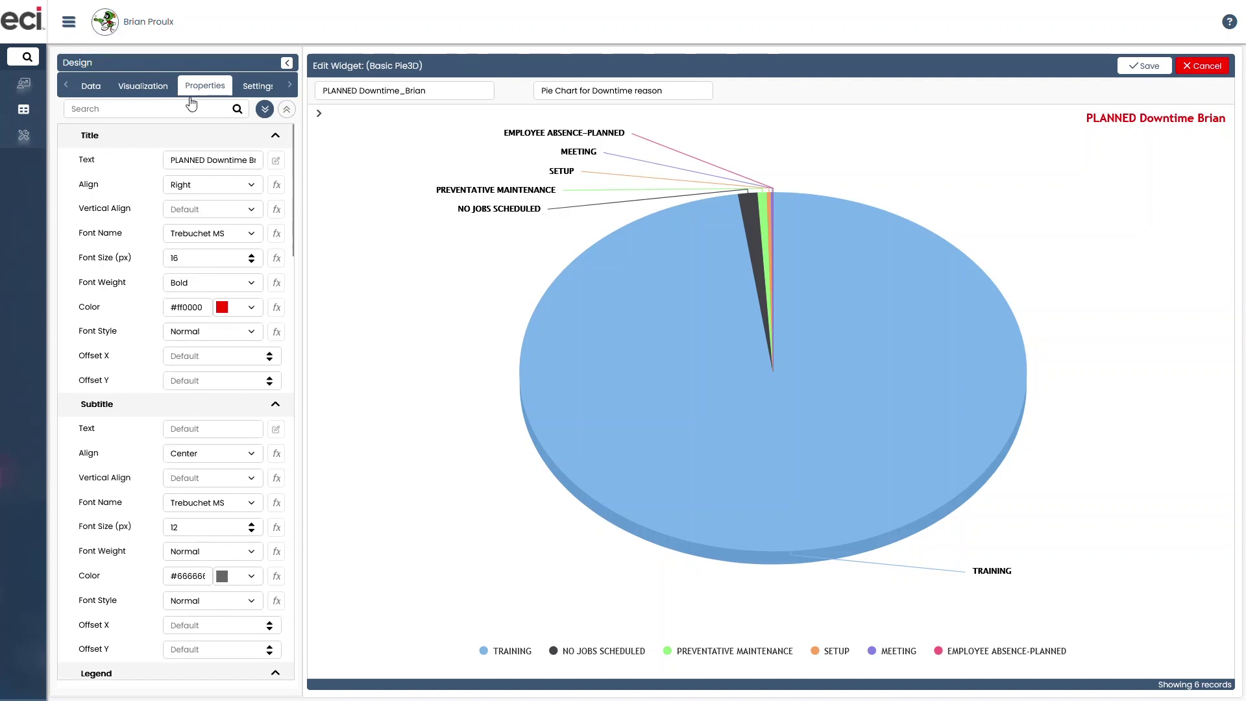
Examine the widget's settings for the result limit and the flip, drilldown and data explore functions.
{"action": "left_click", "coordinate": [256, 91]}
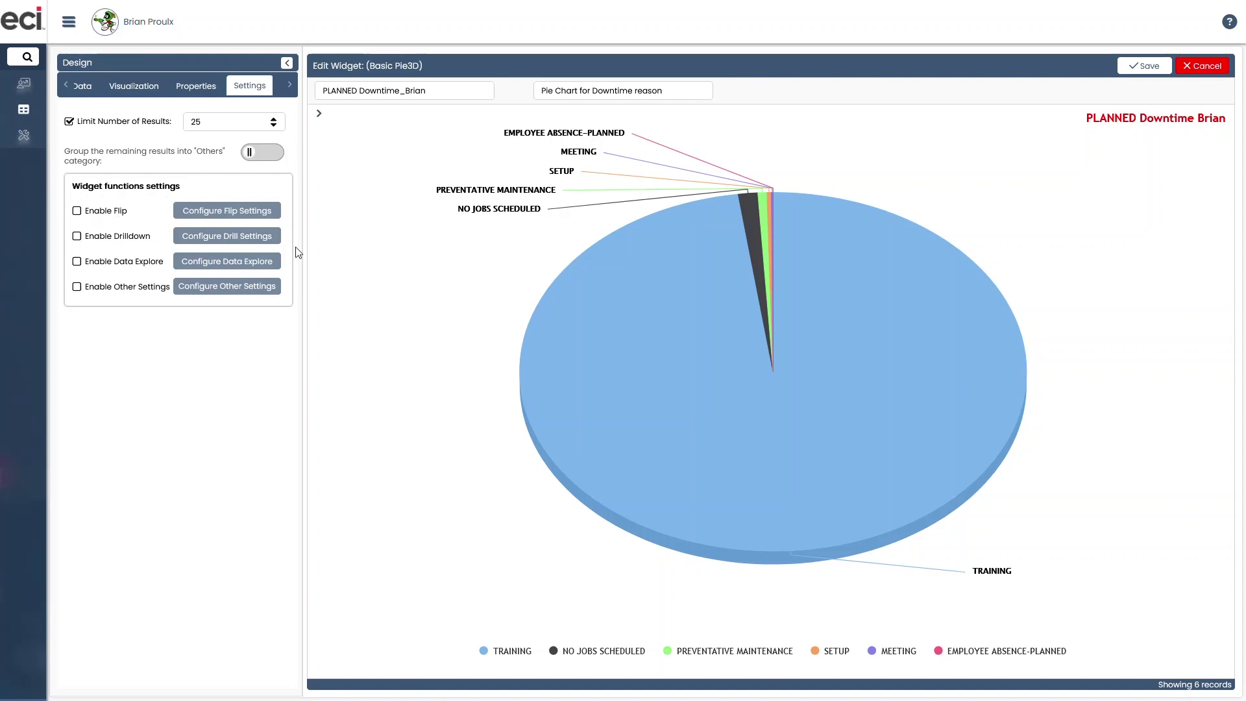
{"action": "mouse_move", "coordinate": [692, 340]}
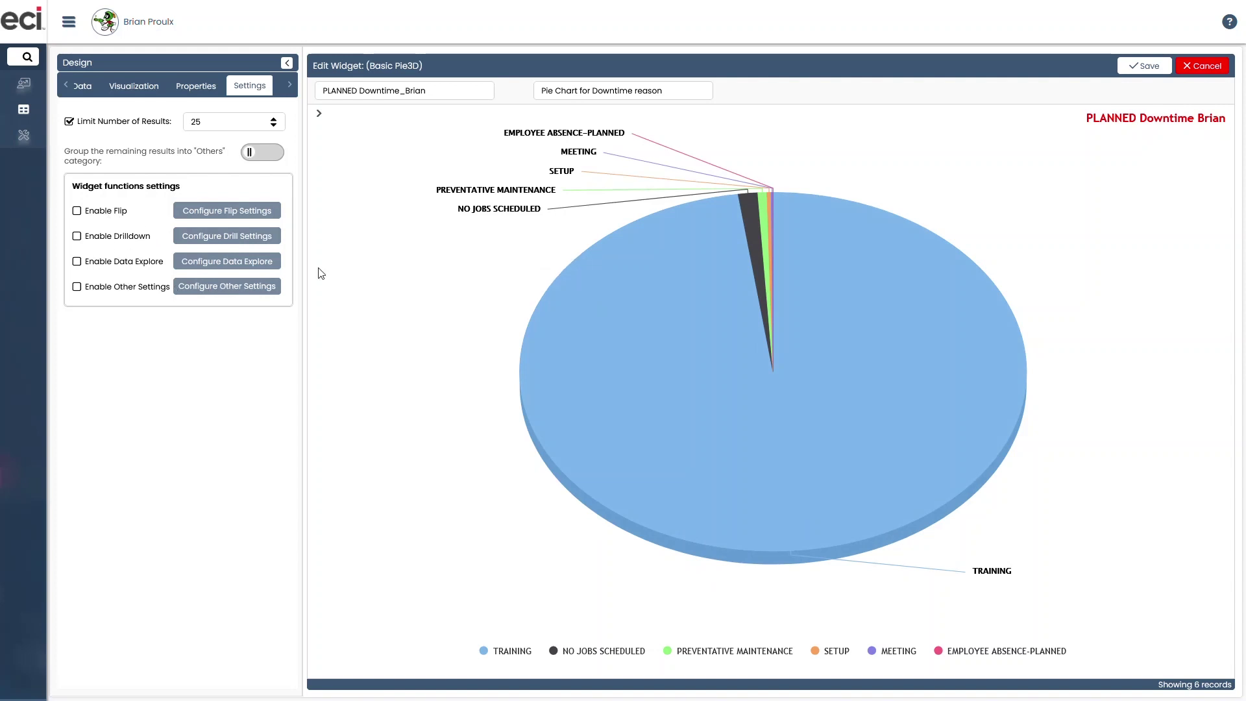
{"action": "mouse_move", "coordinate": [637, 323]}
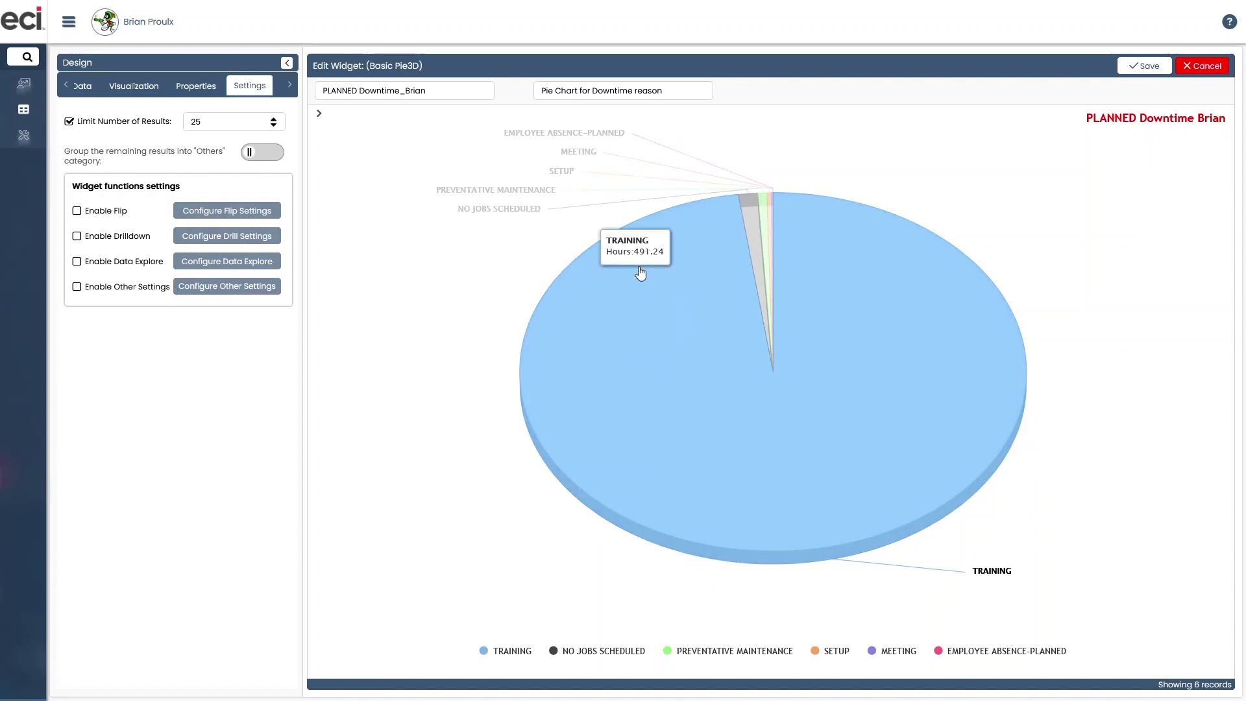
Set Color 1 of the widget's color palette to green, #03FF00.
{"action": "left_click", "coordinate": [290, 85]}
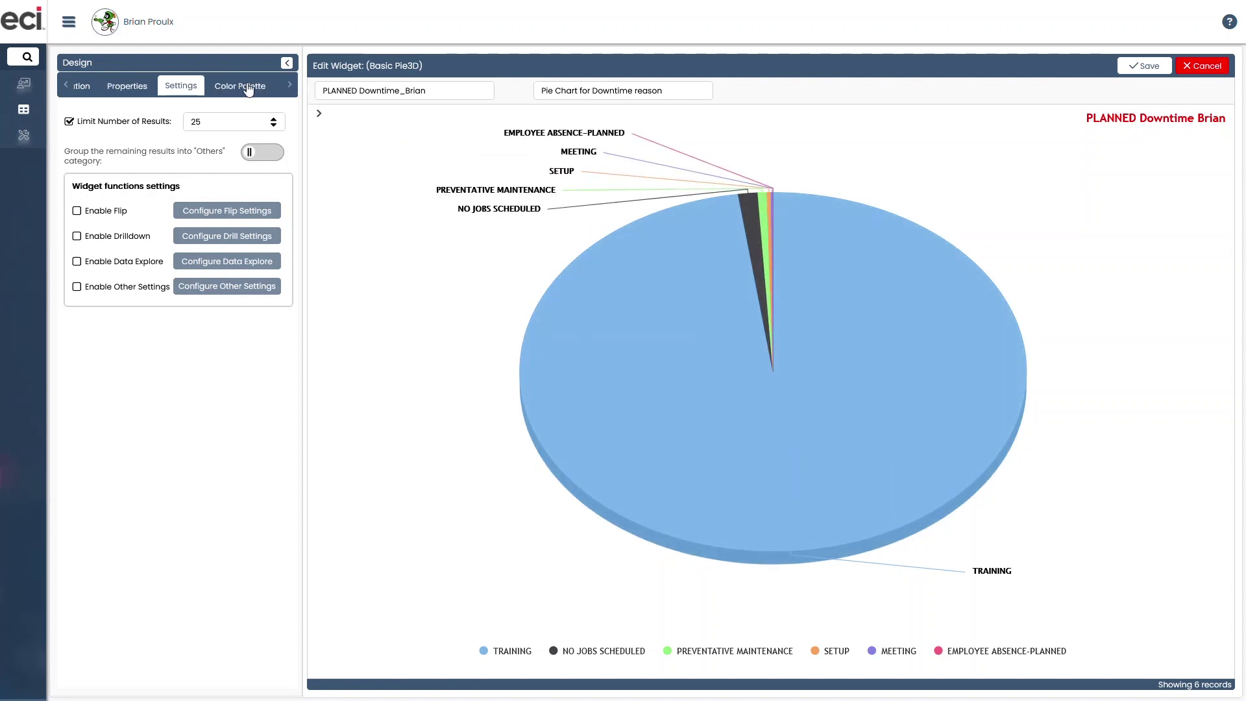
{"action": "left_click", "coordinate": [245, 86]}
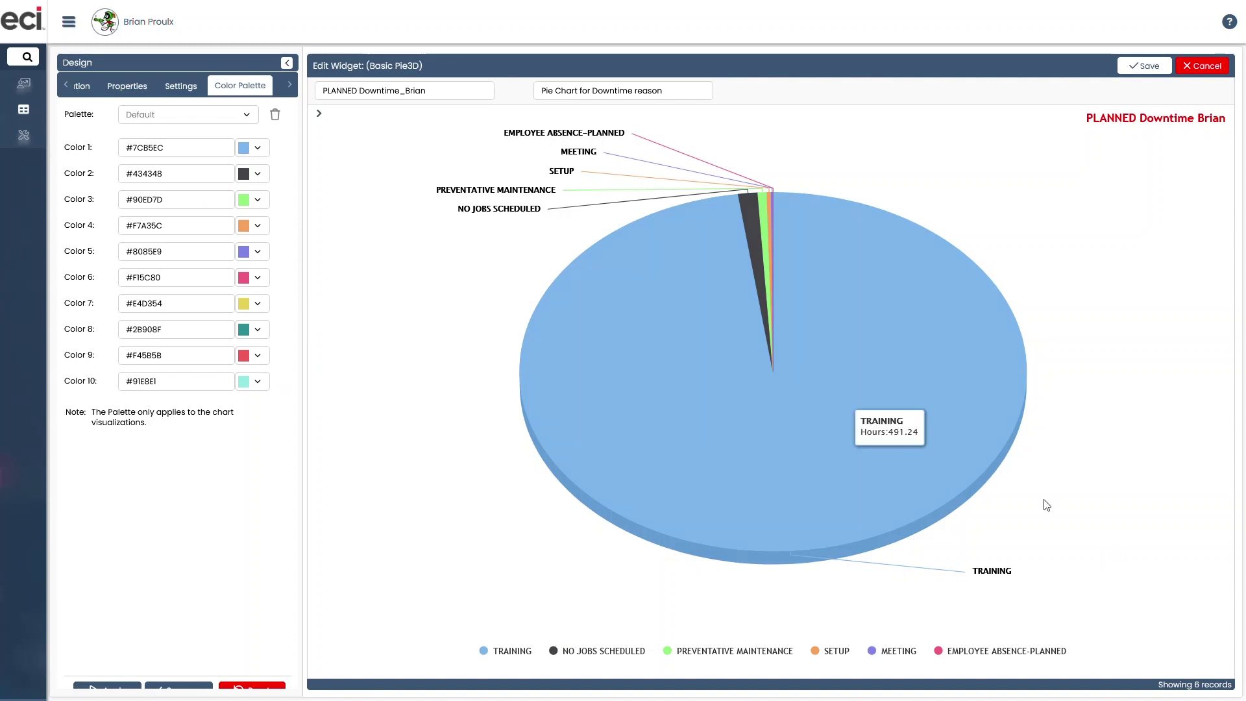
{"action": "left_click", "coordinate": [256, 147]}
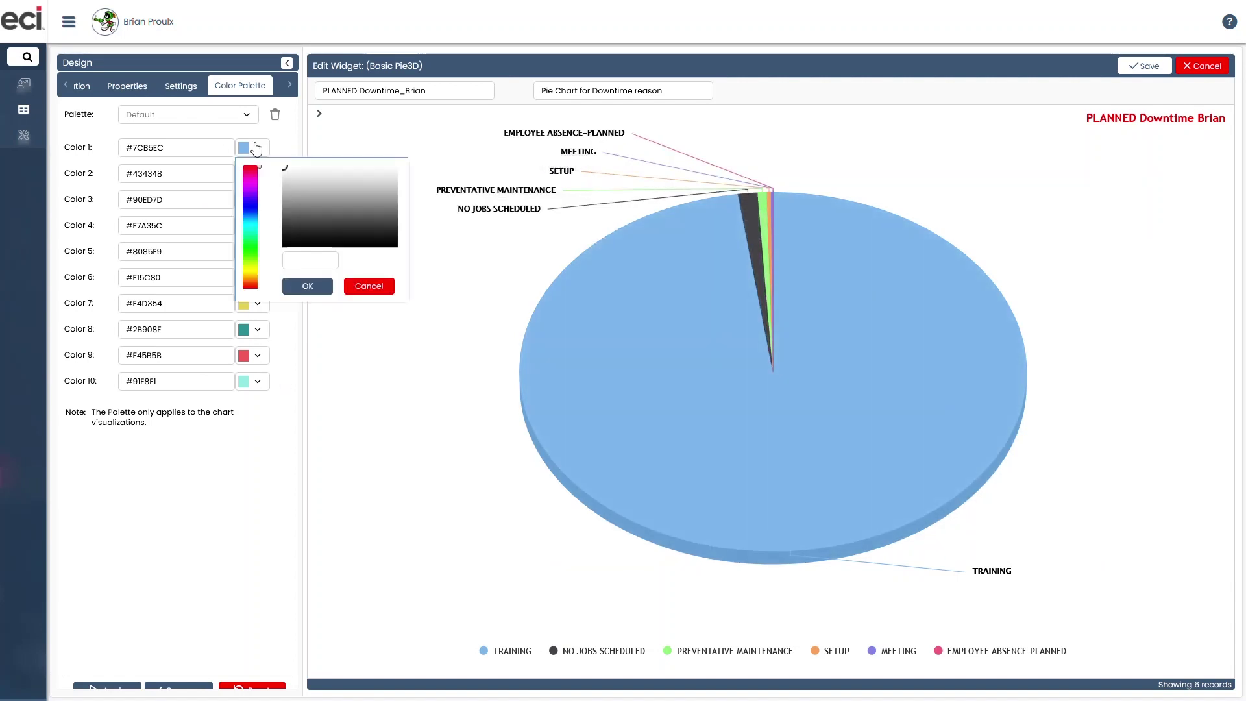
{"action": "left_click", "coordinate": [248, 248]}
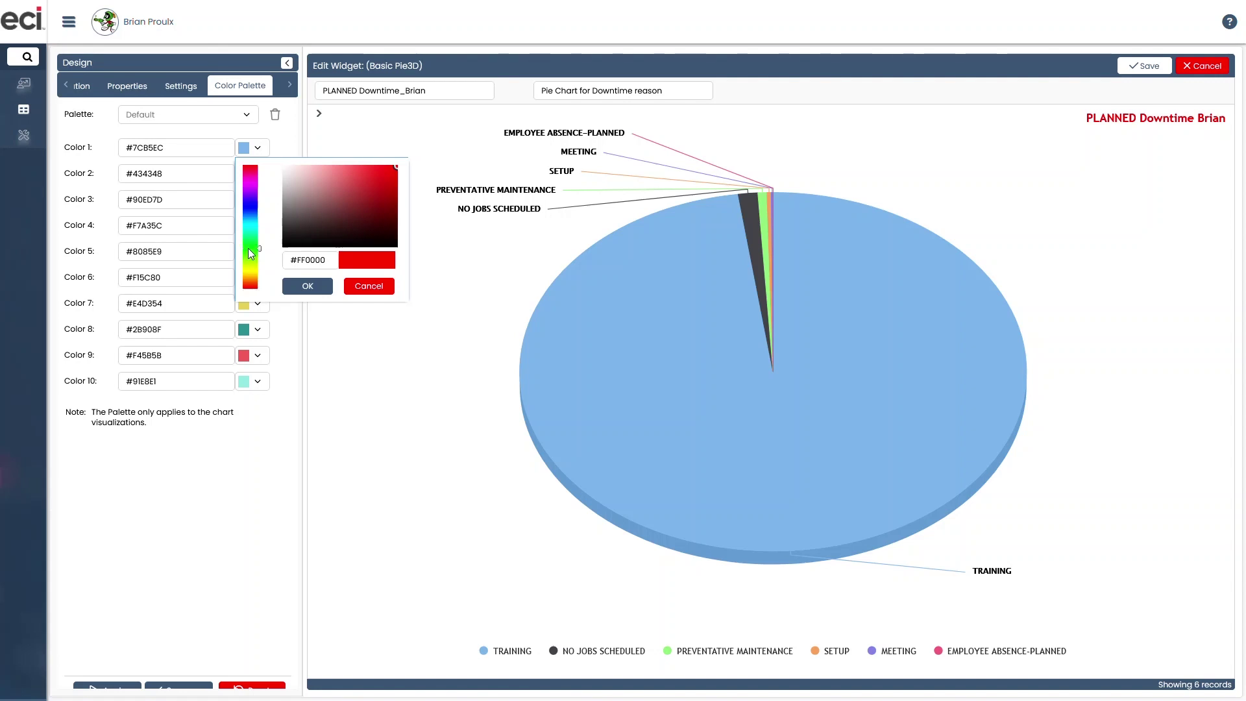
{"action": "left_click", "coordinate": [305, 286]}
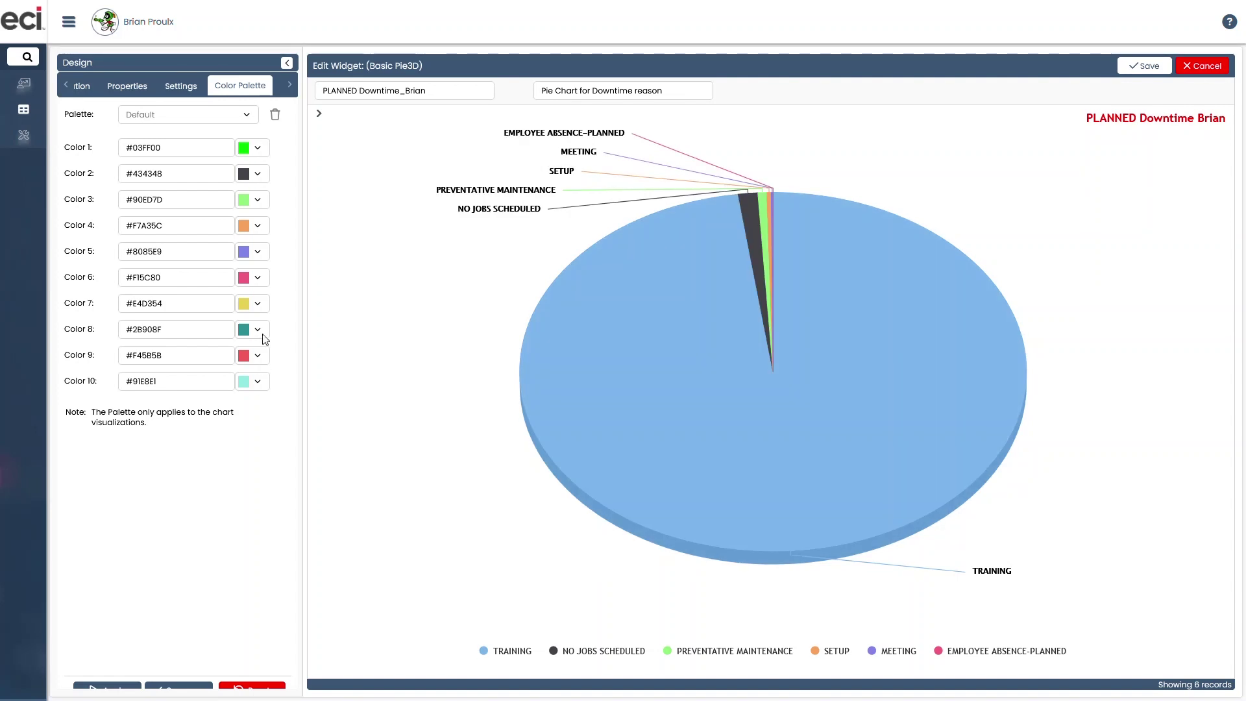
Change Color 1 of the color palette to blue, #1500FF.
{"action": "left_click", "coordinate": [262, 154]}
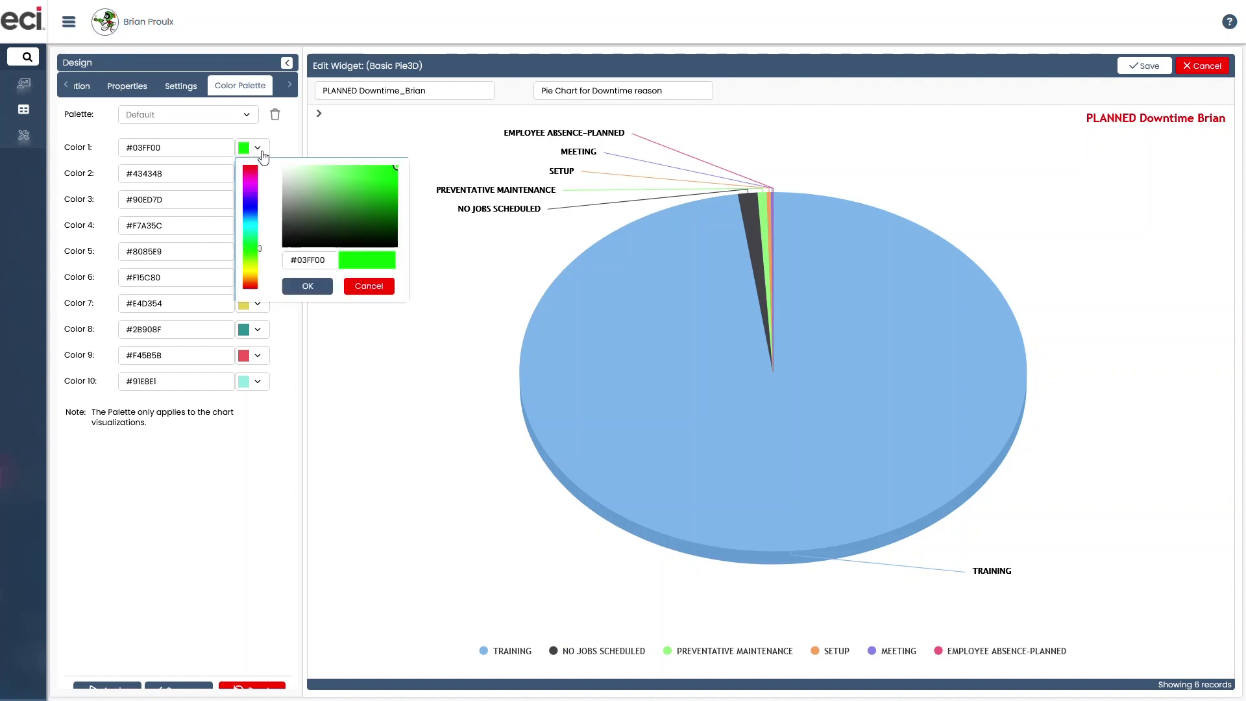
{"action": "left_click", "coordinate": [254, 210]}
{"action": "left_click", "coordinate": [307, 285]}
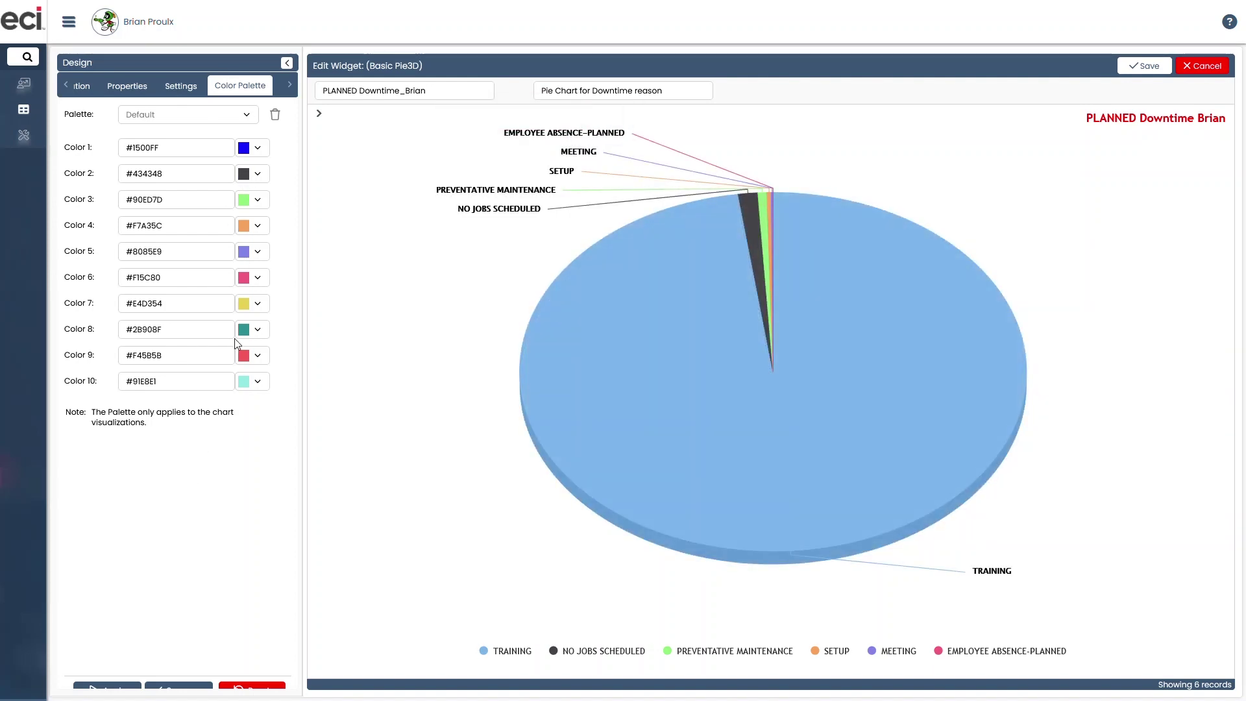
Save the edited PLANNED Downtime pie chart widget and look over the widget list.
{"action": "left_click", "coordinate": [173, 89]}
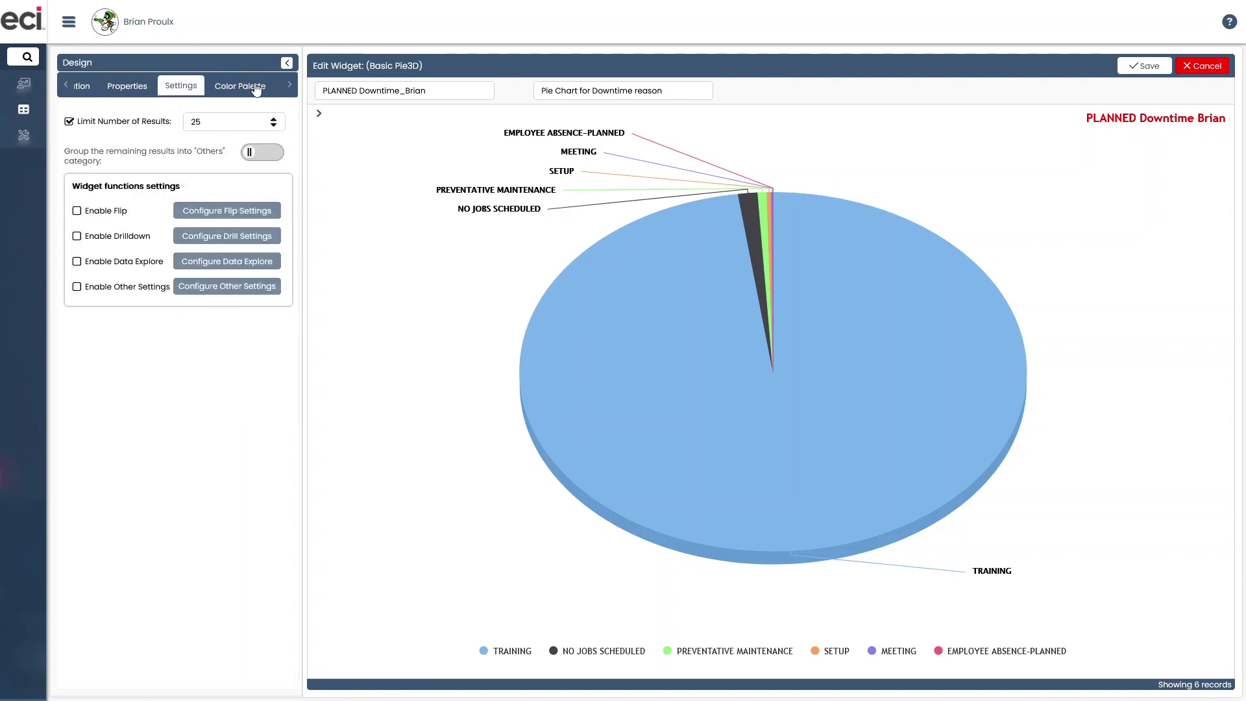
{"action": "left_click", "coordinate": [1152, 72]}
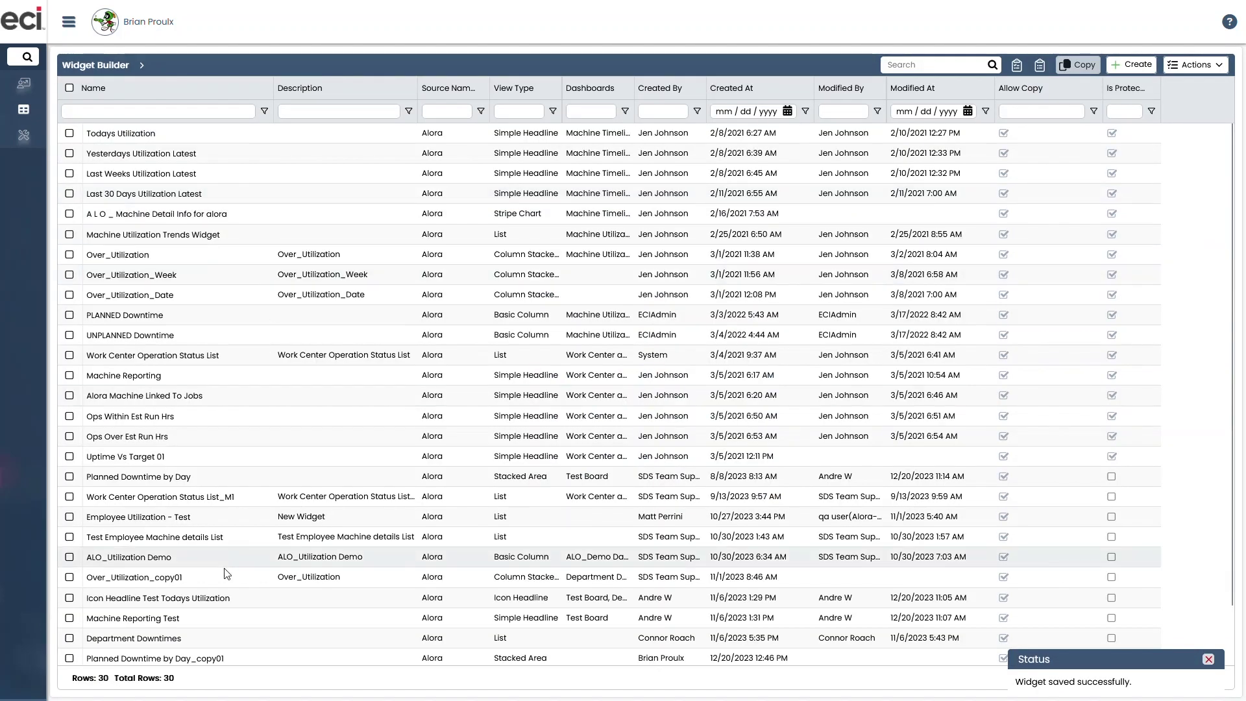
{"action": "scroll", "coordinate": [172, 640], "scroll_direction": "down", "scroll_amount": 3}
{"action": "scroll", "coordinate": [236, 309], "scroll_direction": "up", "scroll_amount": 3}
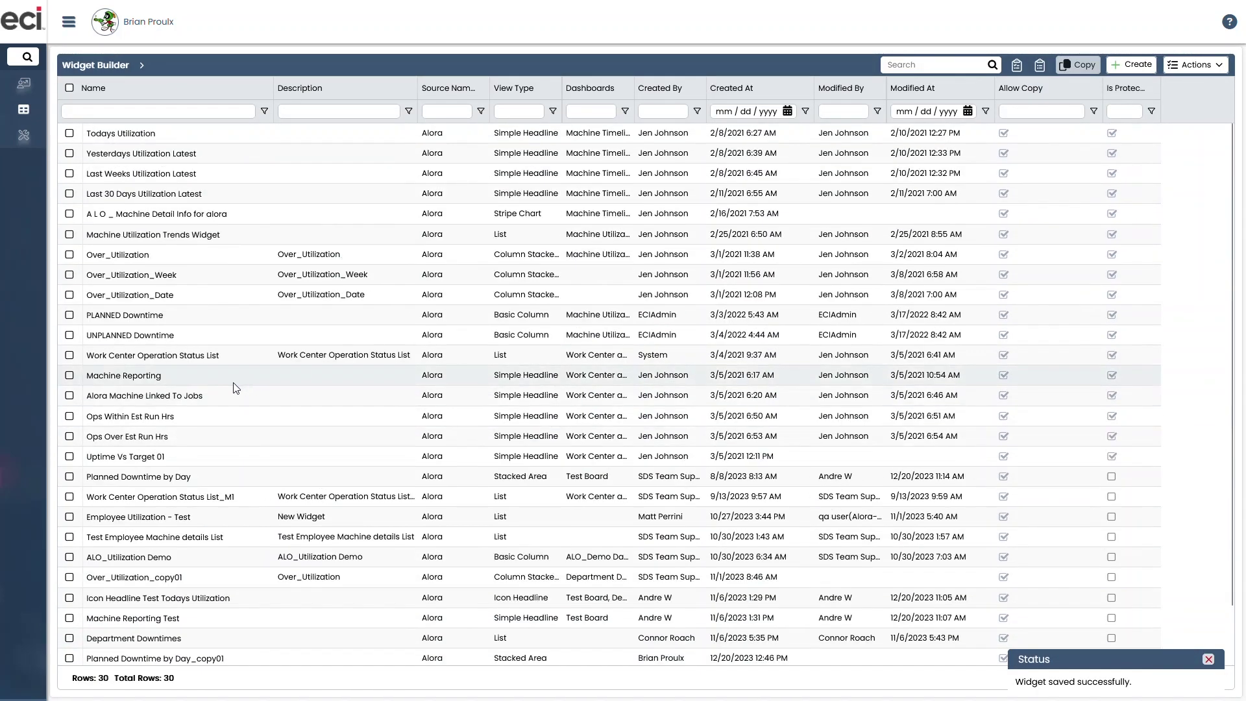
Open the Department Dashboard for editing in the Dashboard Builder.
{"action": "mouse_move", "coordinate": [19, 112]}
{"action": "left_click", "coordinate": [84, 147]}
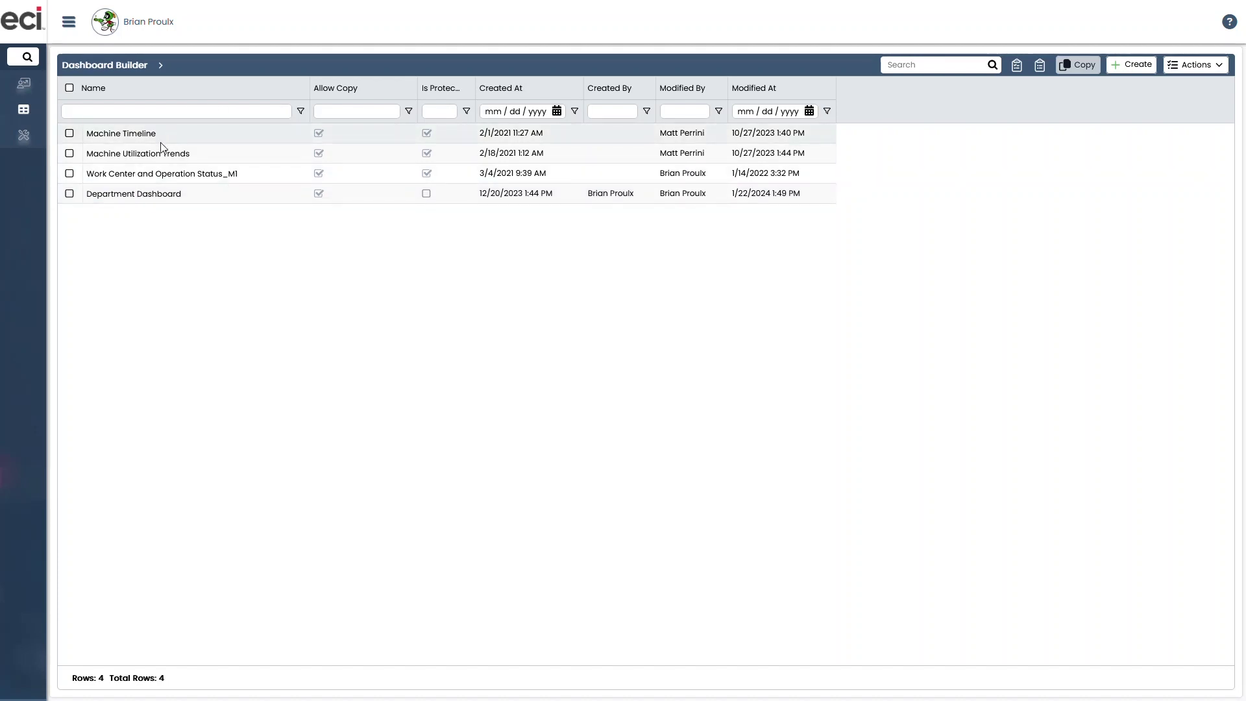
{"action": "double_click", "coordinate": [128, 194]}
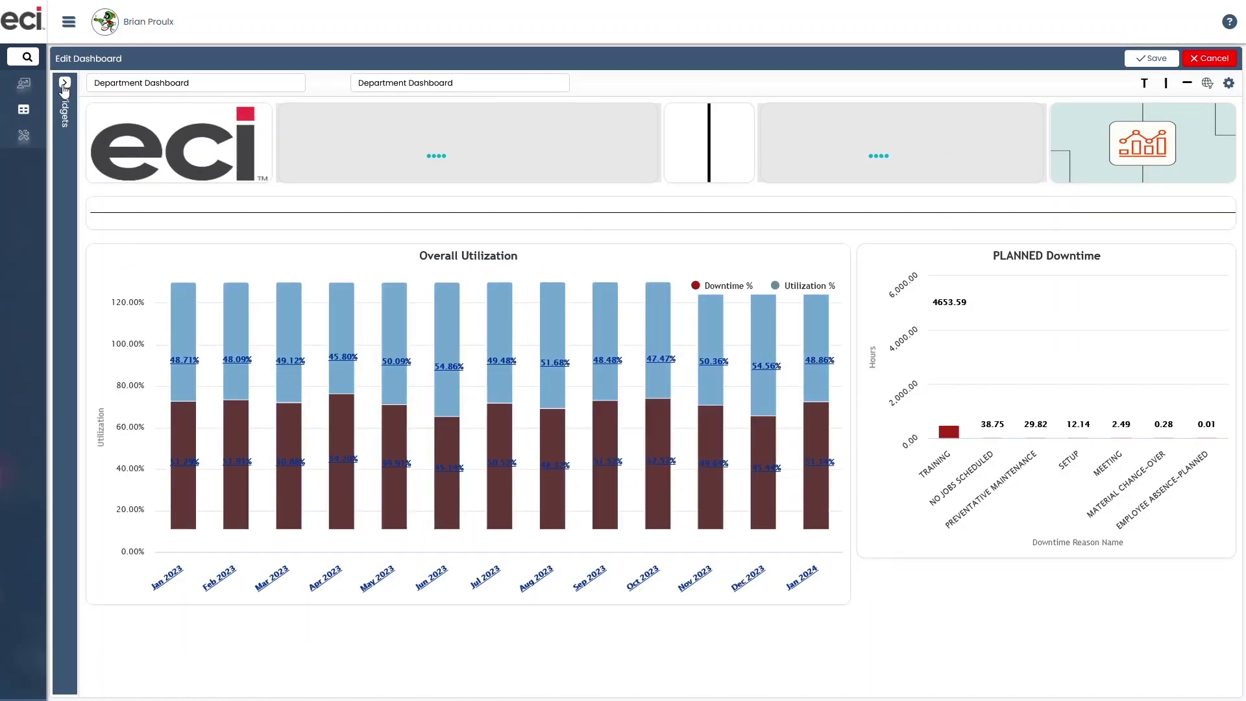
Add the customized PLANNED Downtime pie chart widget to the dashboard, directly beneath the Overall Utilization chart.
{"action": "left_click", "coordinate": [65, 82]}
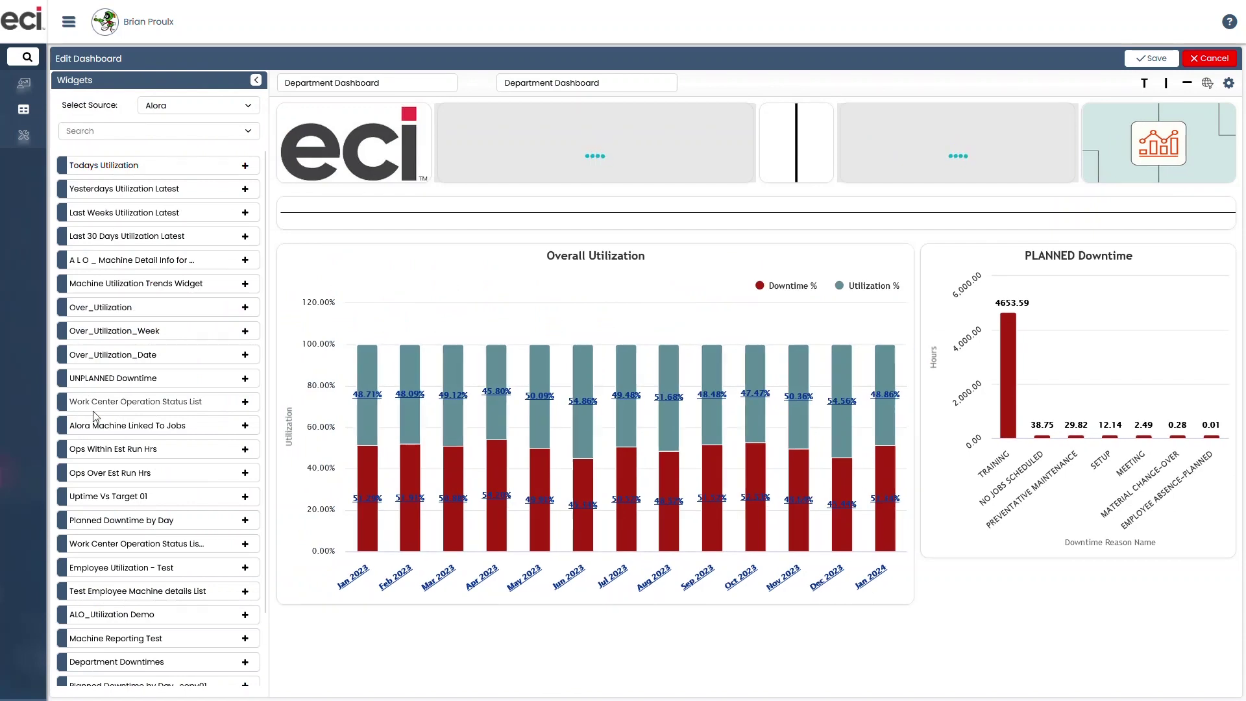
{"action": "scroll", "coordinate": [96, 415], "scroll_direction": "down", "scroll_amount": 2}
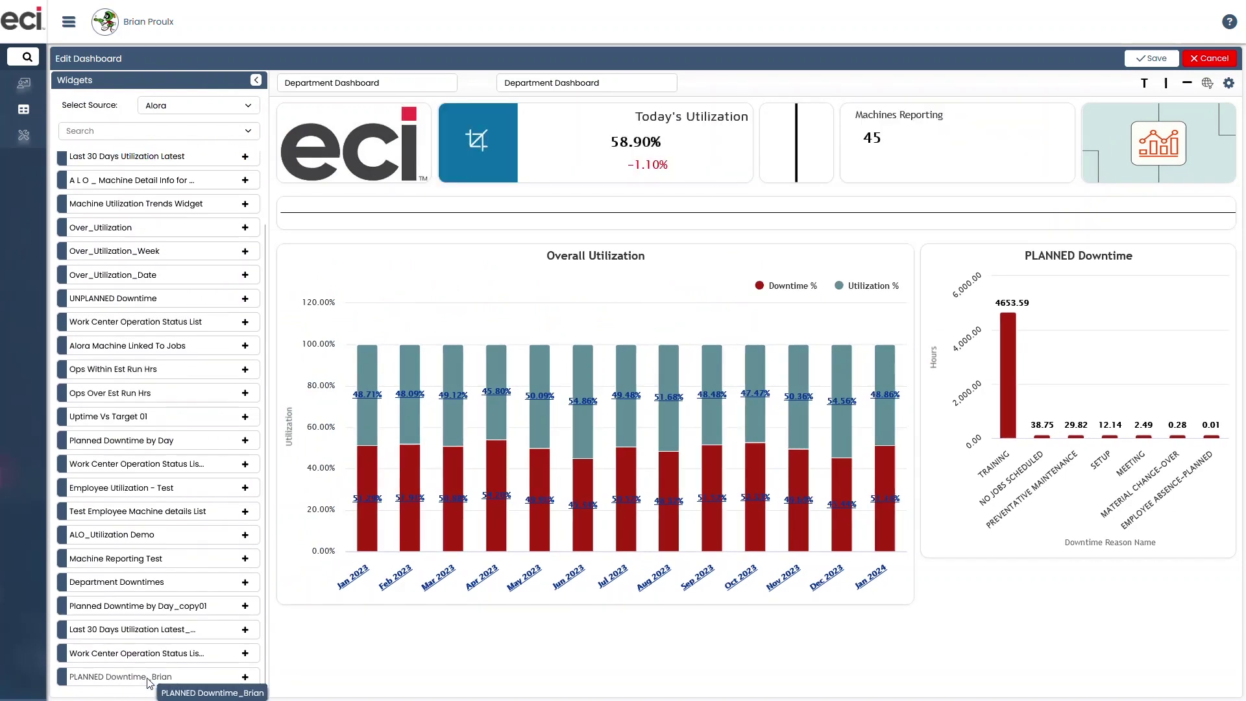
{"action": "left_click_drag", "start_coordinate": [148, 683], "coordinate": [319, 634]}
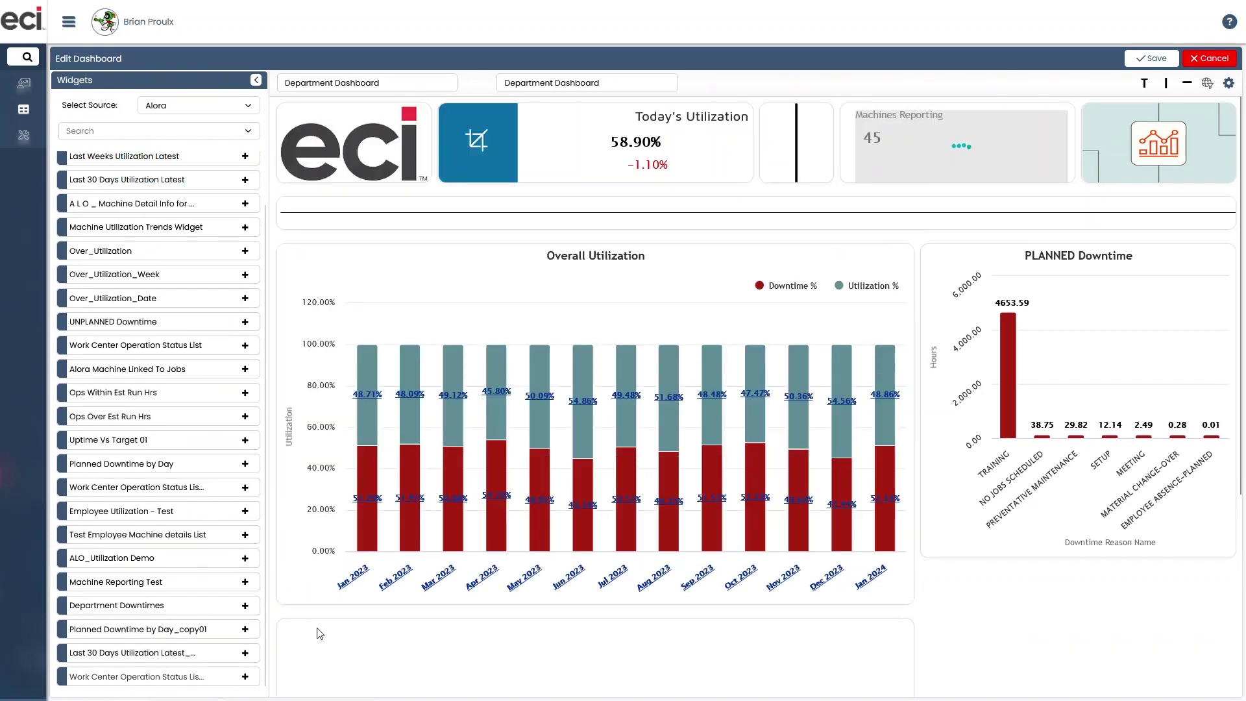
Shrink the new pie chart widget to roughly two thirds of the Overall Utilization chart's width and save the dashboard.
{"action": "scroll", "coordinate": [587, 415], "scroll_direction": "down", "scroll_amount": 5}
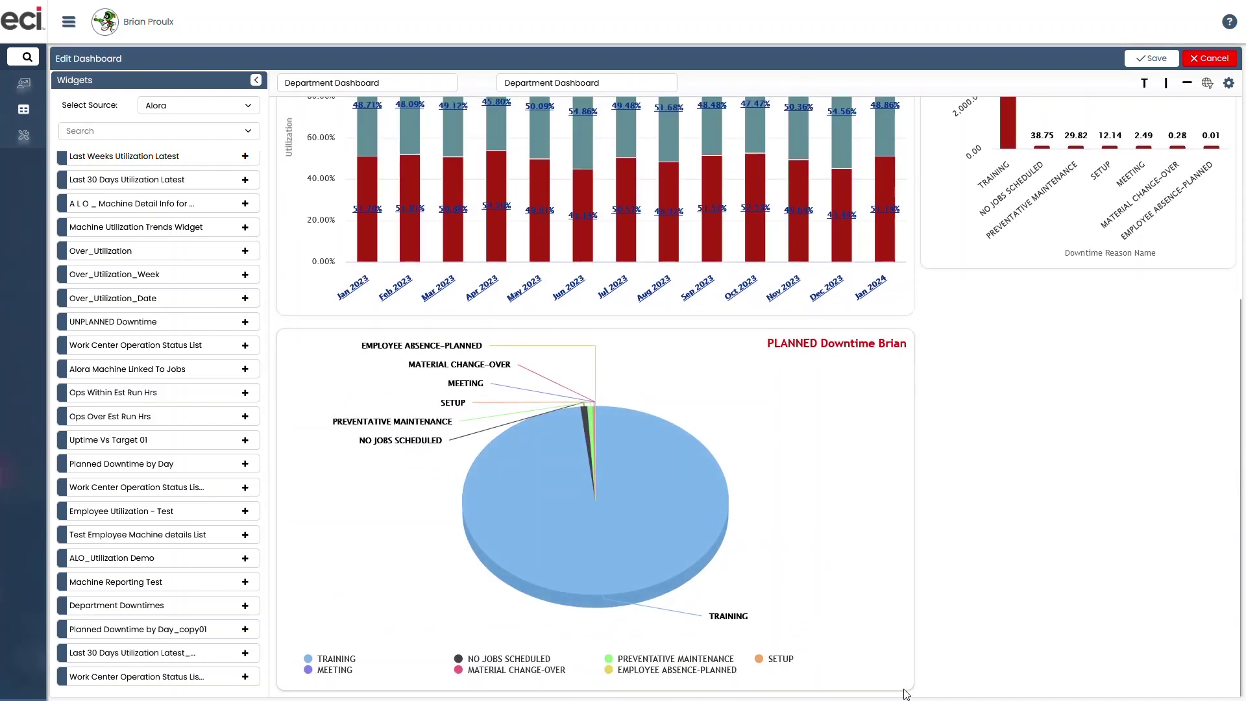
{"action": "left_click_drag", "start_coordinate": [904, 683], "coordinate": [704, 598]}
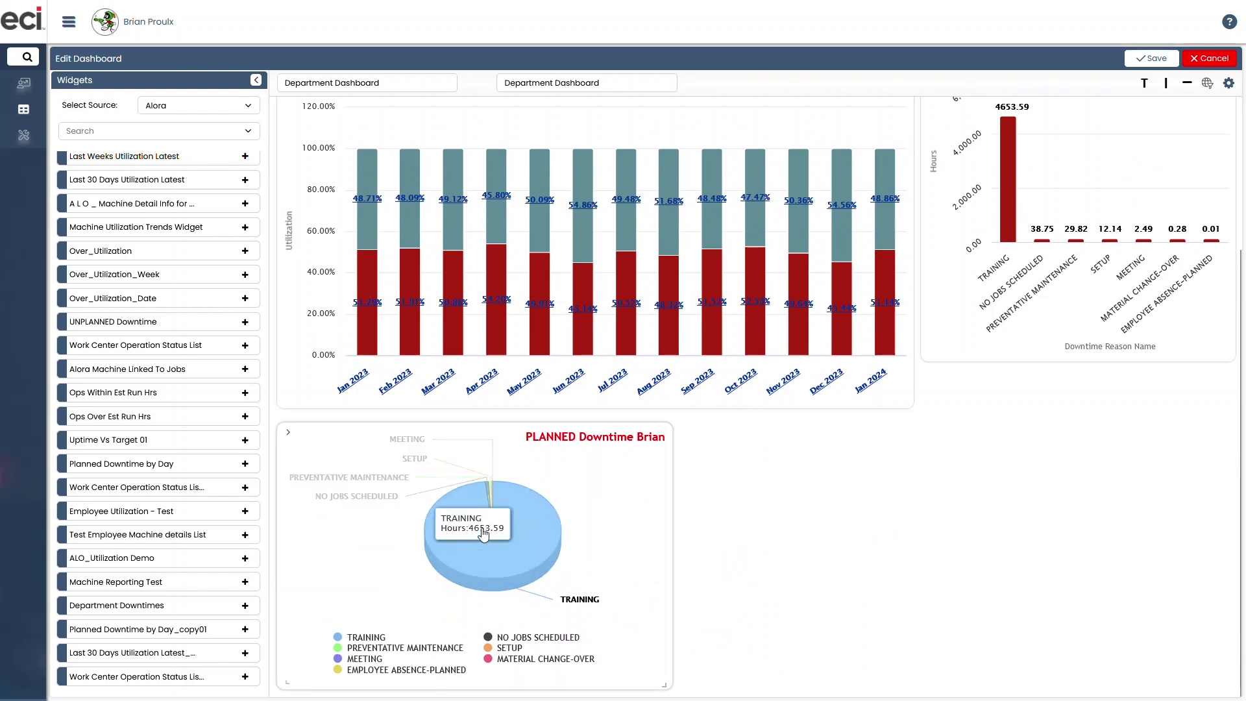
{"action": "left_click", "coordinate": [1136, 59]}
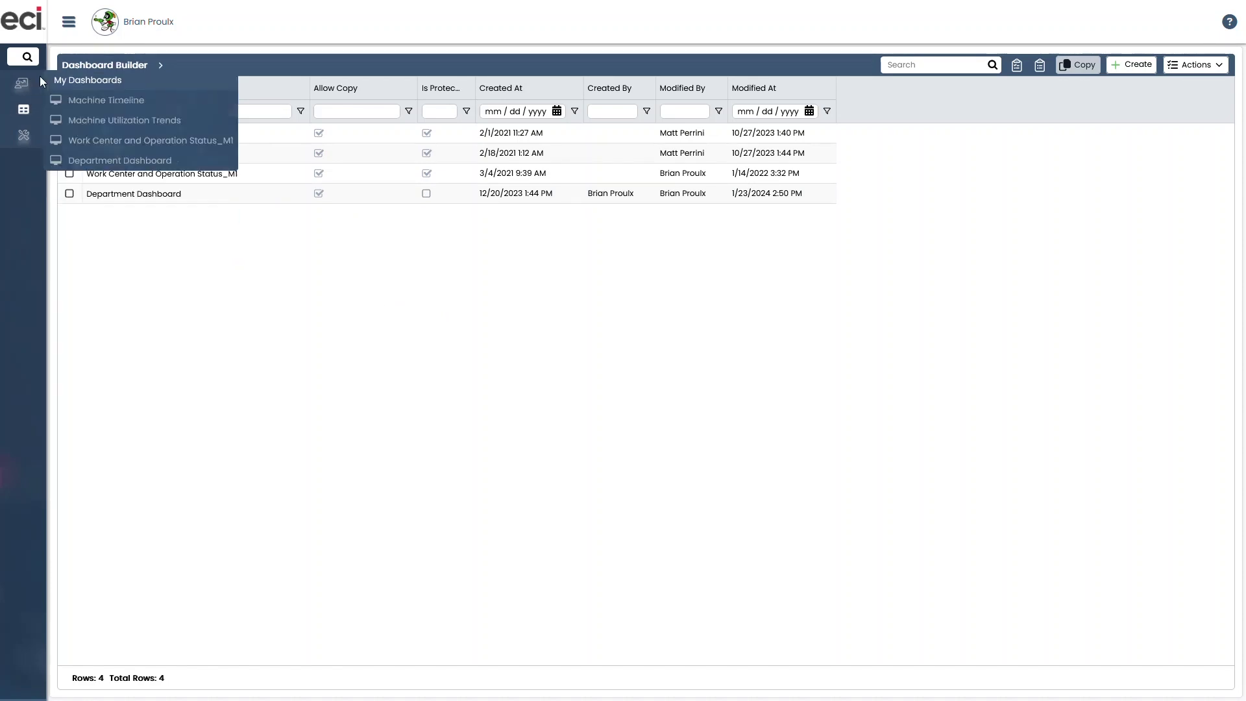
Open the Department Dashboard from My Dashboards and check the added PLANNED Downtime pie chart.
{"action": "left_click", "coordinate": [120, 160]}
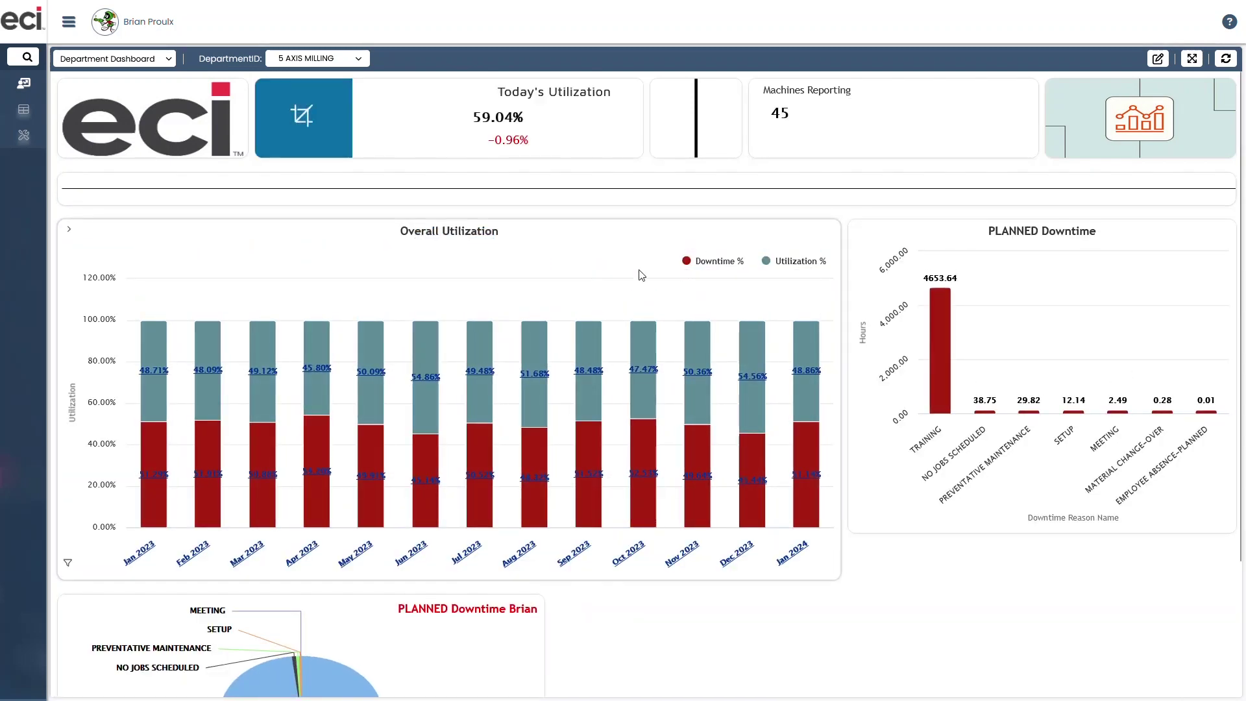
{"action": "scroll", "coordinate": [641, 274], "scroll_direction": "down", "scroll_amount": 3}
{"action": "mouse_move", "coordinate": [418, 502]}
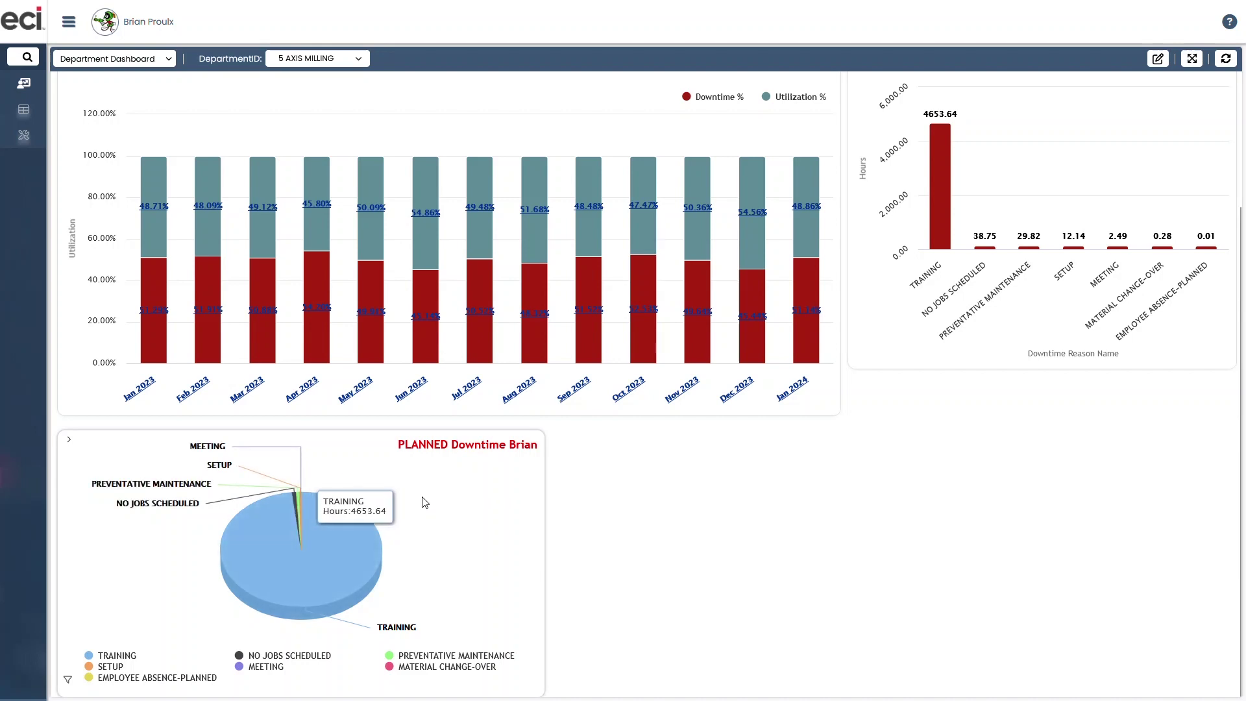